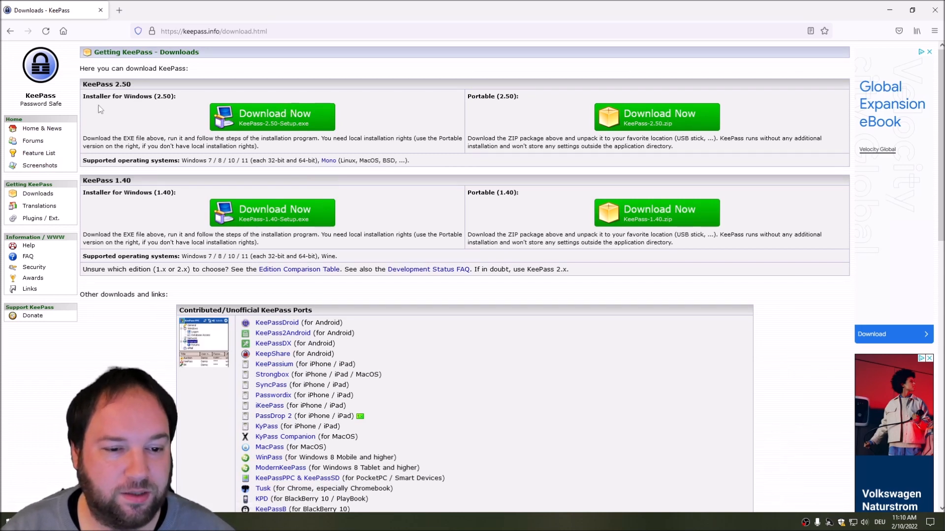
# Step: Download and save the KeePass 2.50 installer, then show it in its folder
pyautogui.click(286, 118)
pyautogui.click(514, 370)
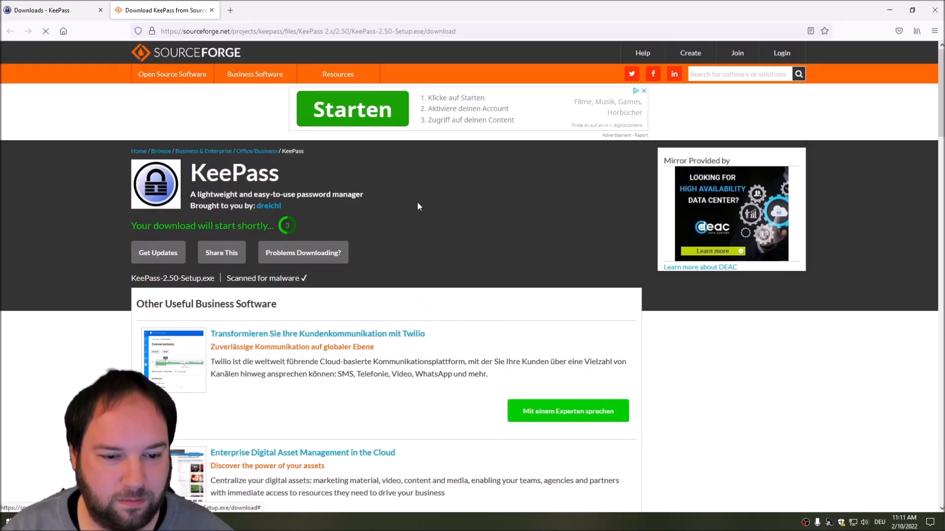
pyautogui.click(508, 253)
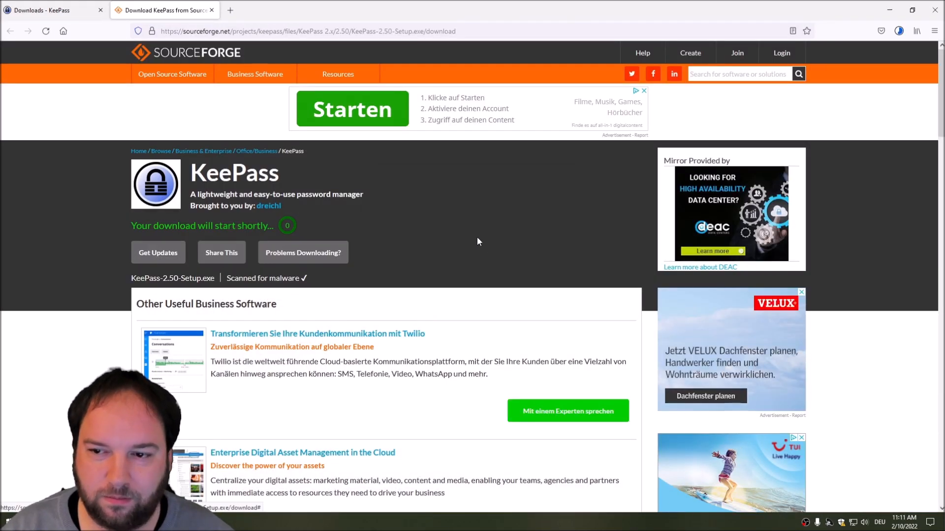
pyautogui.click(902, 33)
pyautogui.click(893, 56)
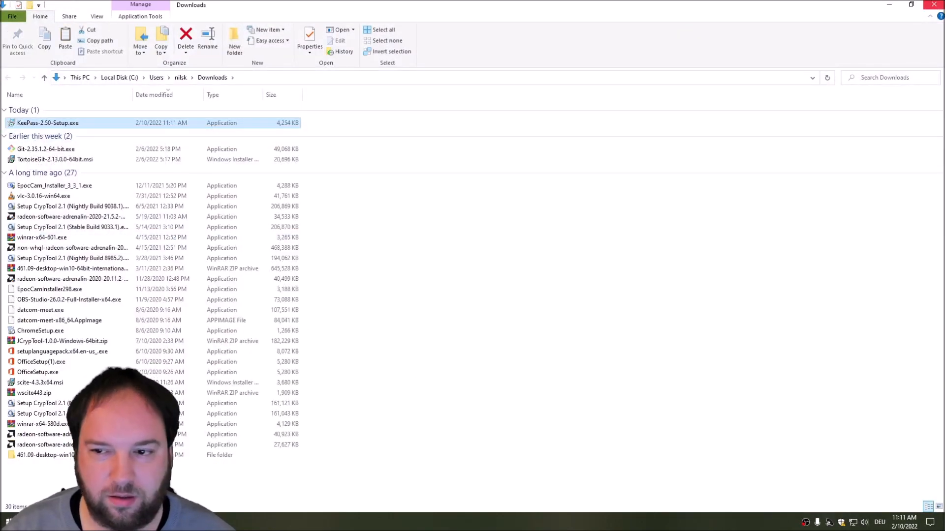
# Step: Close the Downloads folder and Firefox, then move the setup file icon below BackLight
pyautogui.click(933, 4)
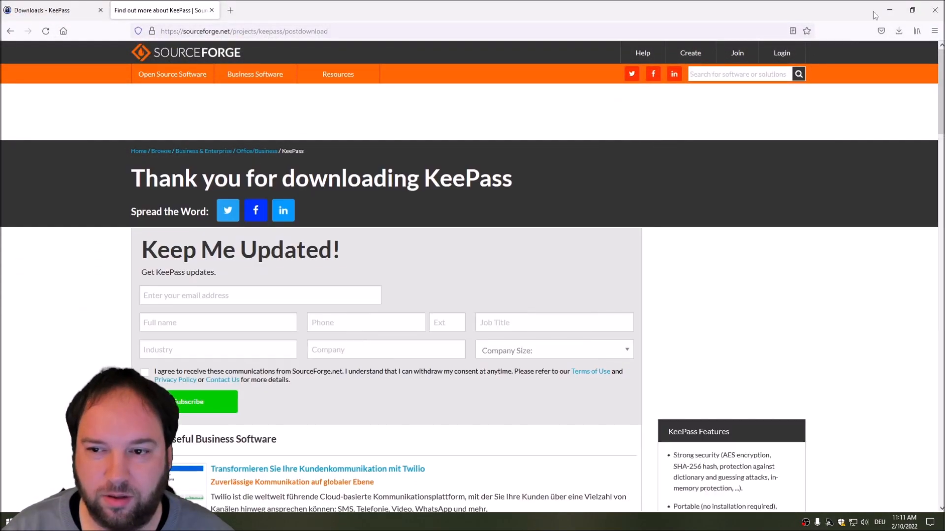
pyautogui.click(889, 10)
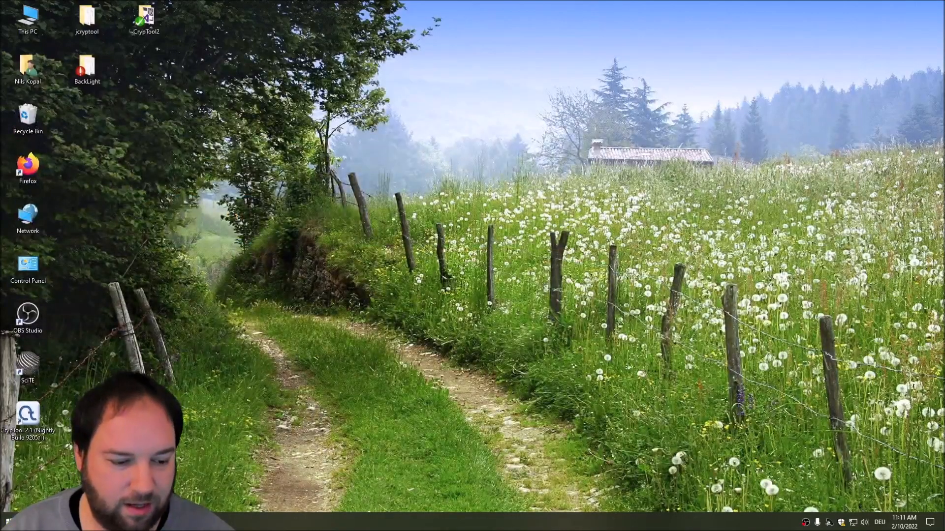
pyautogui.click(39, 521)
pyautogui.click(935, 10)
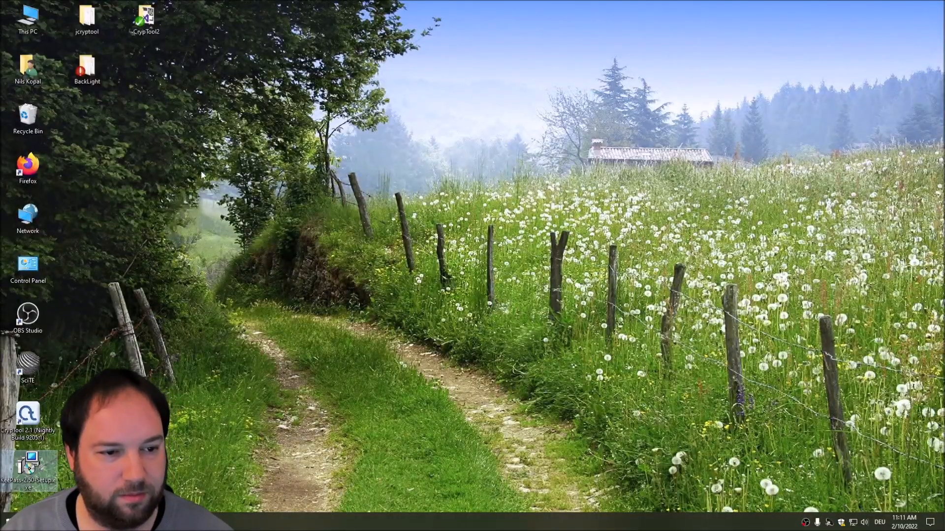
pyautogui.moveTo(14, 484); pyautogui.dragTo(74, 135)
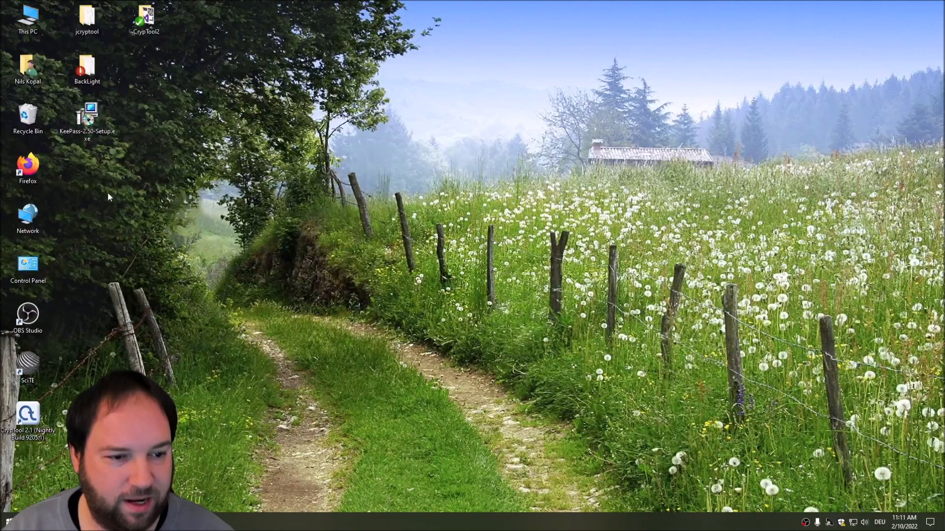
pyautogui.click(87, 122)
# Step: Run the KeePass setup in English and accept the license agreement
pyautogui.doubleClick(86, 122)
pyautogui.click(482, 285)
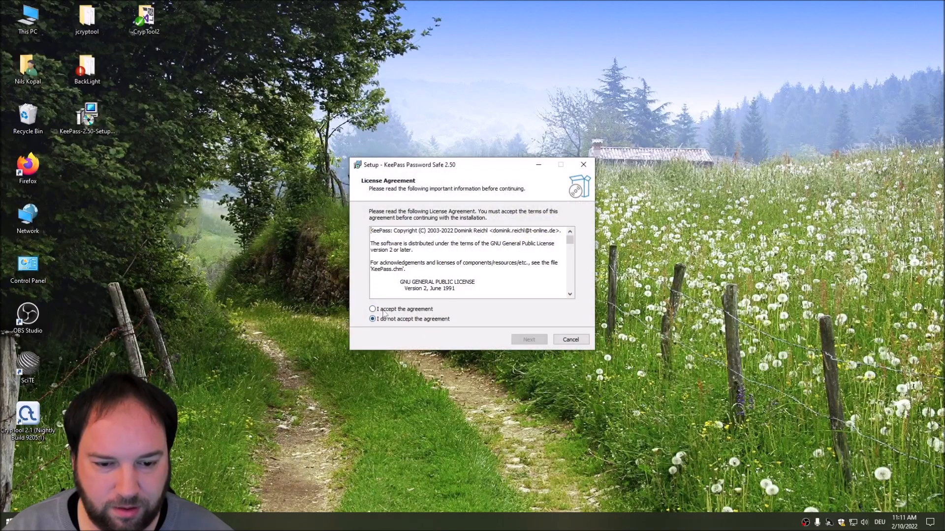
pyautogui.click(383, 310)
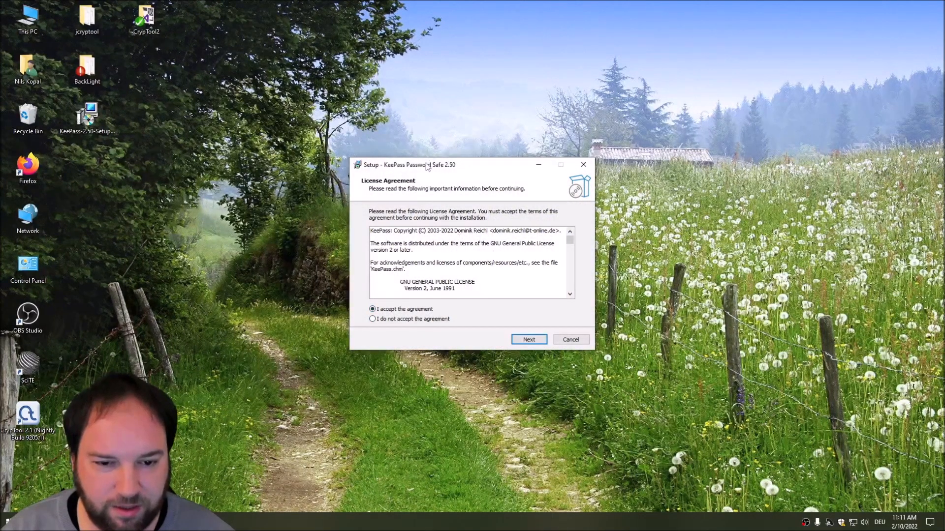
pyautogui.moveTo(427, 165); pyautogui.dragTo(462, 119)
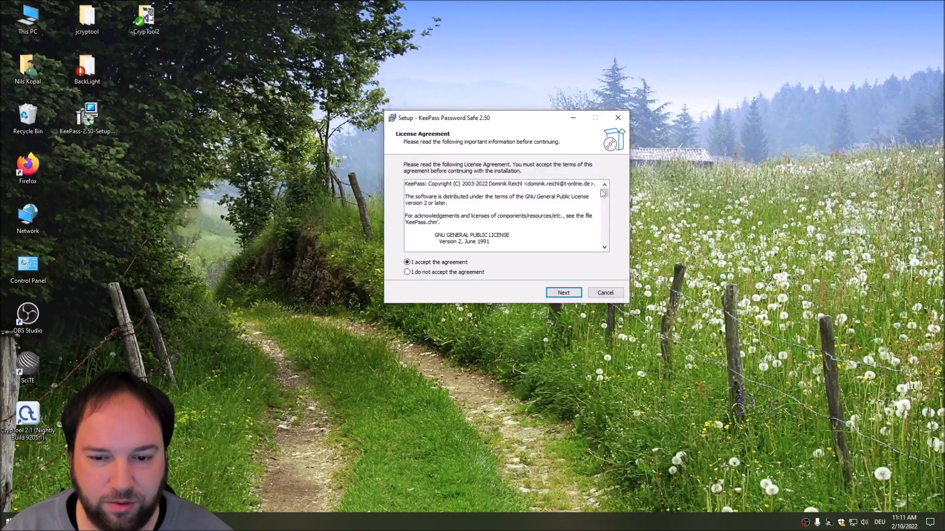
pyautogui.click(564, 297)
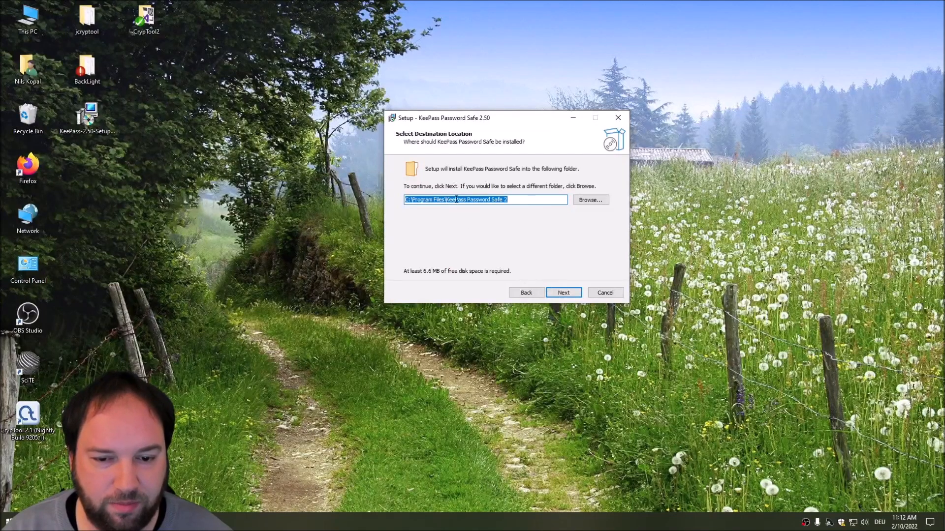
# Step: Install with the default folder, full components and desktop shortcut, skipping launch, then place the shortcut beside BackLight
pyautogui.click(562, 294)
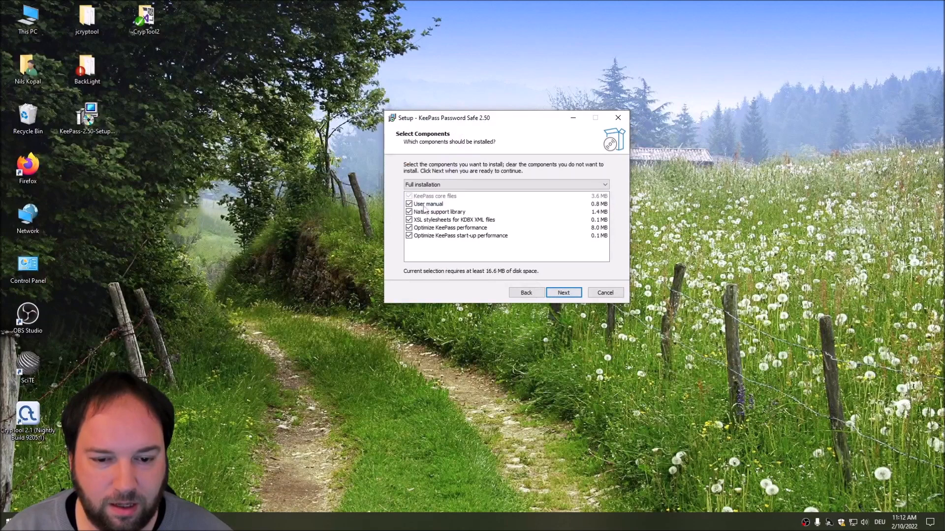
pyautogui.click(563, 296)
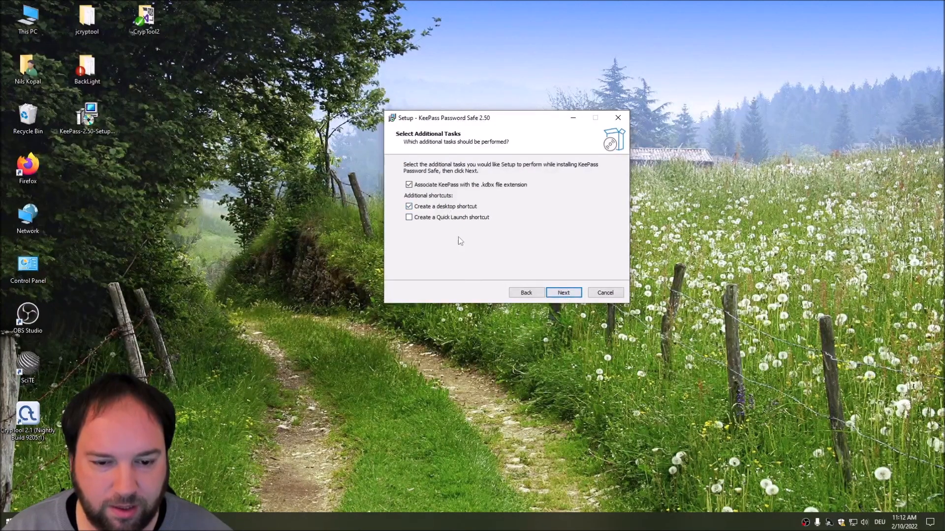
pyautogui.click(565, 294)
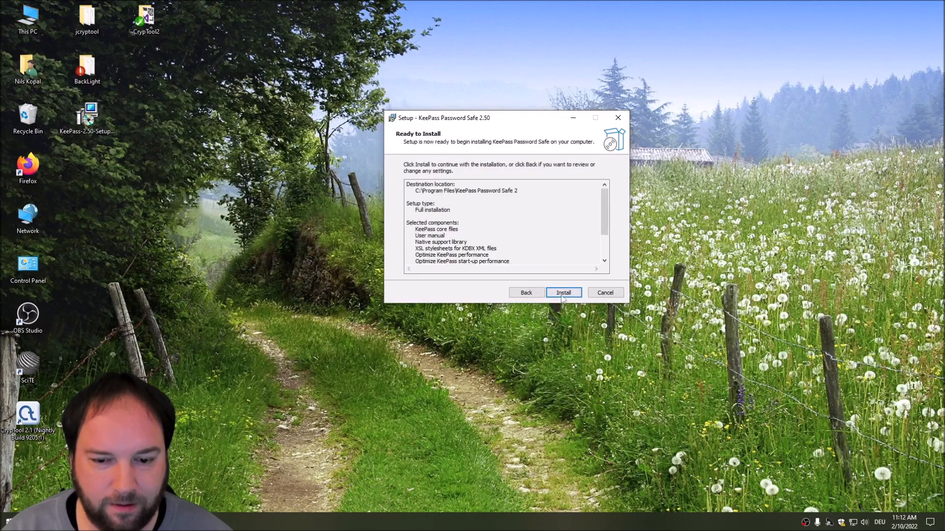
pyautogui.click(562, 295)
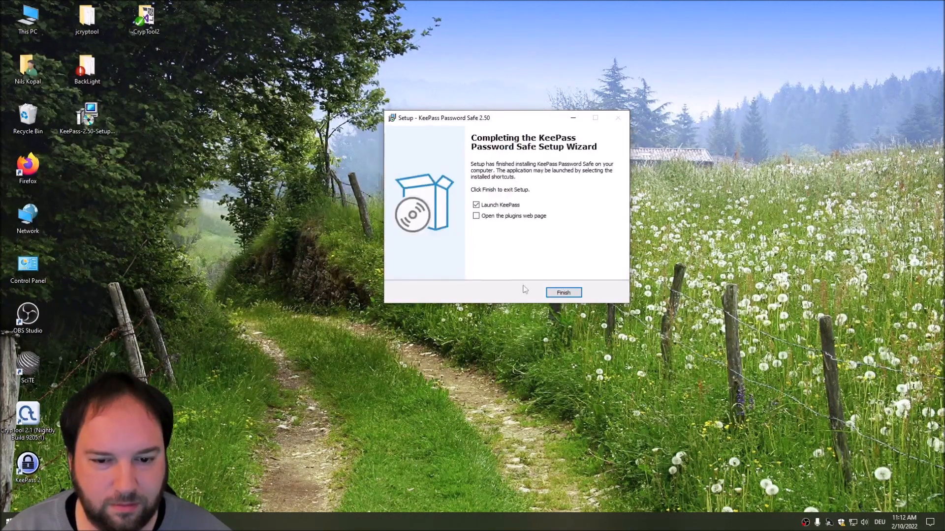
pyautogui.click(483, 205)
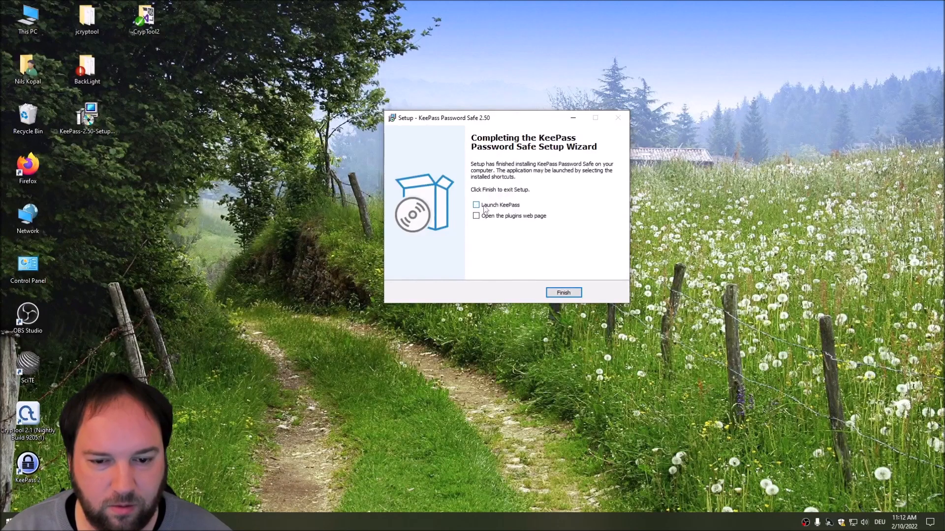
pyautogui.click(563, 293)
pyautogui.moveTo(28, 462); pyautogui.dragTo(148, 81)
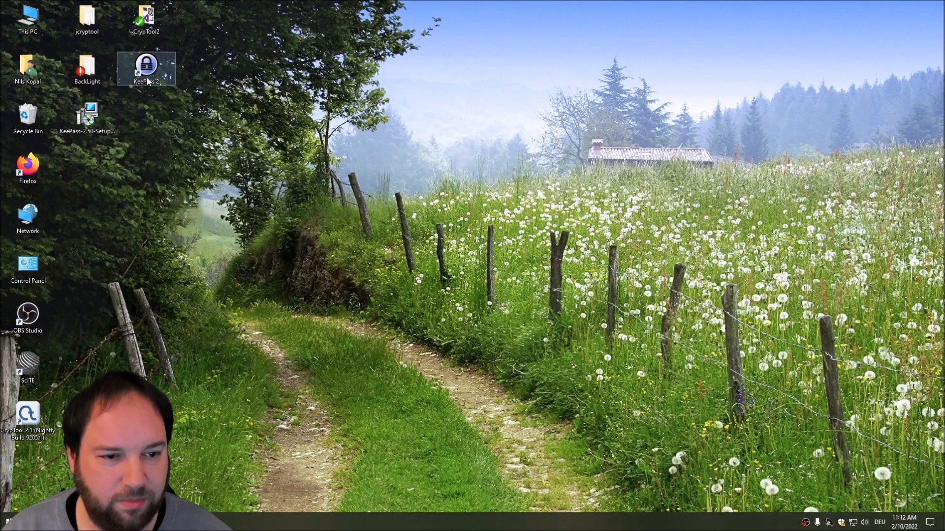
# Step: Launch KeePass 2, enable automatic update checks, and maximize the main window
pyautogui.click(160, 127)
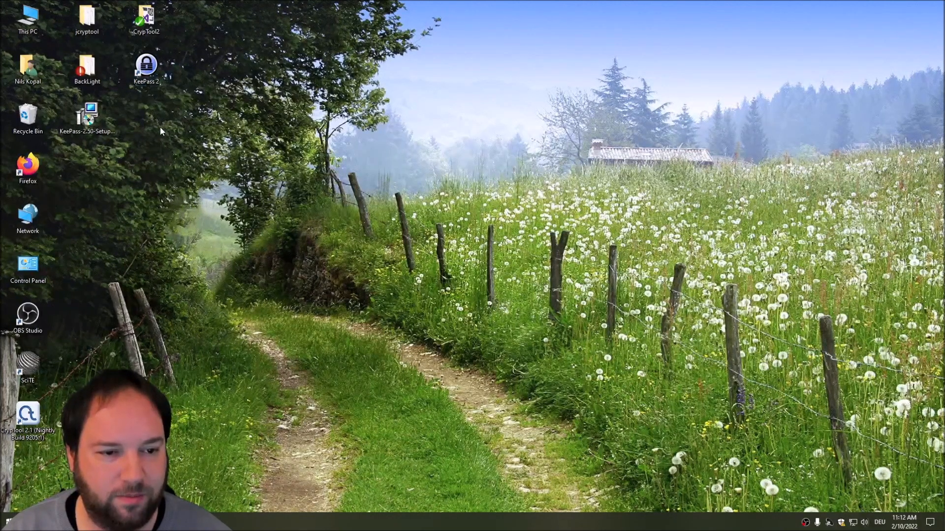
pyautogui.click(142, 73)
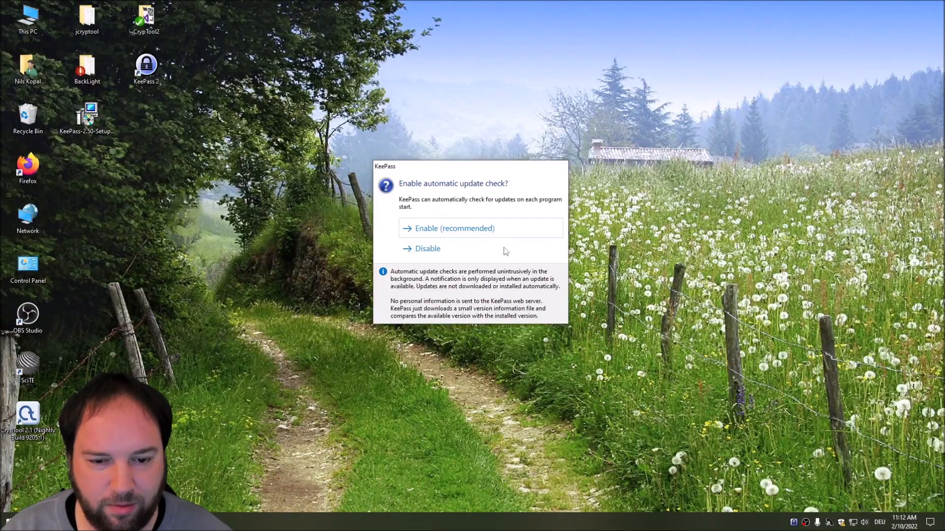
pyautogui.click(460, 228)
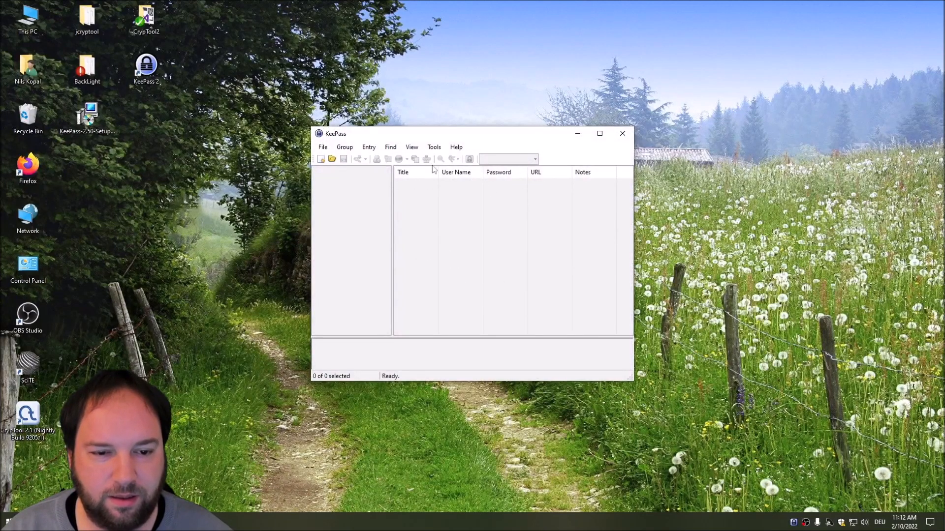
pyautogui.click(599, 134)
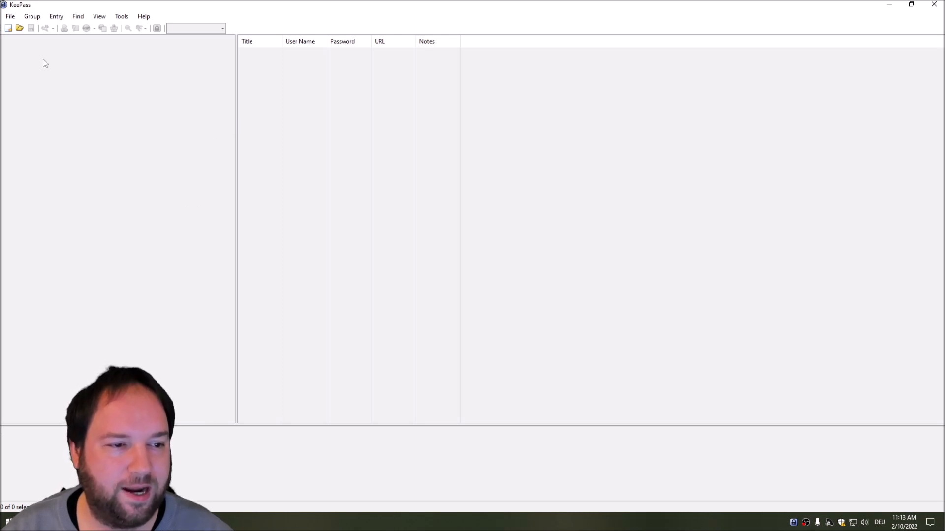
# Step: Create a new database saved on the Desktop as TestKeePassDatabase.kdbx
pyautogui.click(7, 19)
pyautogui.click(17, 27)
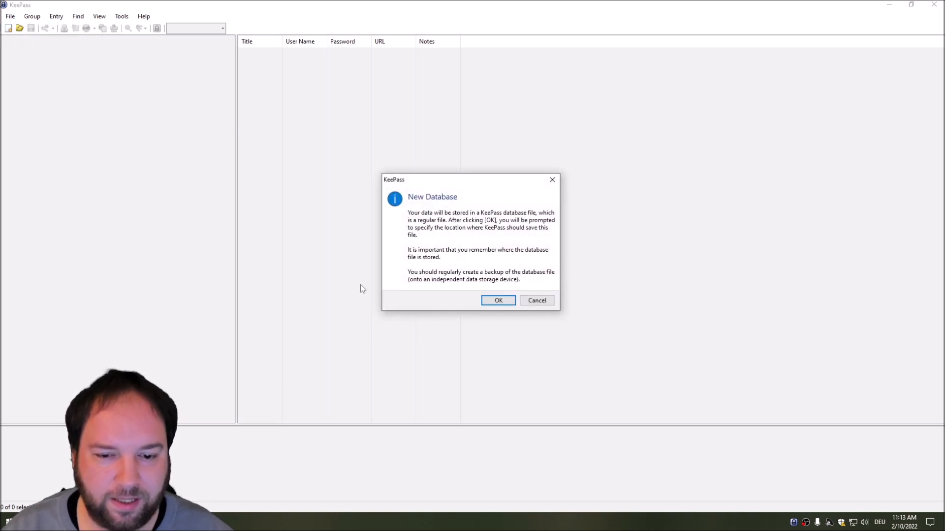
pyautogui.click(501, 302)
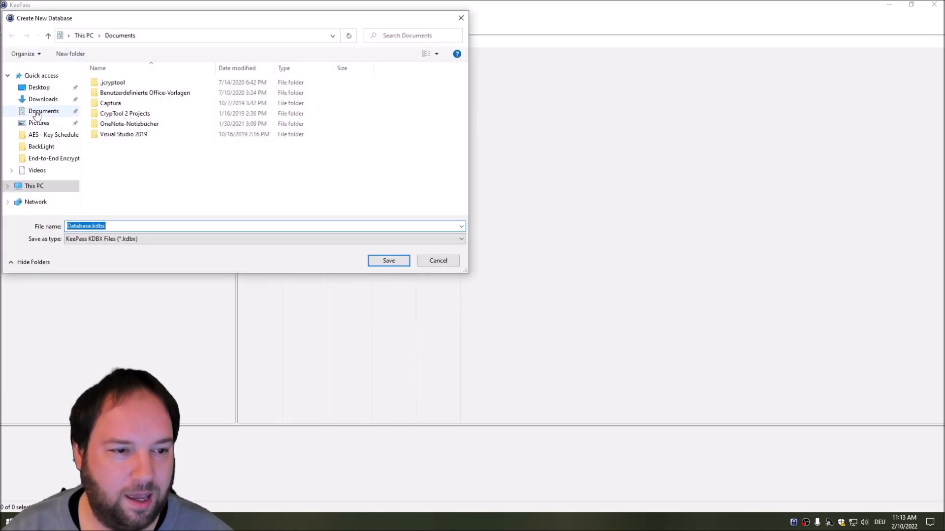
pyautogui.click(38, 87)
pyautogui.click(114, 227)
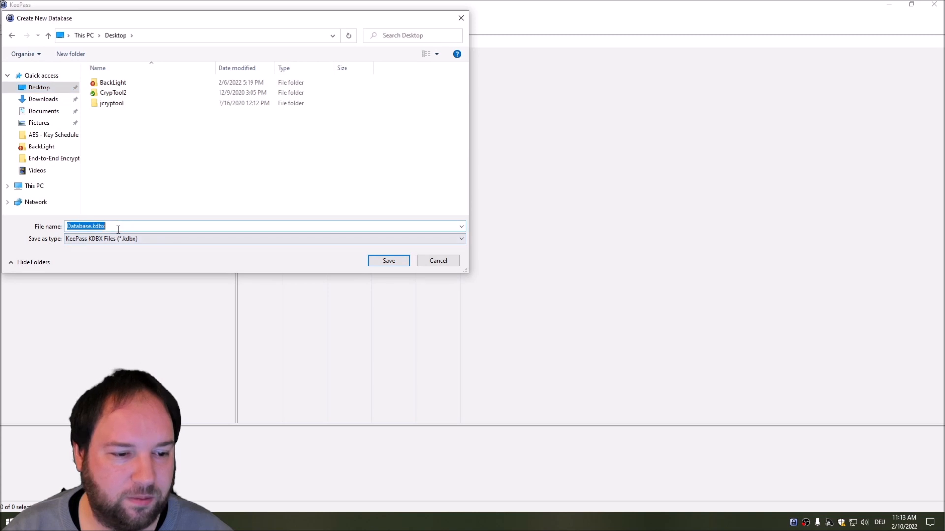
pyautogui.write('Test')
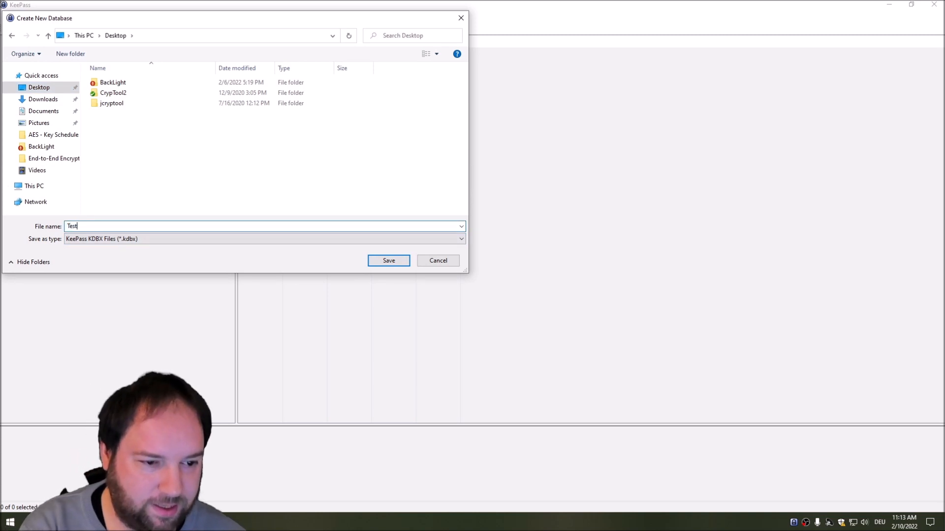
pyautogui.write('Kee')
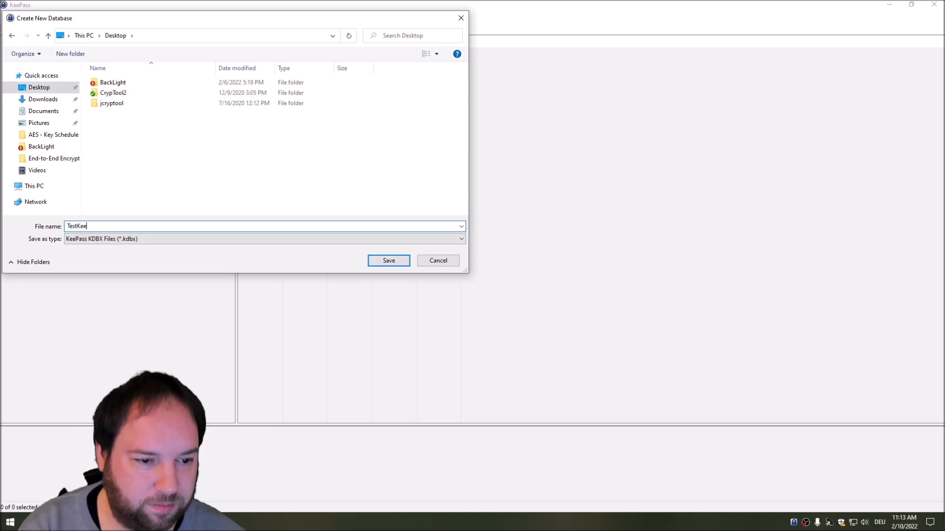
pyautogui.write('PassDatabase')
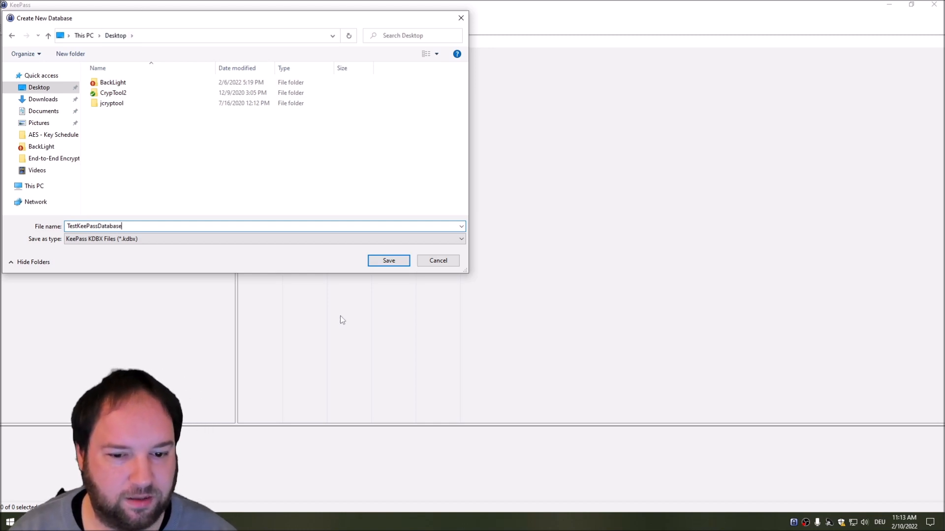
pyautogui.click(388, 262)
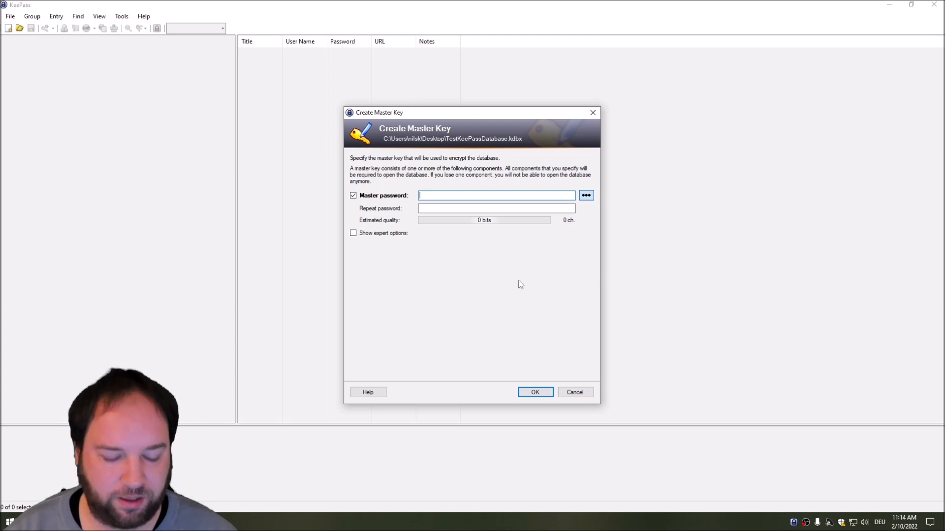
# Step: Enter and repeat an 18-character master password, then confirm the master key
pyautogui.write('********')
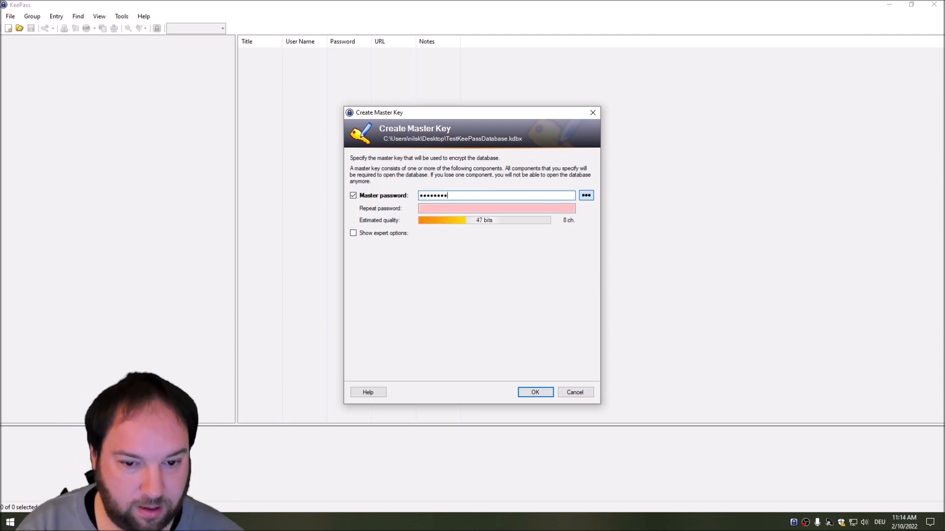
pyautogui.write('******')
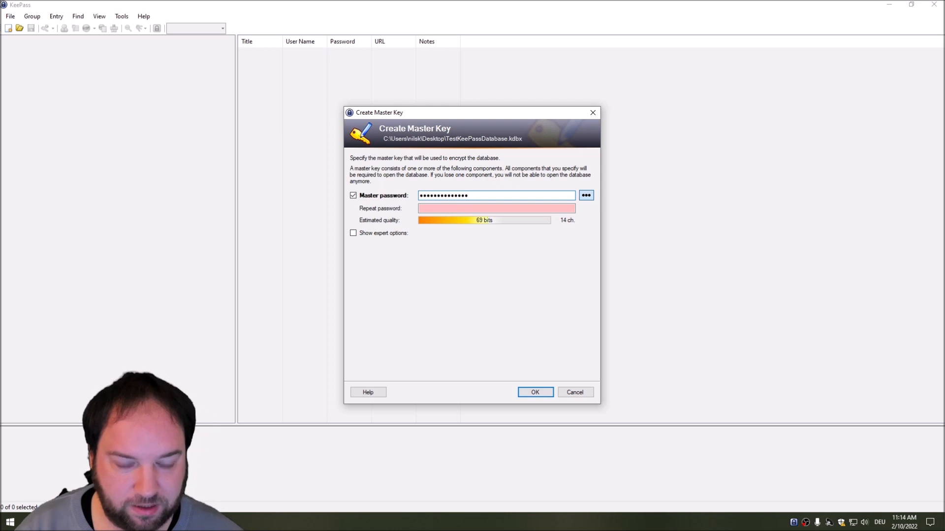
pyautogui.write('****')
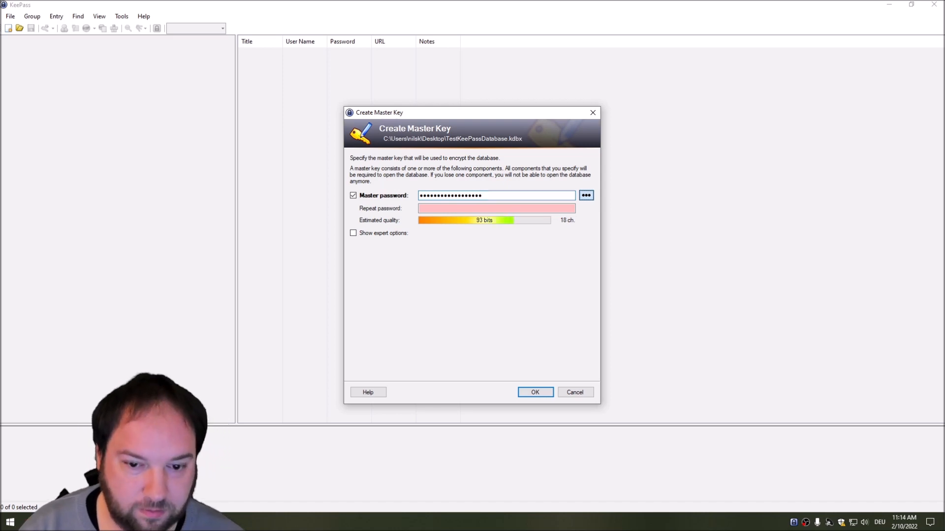
pyautogui.press('Tab')
pyautogui.write('******')
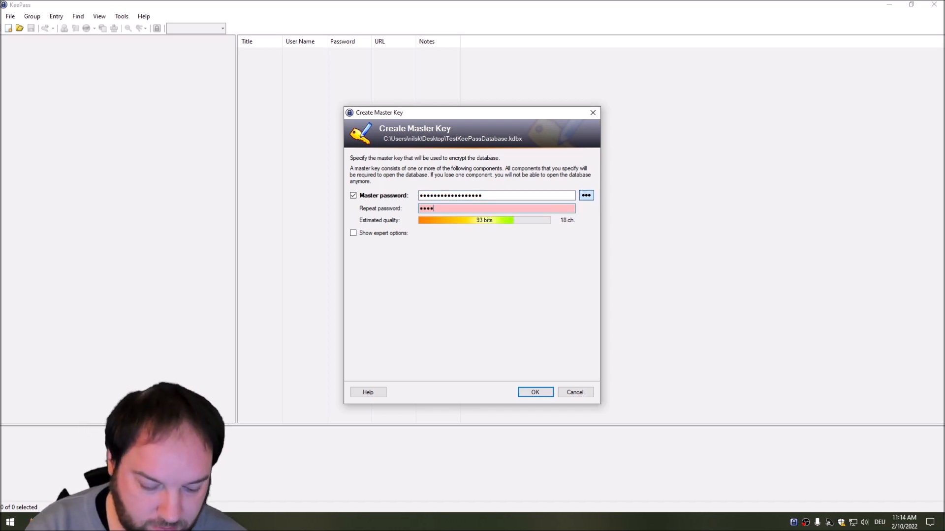
pyautogui.write('**********')
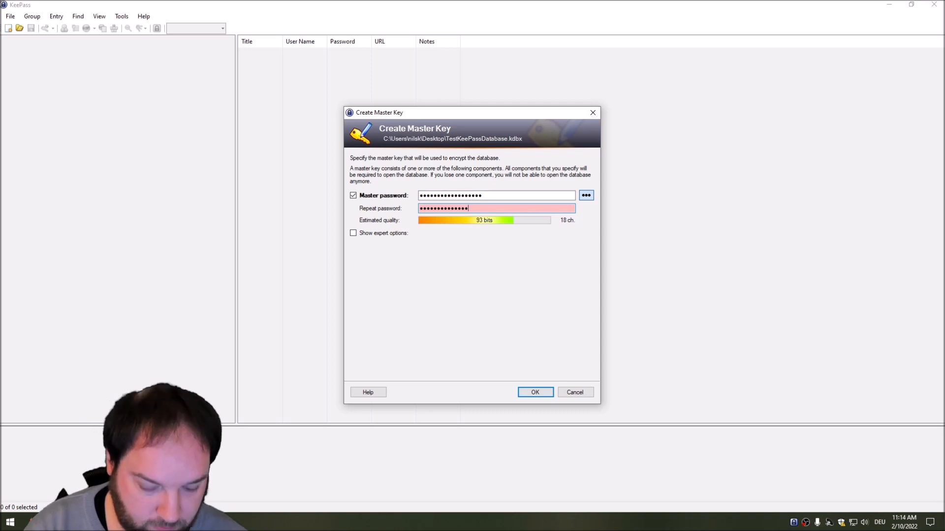
pyautogui.write('**')
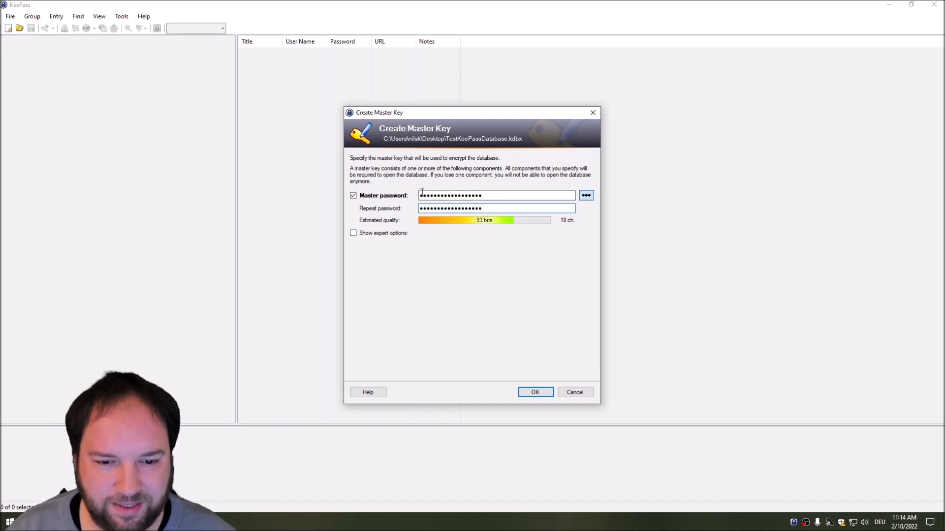
pyautogui.moveTo(419, 195); pyautogui.dragTo(467, 195)
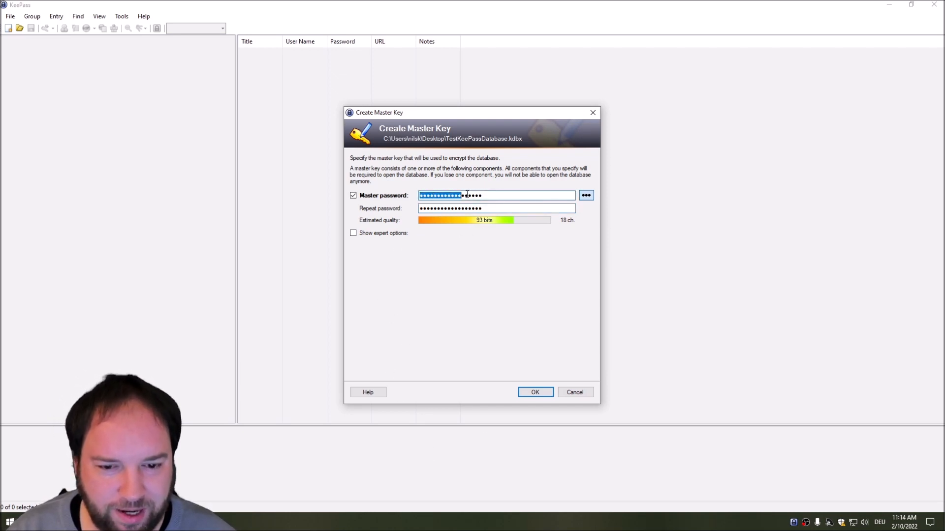
pyautogui.click(505, 208)
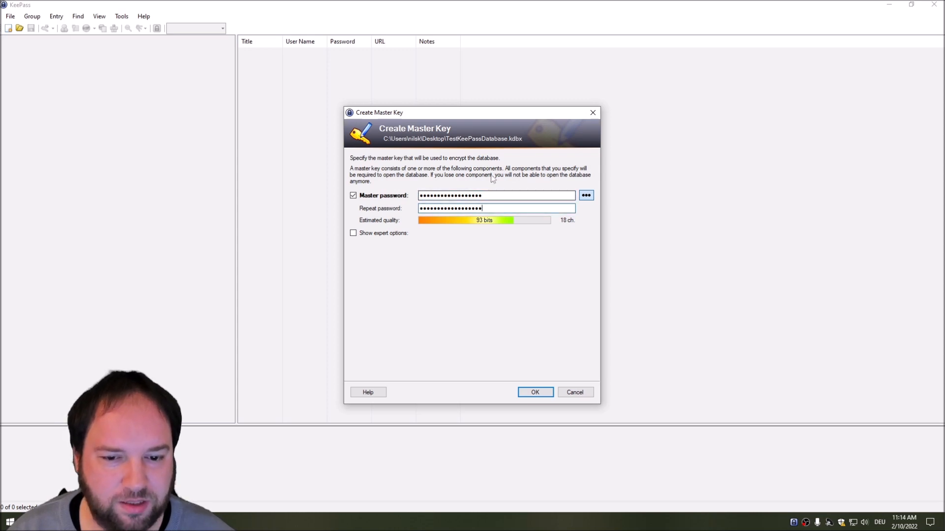
pyautogui.click(536, 394)
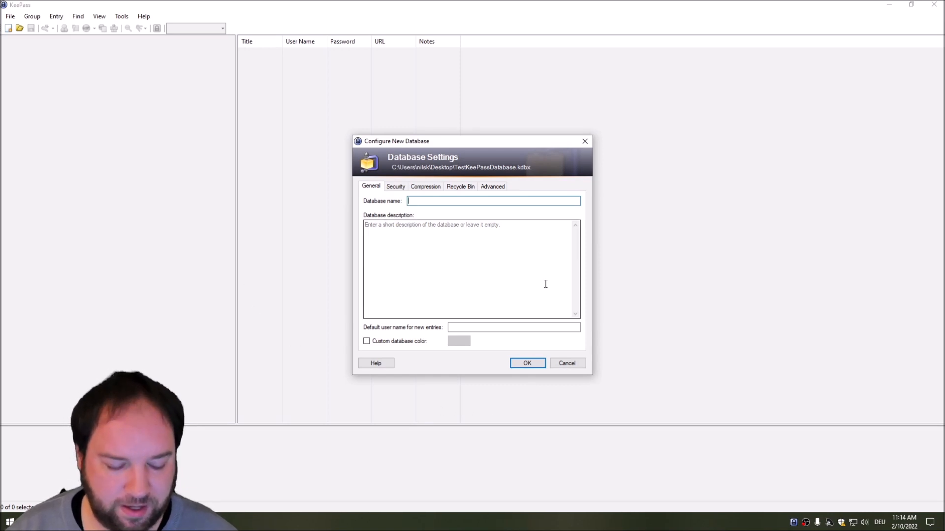
# Step: Name the database KeePassTestDatabase, keep AES-KDF with 60000 iterations, and view compression settings
pyautogui.write('KeePas')
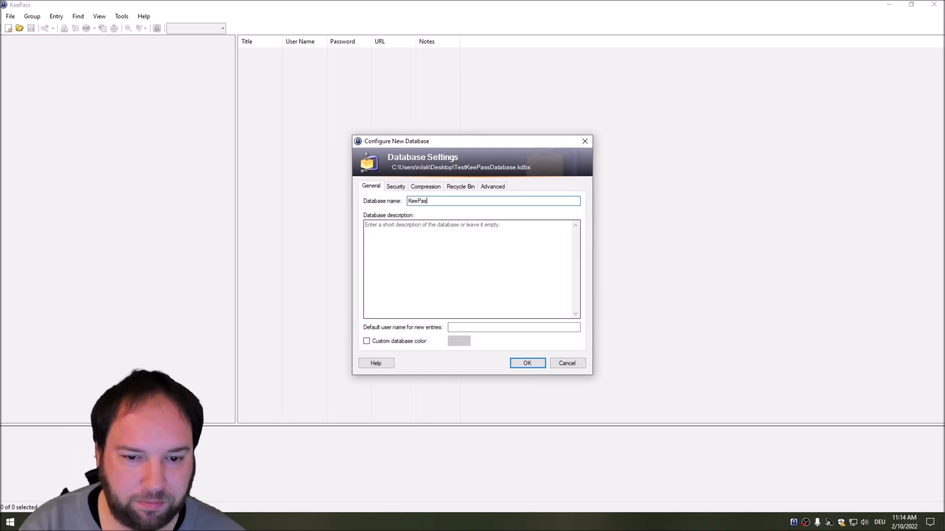
pyautogui.write('sTestDatabase')
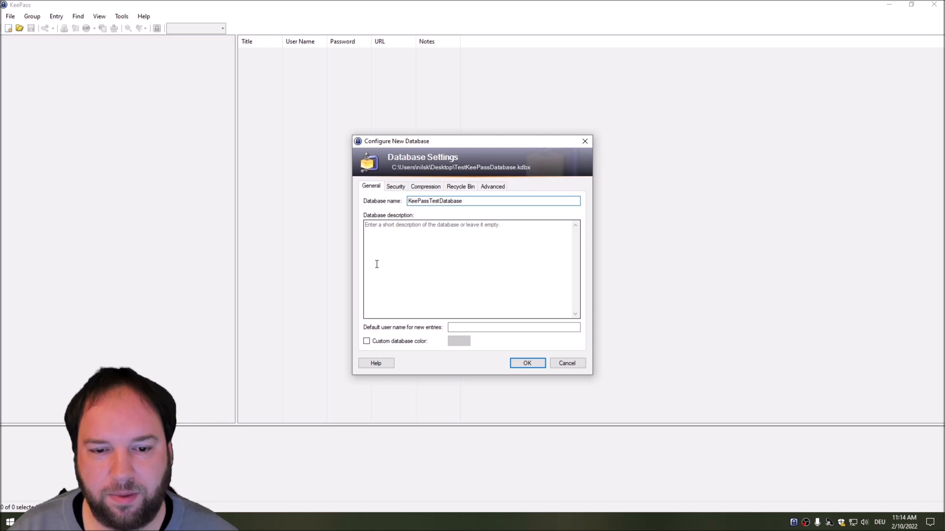
pyautogui.click(394, 187)
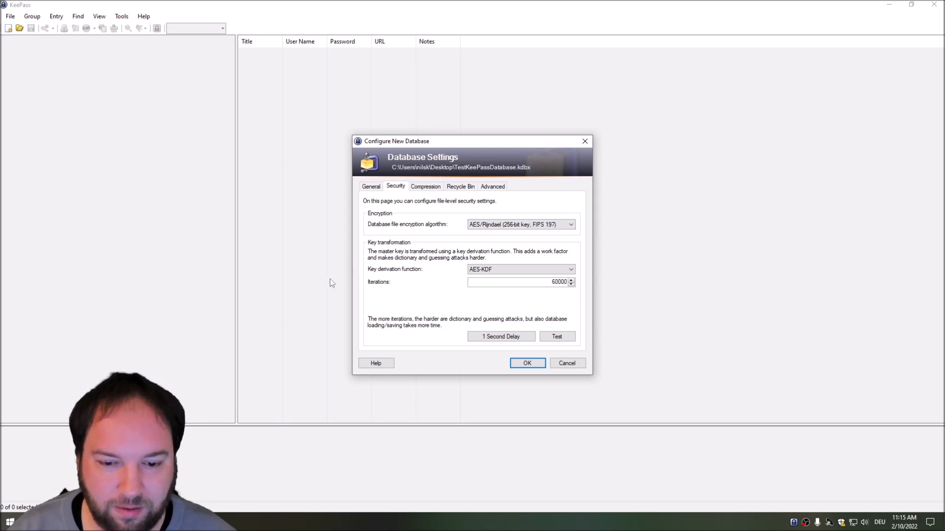
pyautogui.click(494, 271)
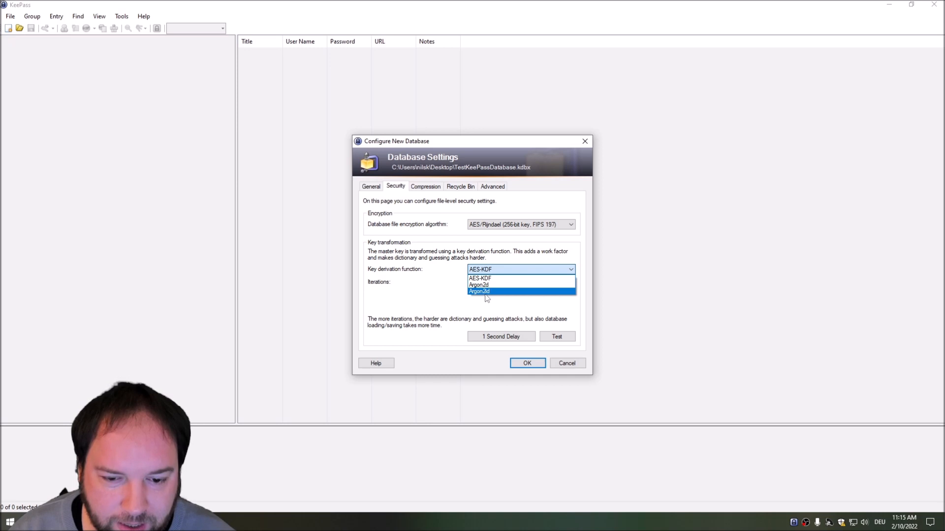
pyautogui.click(486, 279)
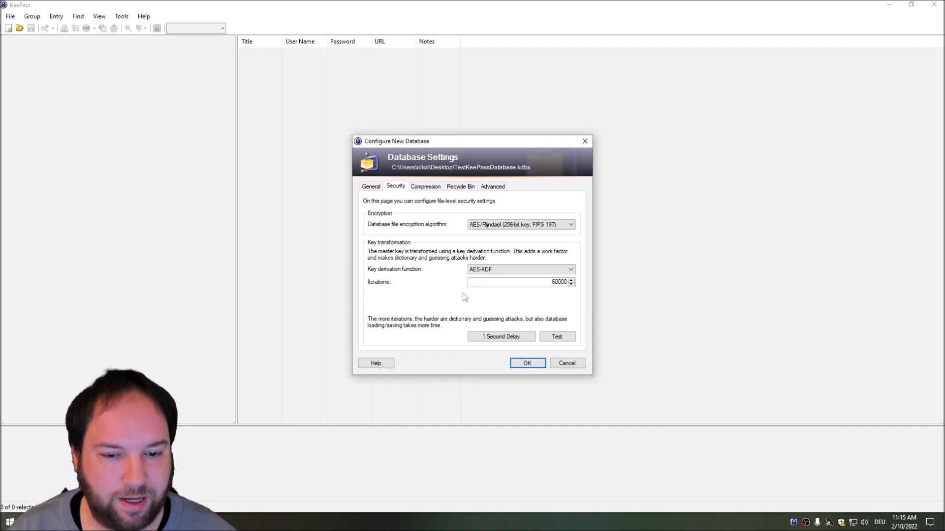
pyautogui.click(426, 187)
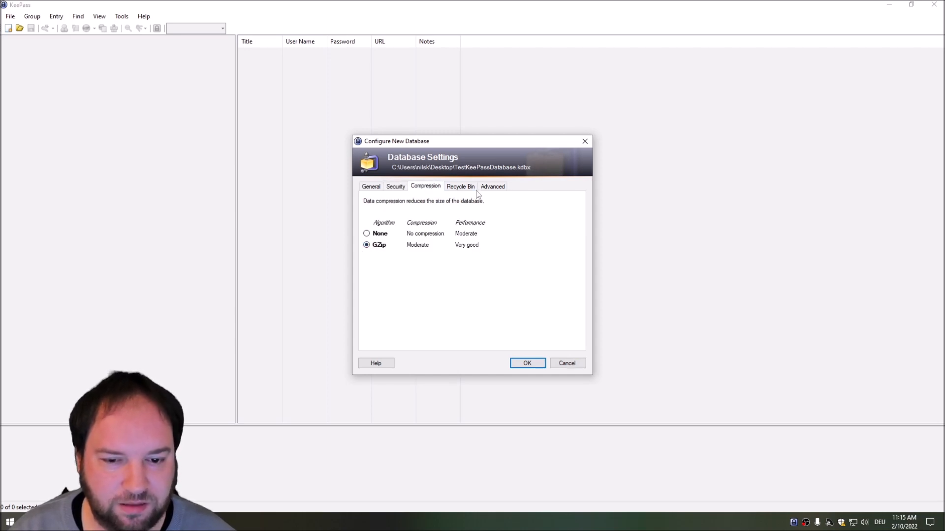
# Step: Review the Recycle Bin and Advanced settings, keeping defaults such as 10 history items and 6 MB
pyautogui.click(465, 189)
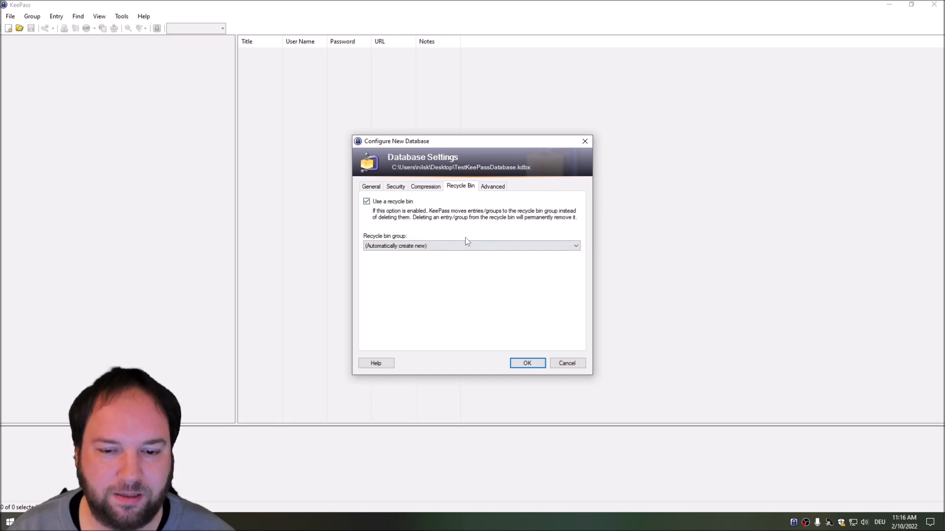
pyautogui.click(492, 188)
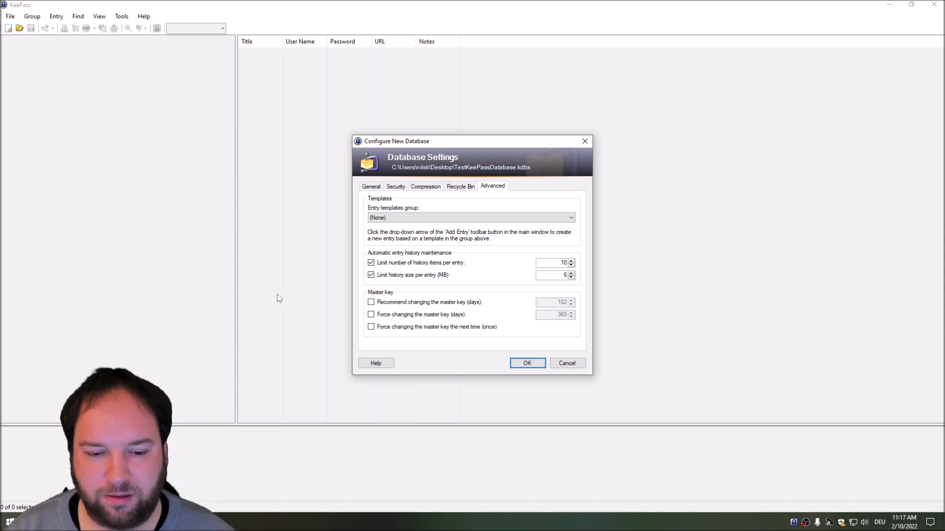
# Step: Accept the new database configuration to reach the Emergency Sheet prompt
pyautogui.click(527, 364)
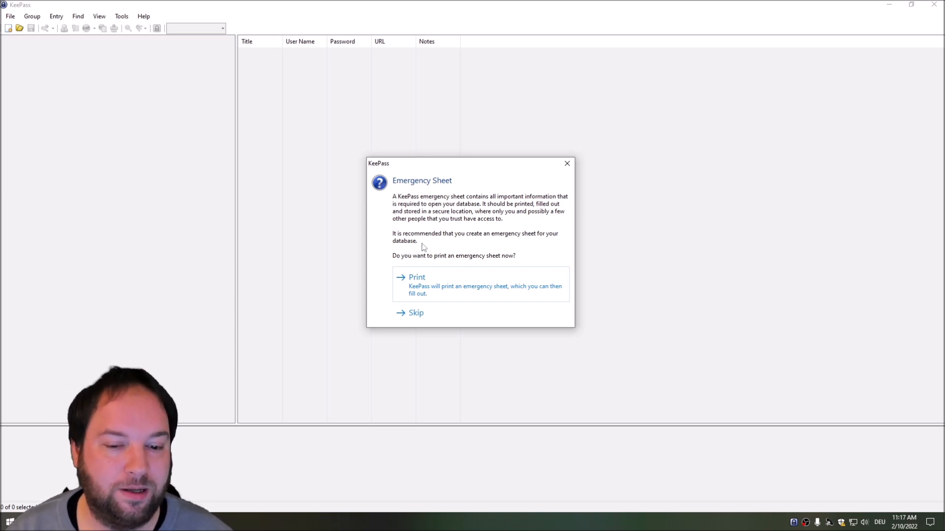
# Step: Skip the emergency sheet, widen the Title column, save with Ctrl+S, and close KeePass
pyautogui.click(410, 314)
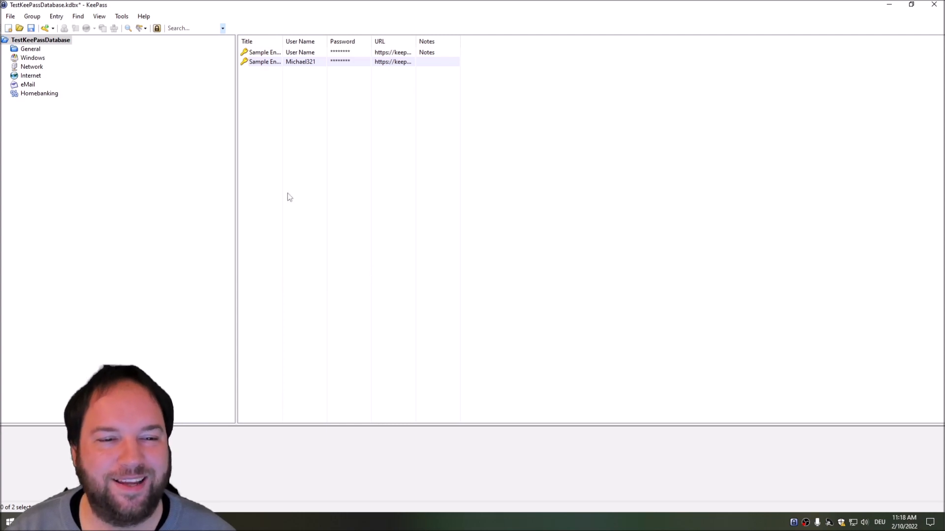
pyautogui.moveTo(283, 41); pyautogui.dragTo(584, 40)
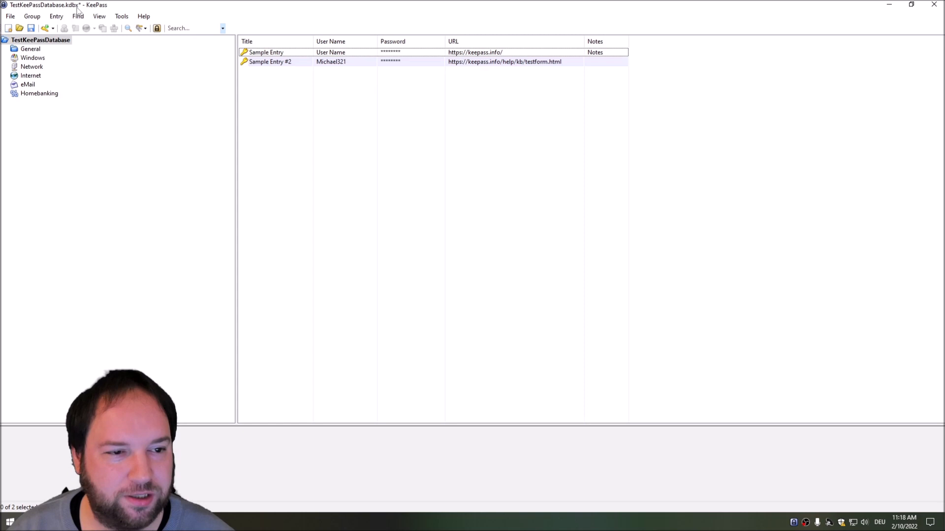
pyautogui.hotkey('ctrl', 's')
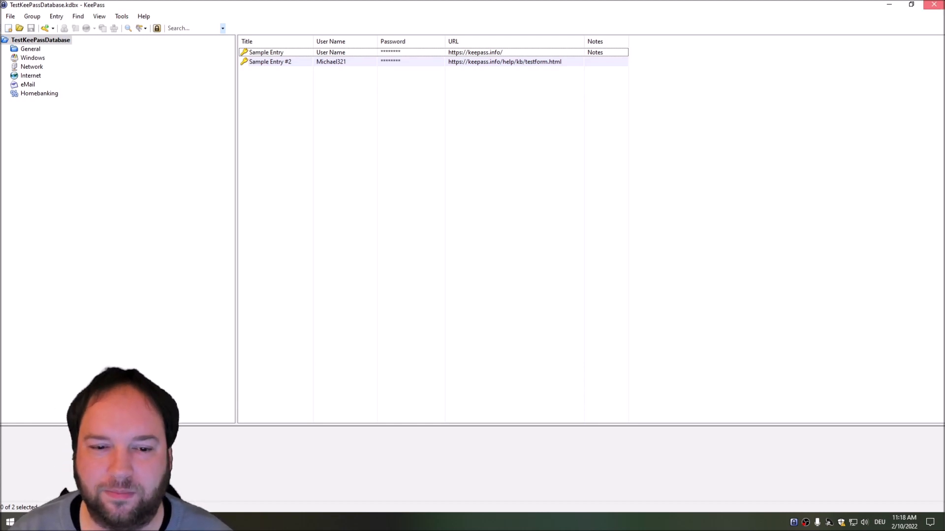
pyautogui.click(934, 4)
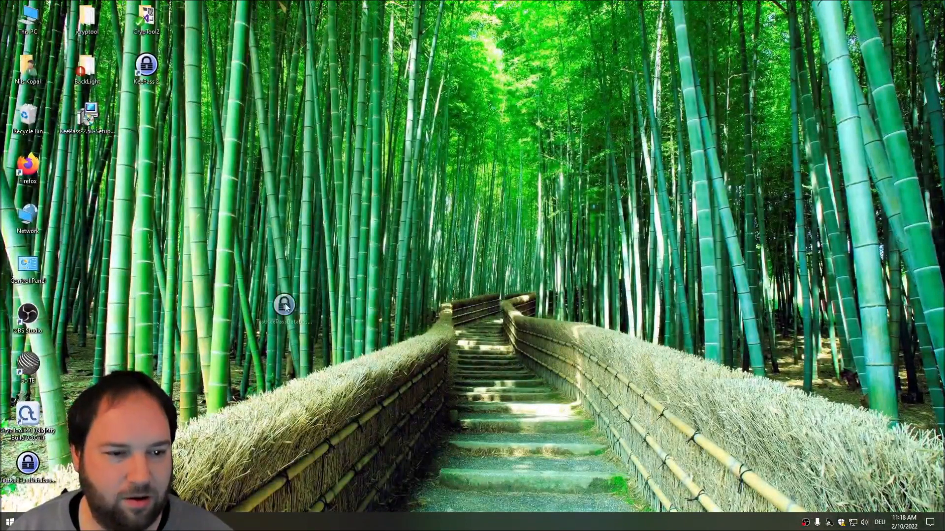
# Step: Move TestKeePassDatabase.kdbx to the desktop's top row and open it in KeePass
pyautogui.moveTo(28, 463); pyautogui.dragTo(197, 22)
pyautogui.click(205, 84)
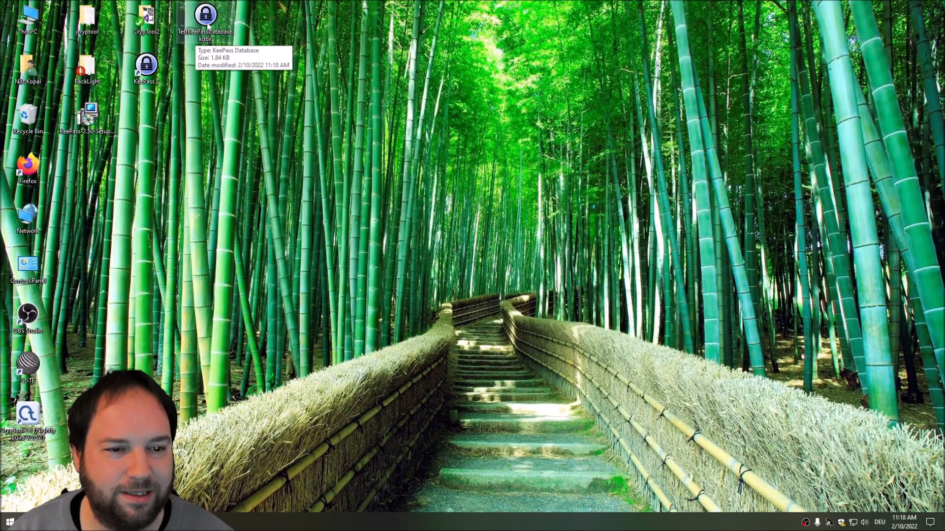
pyautogui.doubleClick(206, 19)
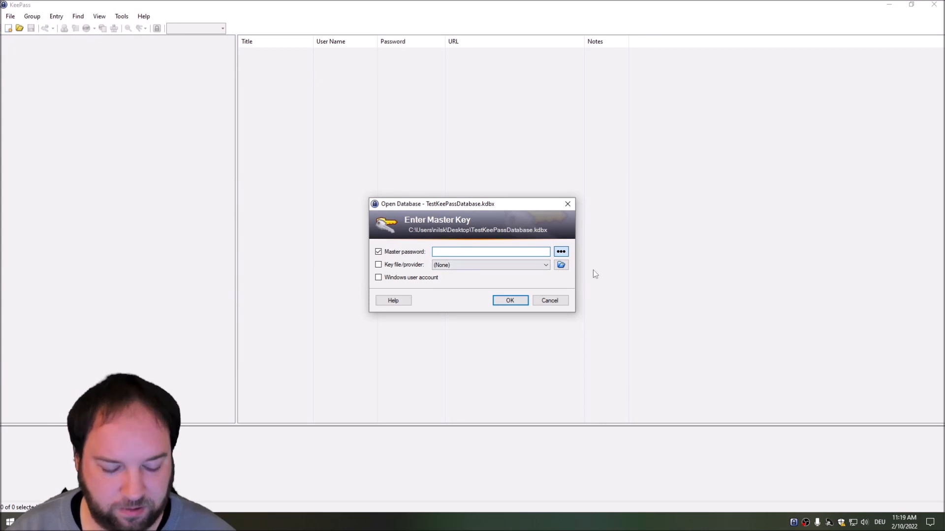
# Step: Unlock TestKeePassDatabase with the master password, retrying after an invalid-key error
pyautogui.write('••••••••••••••••')
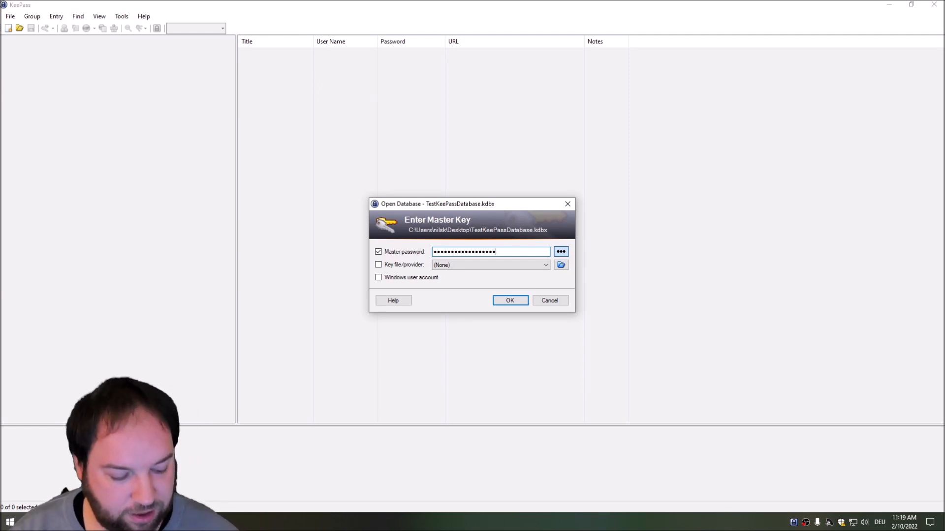
pyautogui.write('•')
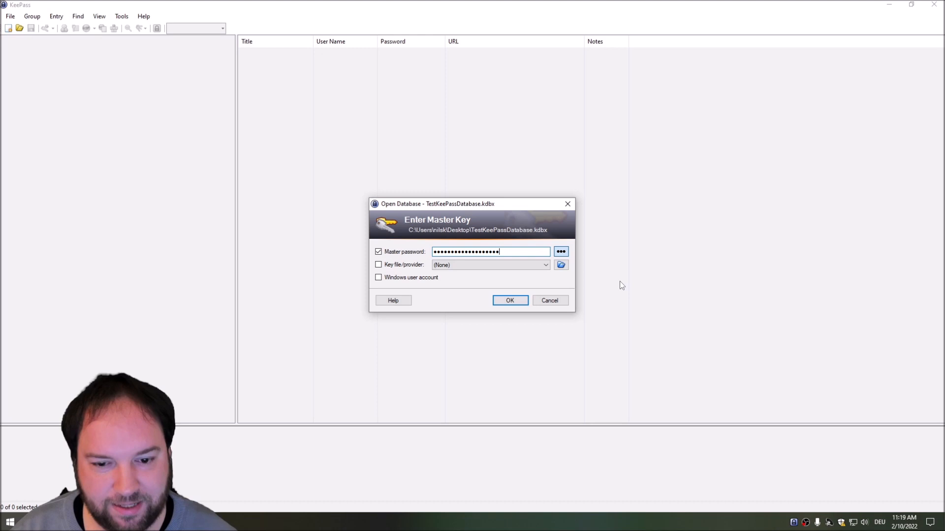
pyautogui.click(512, 302)
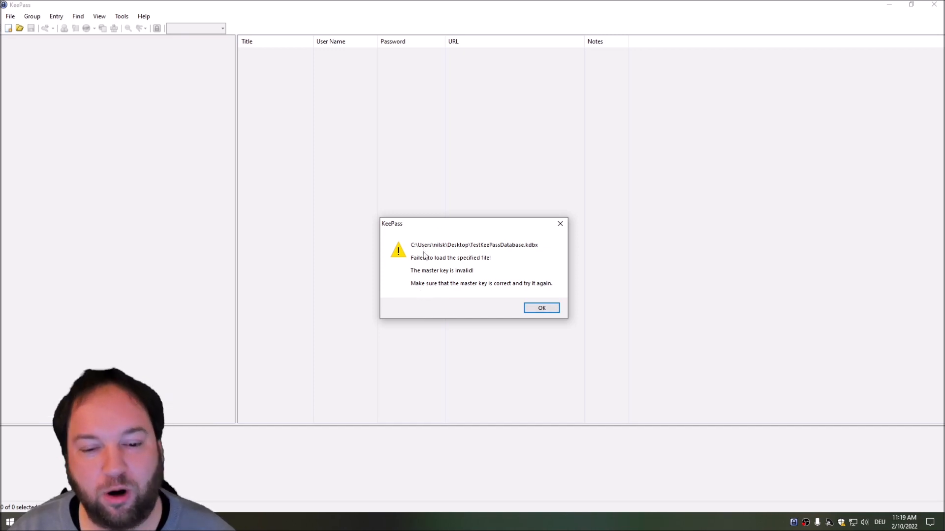
pyautogui.click(542, 309)
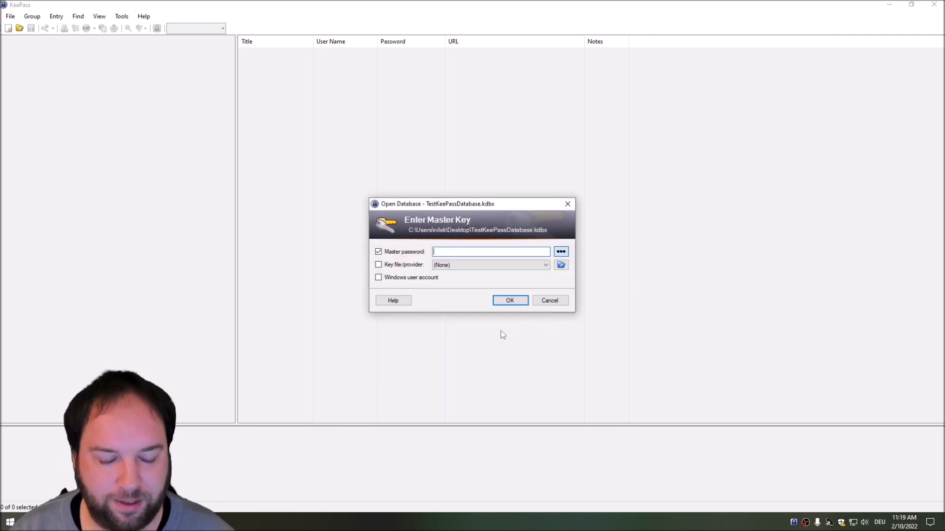
pyautogui.write('••••••••••')
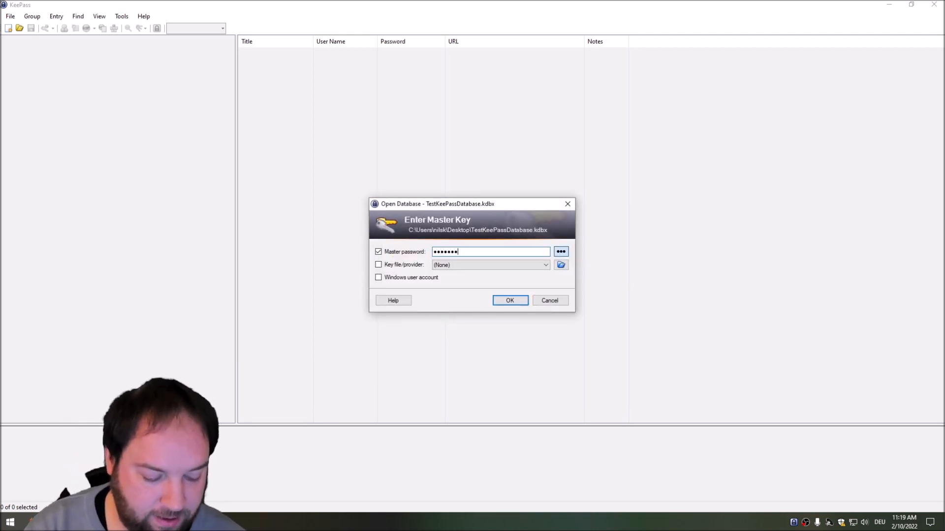
pyautogui.write('••••••••')
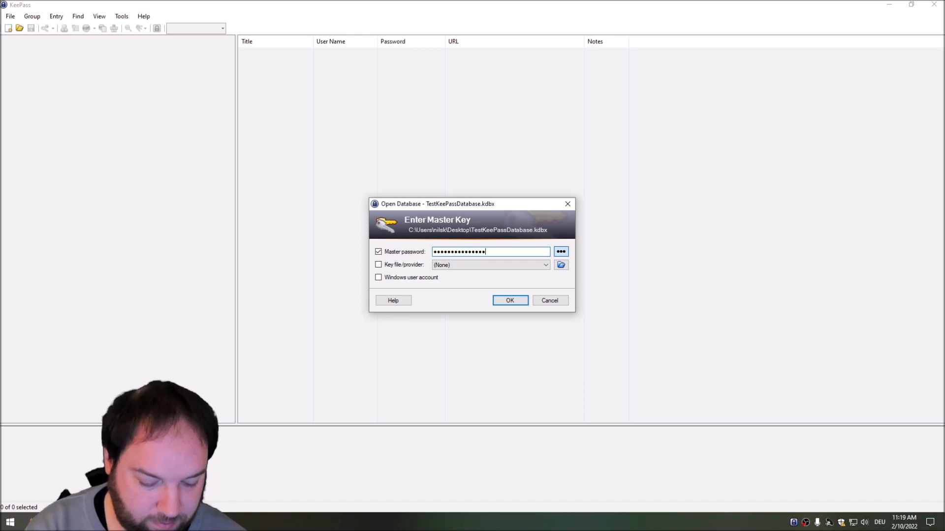
pyautogui.click(511, 301)
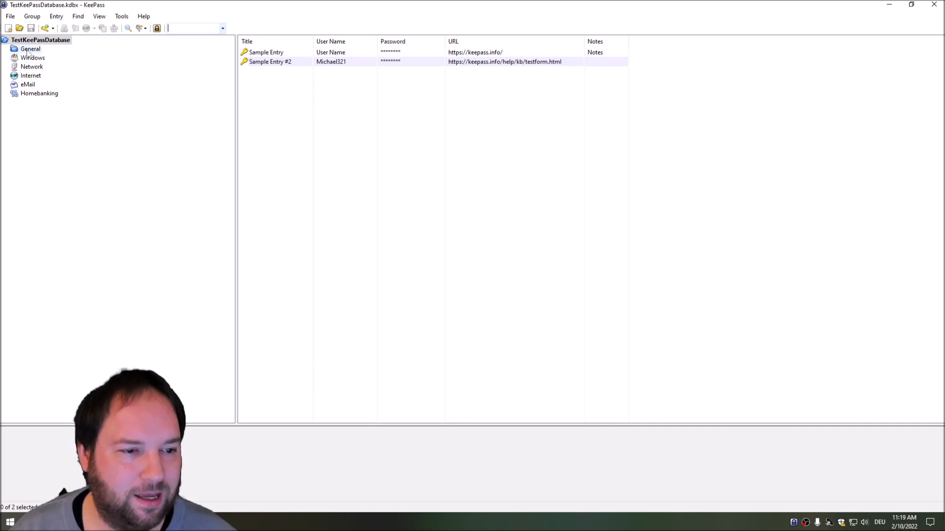
# Step: Create a new group named Servers with the console icon (icon 30)
pyautogui.rightClick(27, 116)
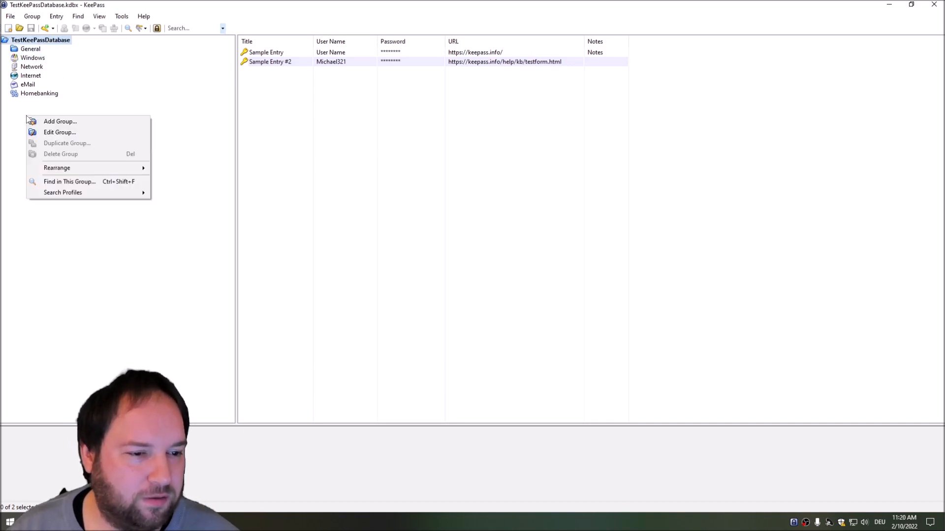
pyautogui.click(58, 123)
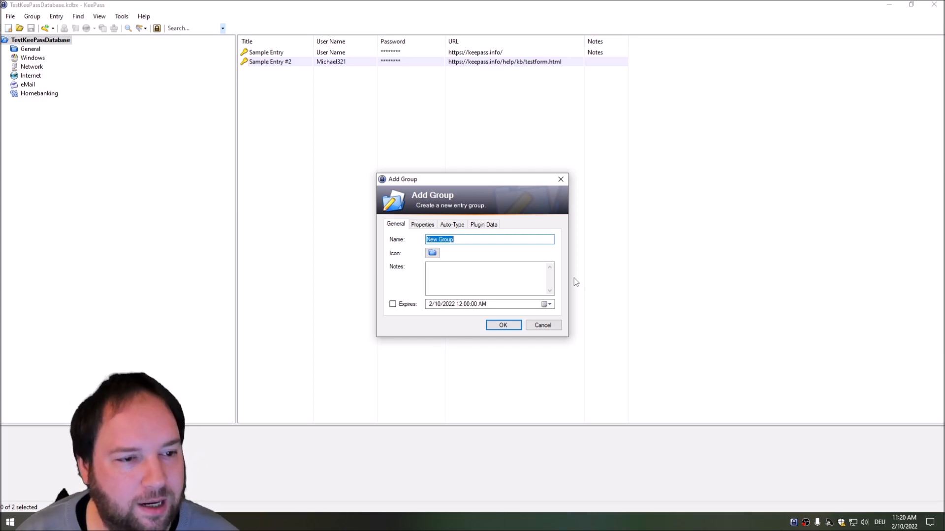
pyautogui.write('Server')
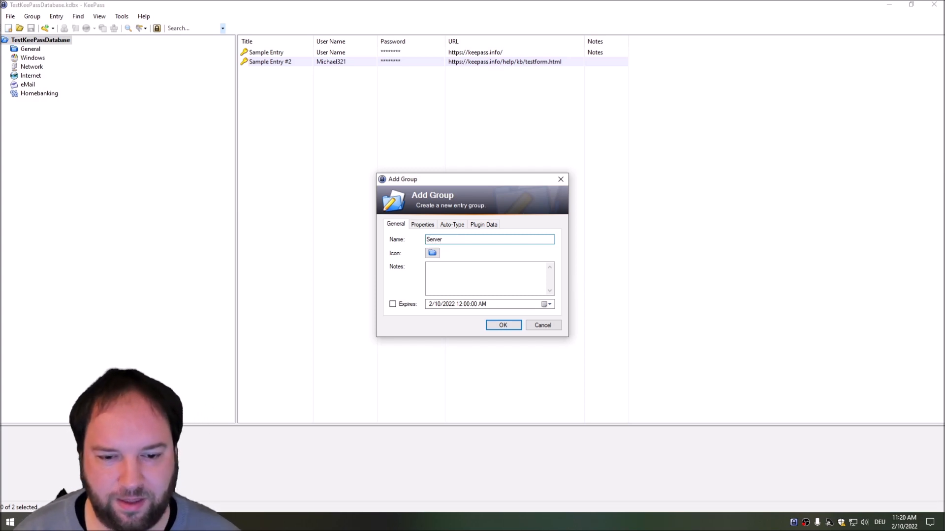
pyautogui.write('s')
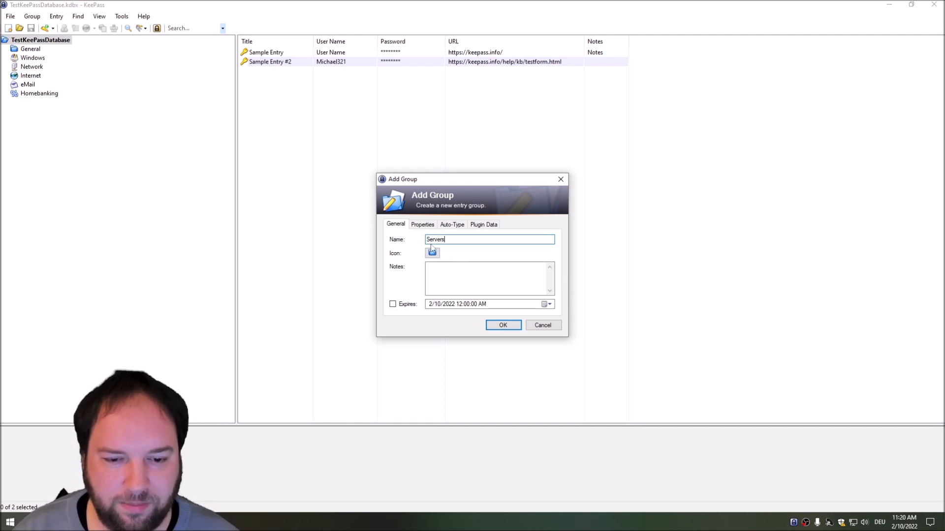
pyautogui.click(432, 253)
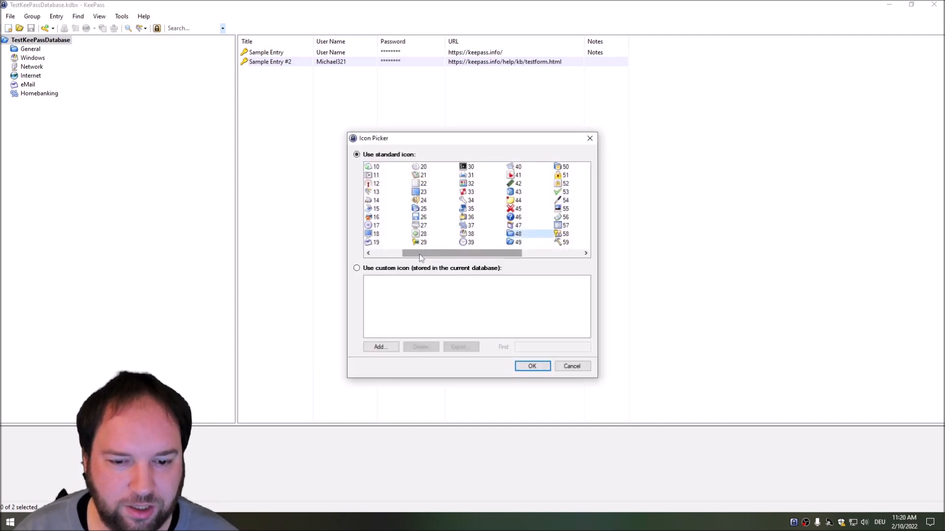
pyautogui.moveTo(421, 257); pyautogui.dragTo(507, 259)
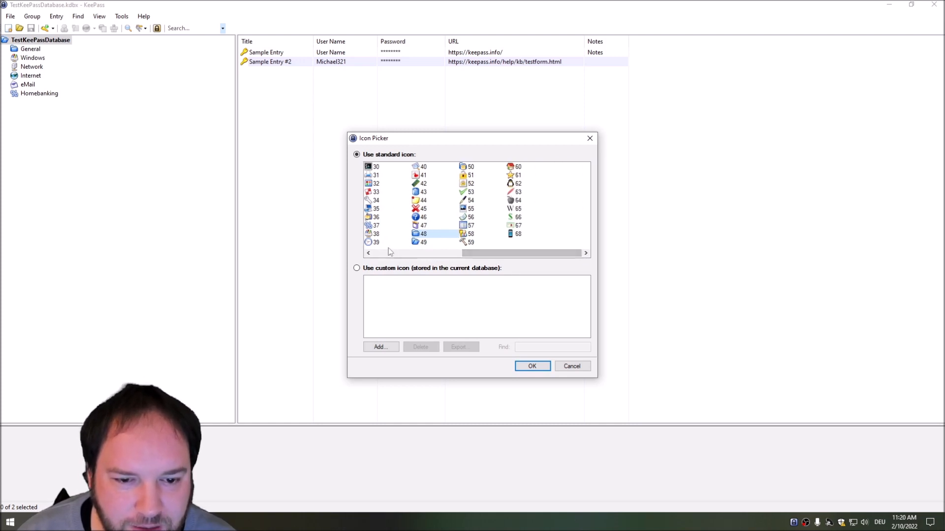
pyautogui.doubleClick(373, 167)
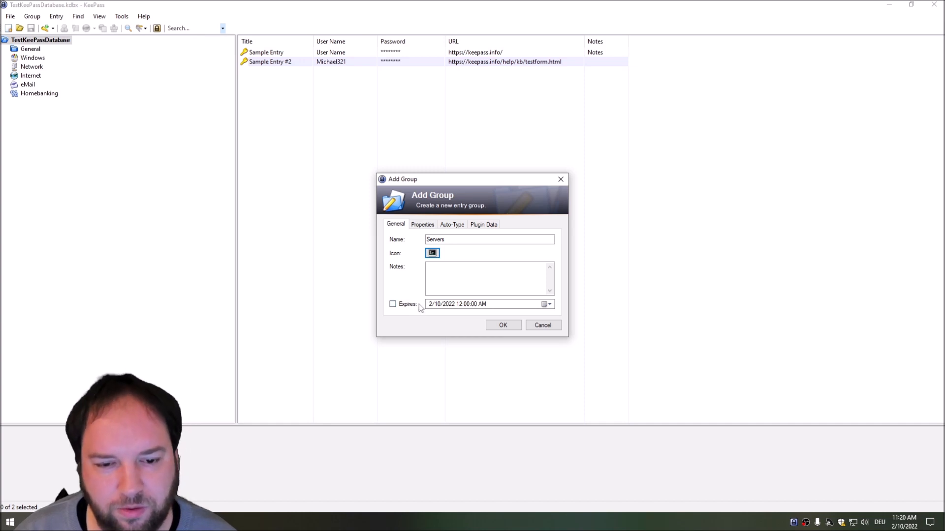
pyautogui.click(427, 225)
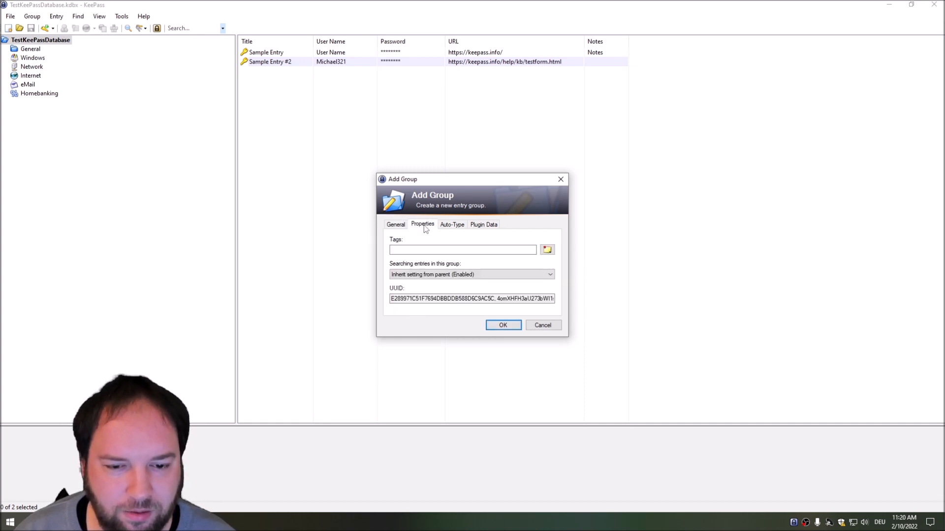
pyautogui.click(448, 225)
pyautogui.click(482, 227)
pyautogui.click(394, 225)
pyautogui.click(499, 327)
# Step: Move the Homebanking group into the recycle bin
pyautogui.click(37, 94)
pyautogui.press('Delete')
pyautogui.press('Return')
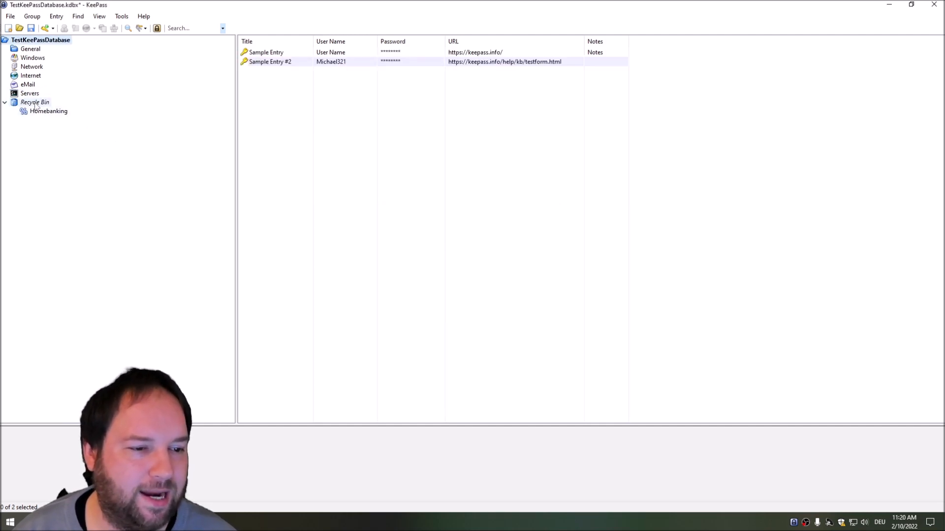
# Step: Move the Windows group into the recycle bin
pyautogui.click(28, 85)
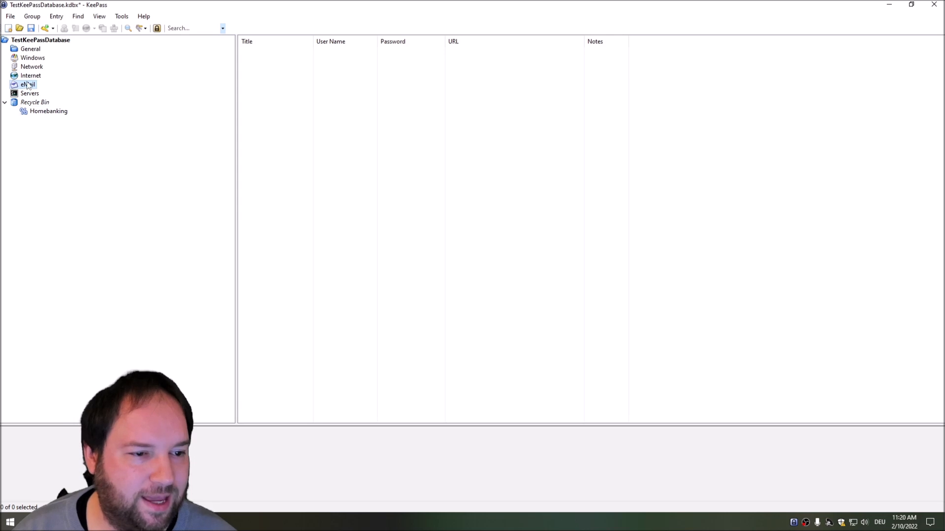
pyautogui.click(32, 60)
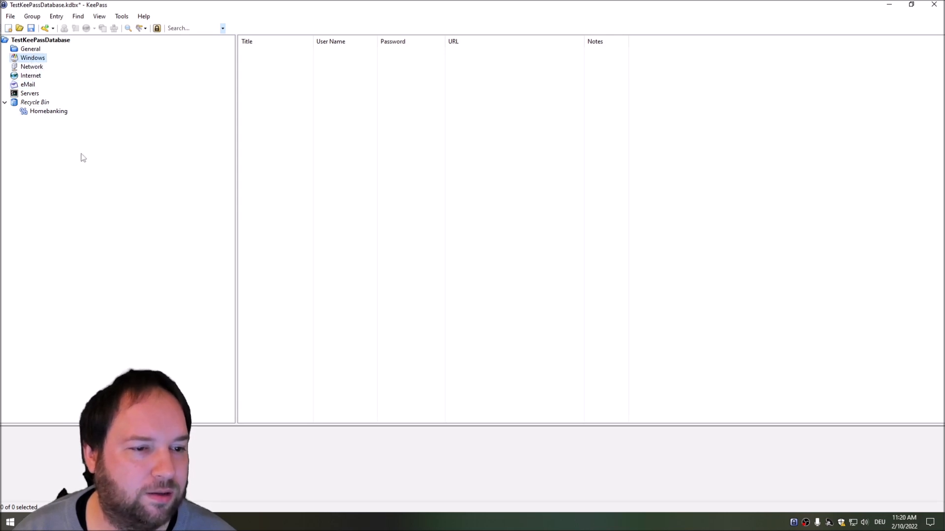
pyautogui.press('Delete')
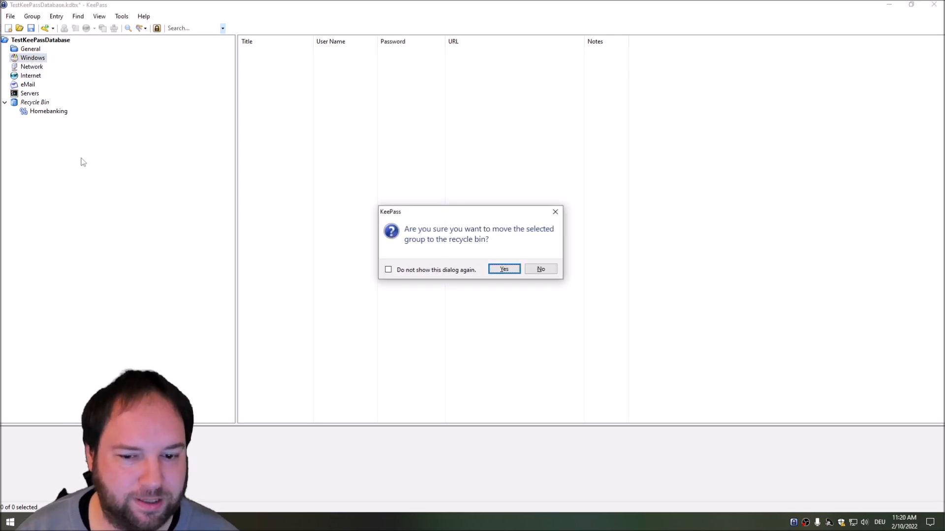
pyautogui.press('Return')
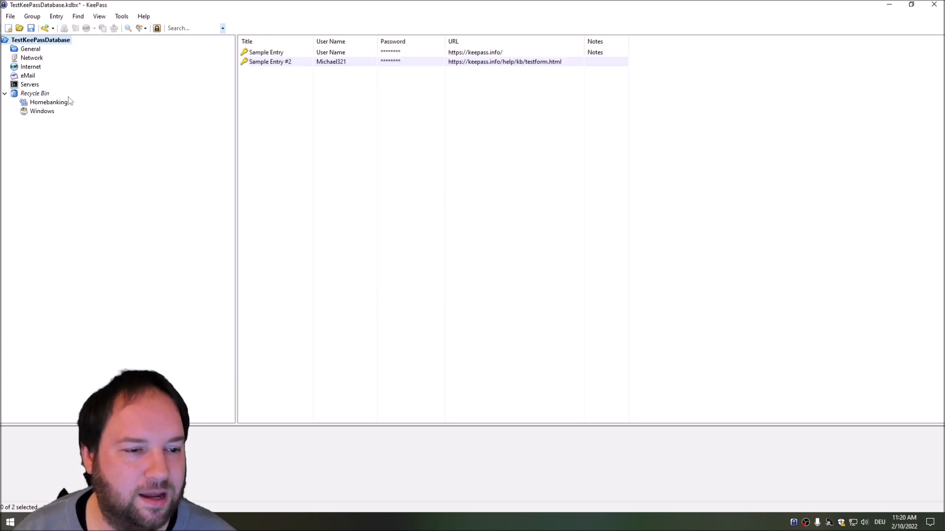
# Step: Empty the recycle bin, permanently deleting Homebanking and Windows
pyautogui.rightClick(31, 95)
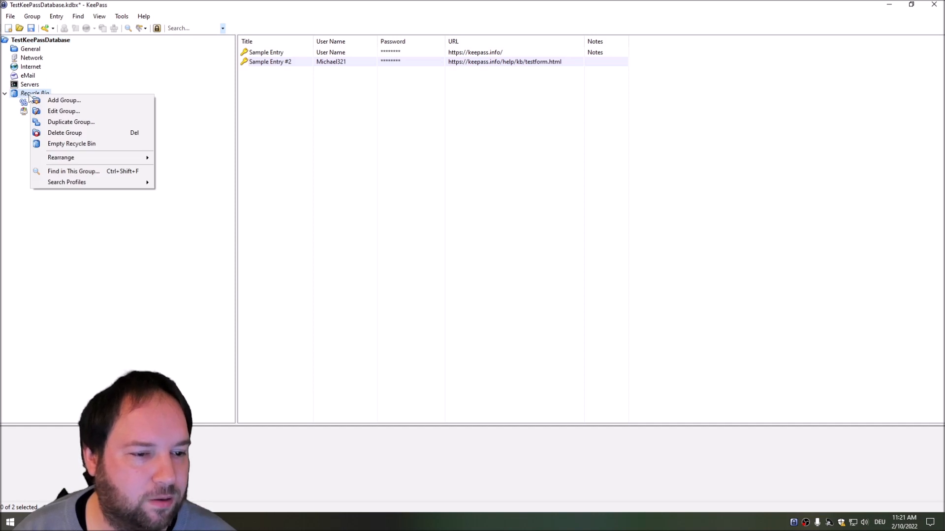
pyautogui.click(69, 143)
pyautogui.click(498, 272)
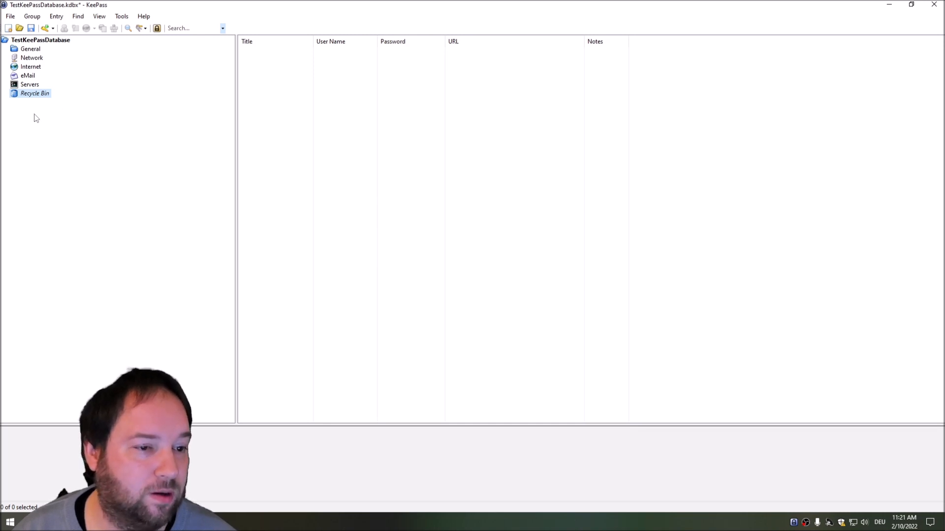
# Step: Check each remaining group's contents, then return to the database root
pyautogui.click(30, 50)
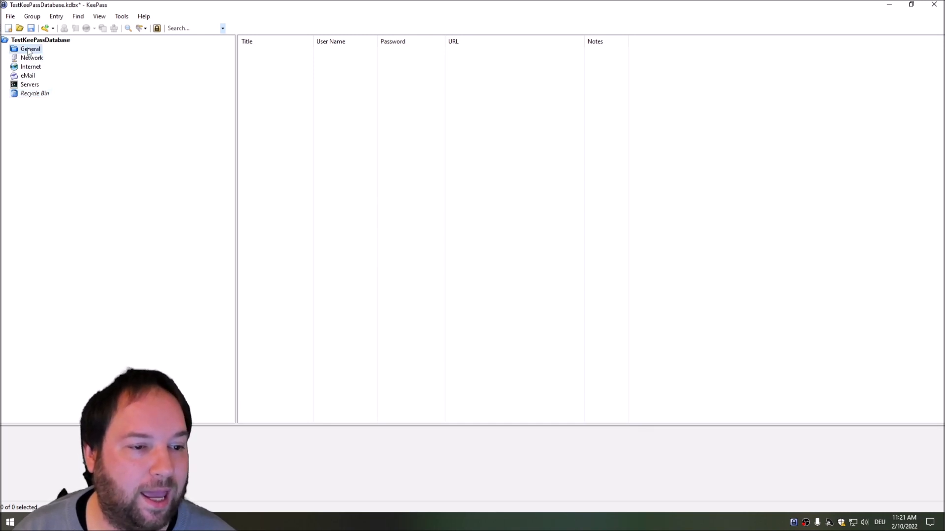
pyautogui.click(31, 59)
pyautogui.click(30, 68)
pyautogui.click(28, 78)
pyautogui.click(29, 86)
pyautogui.click(29, 94)
pyautogui.click(34, 42)
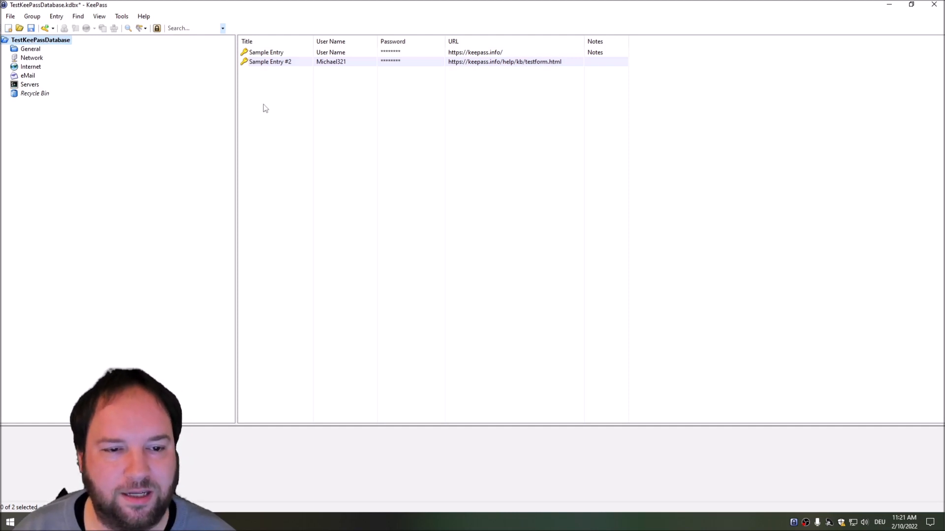
# Step: Select Sample Entry at the root to view its URL, creation date and notes
pyautogui.click(261, 55)
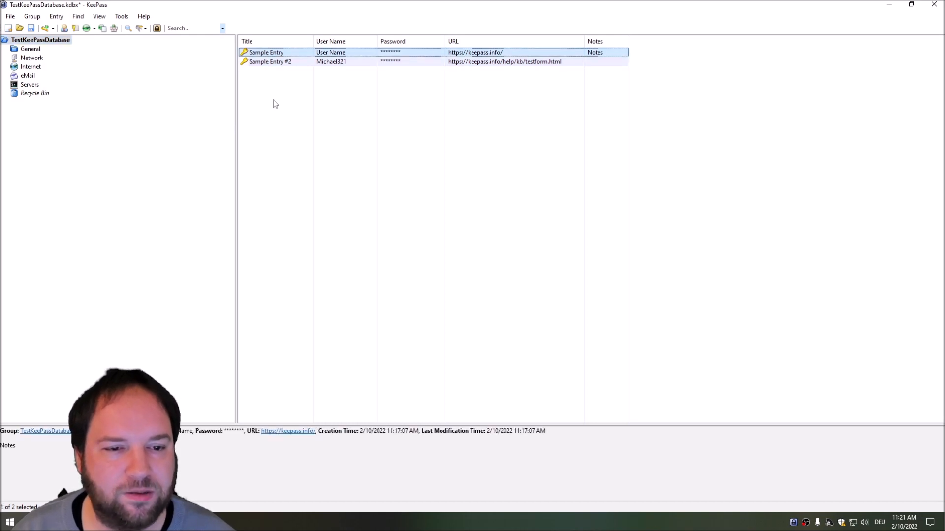
# Step: Open Sample Entry in the Edit Entry dialog
pyautogui.rightClick(263, 55)
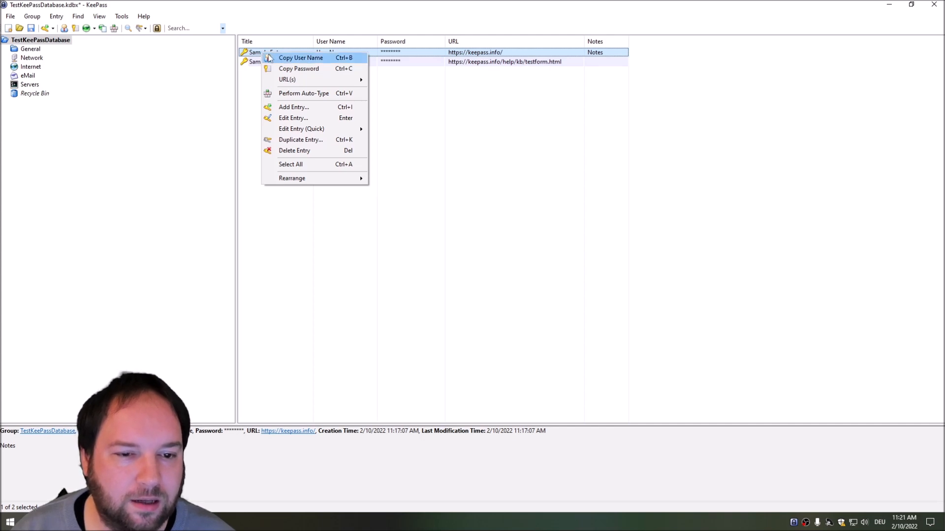
pyautogui.click(300, 120)
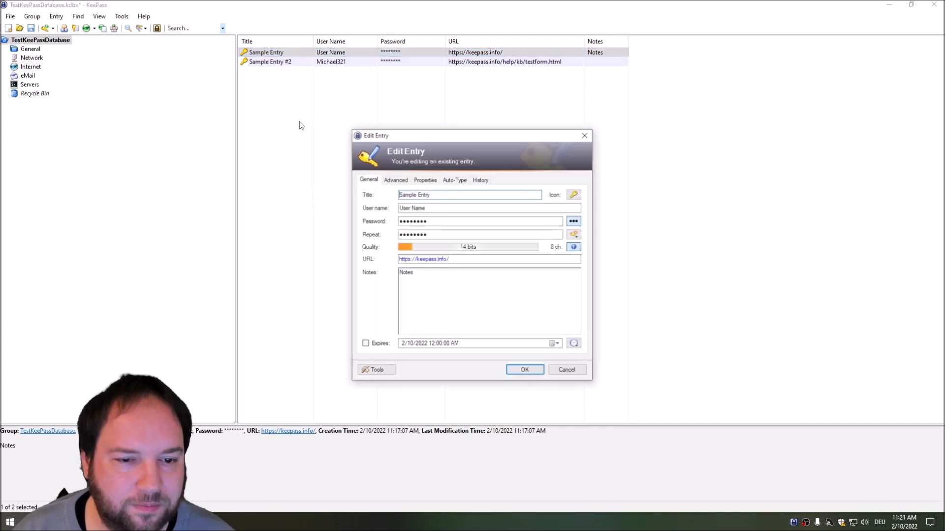
pyautogui.click(585, 138)
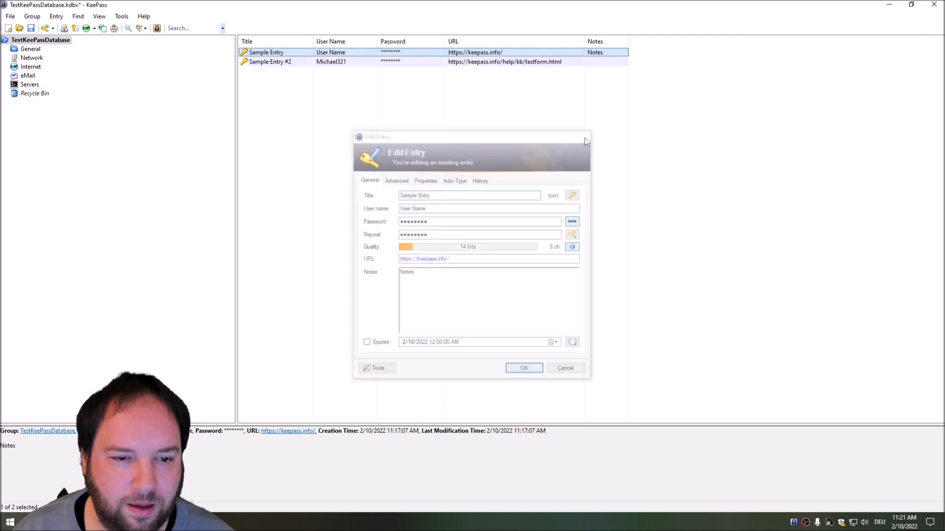
pyautogui.doubleClick(248, 55)
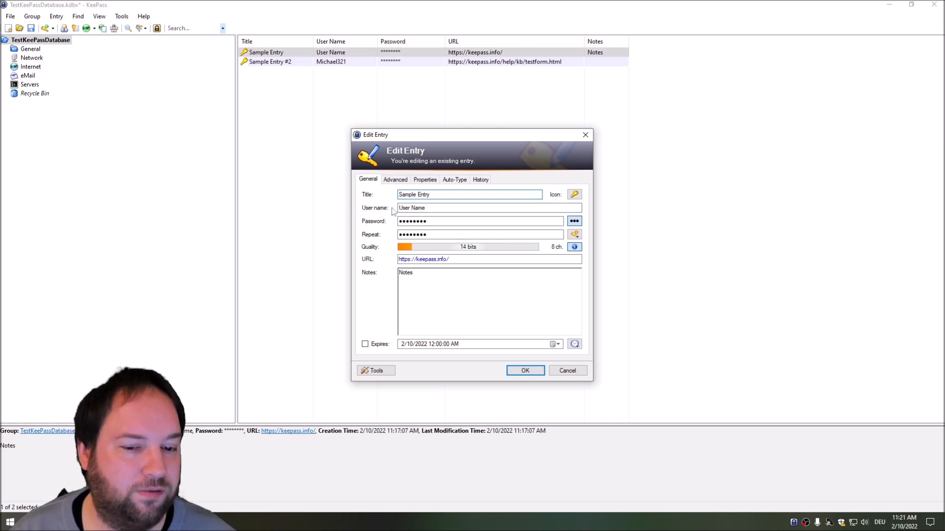
# Step: Look over the title and user name, then show the password unmasked
pyautogui.moveTo(443, 195); pyautogui.dragTo(347, 198)
pyautogui.click(457, 196)
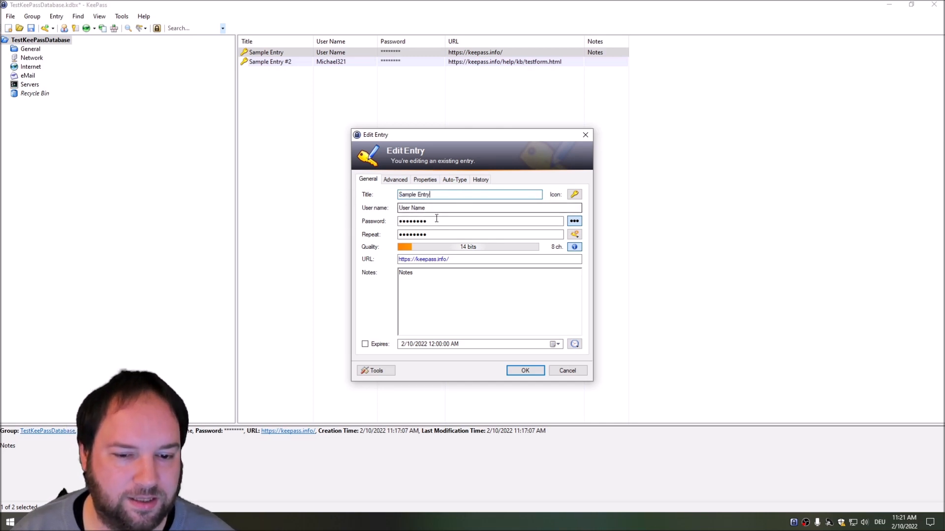
pyautogui.moveTo(446, 208); pyautogui.dragTo(394, 208)
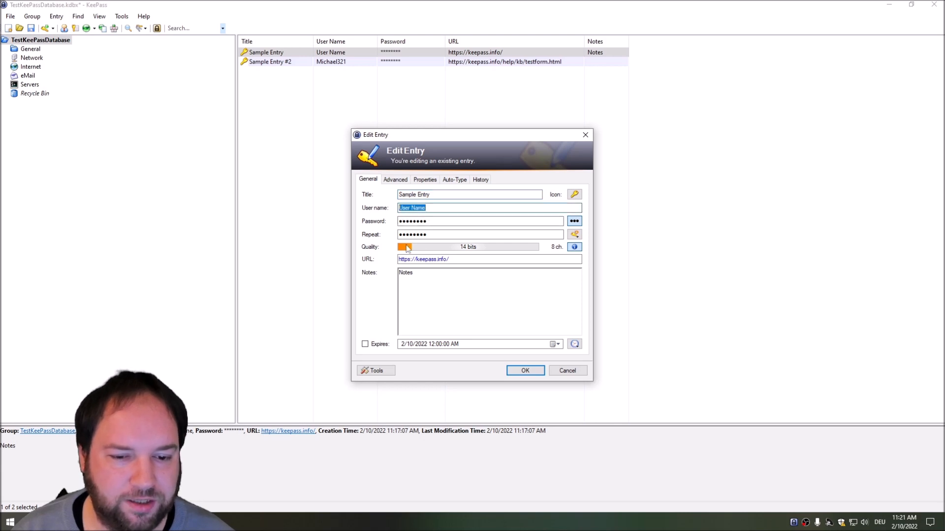
pyautogui.click(463, 221)
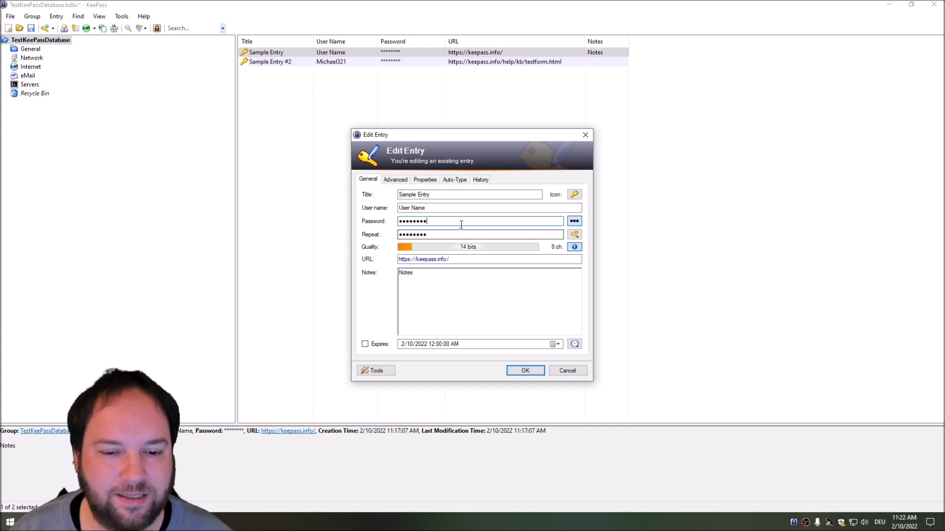
pyautogui.click(575, 221)
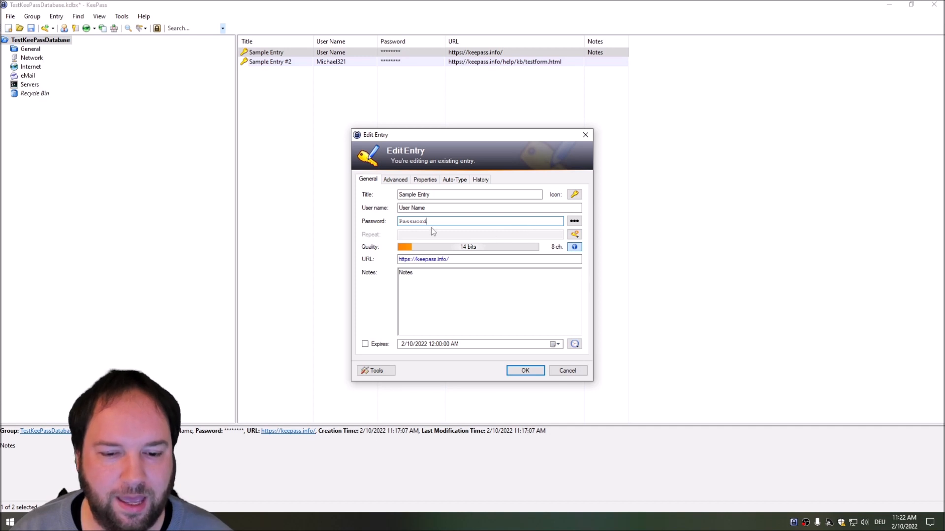
pyautogui.doubleClick(451, 221)
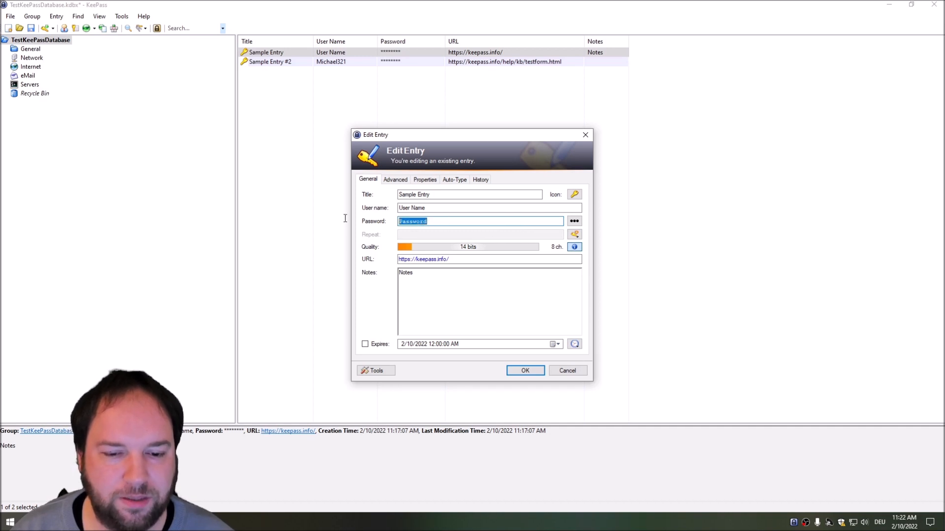
# Step: Fill the password with a built-in Hex Key - 256-Bit and select the whole key
pyautogui.click(575, 235)
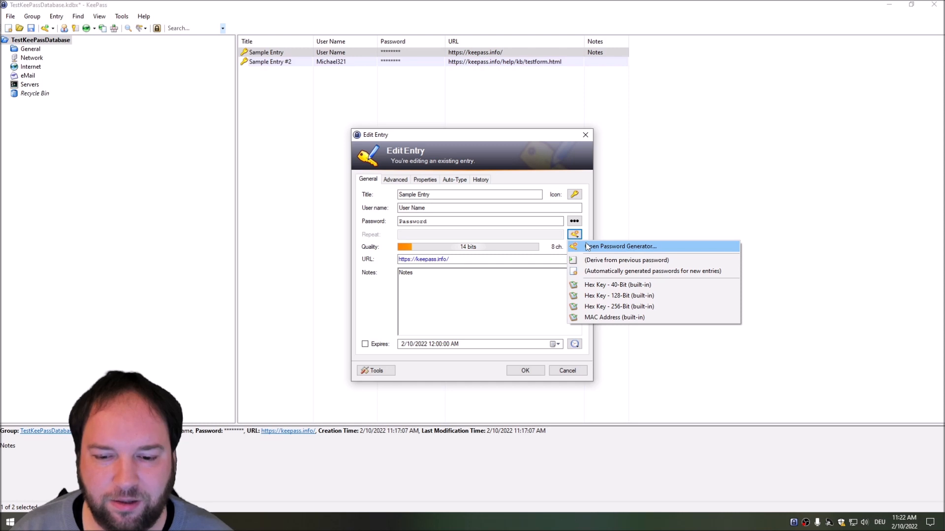
pyautogui.click(594, 308)
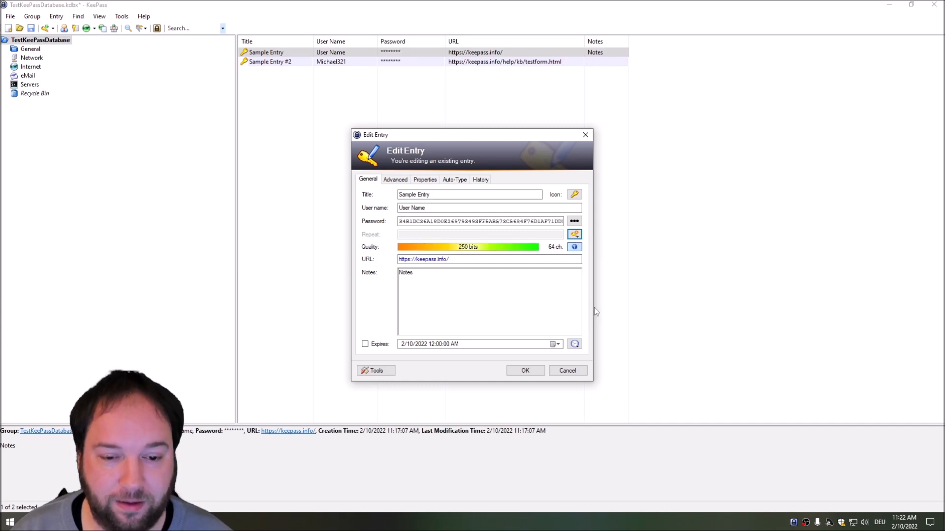
pyautogui.moveTo(403, 222); pyautogui.dragTo(566, 222)
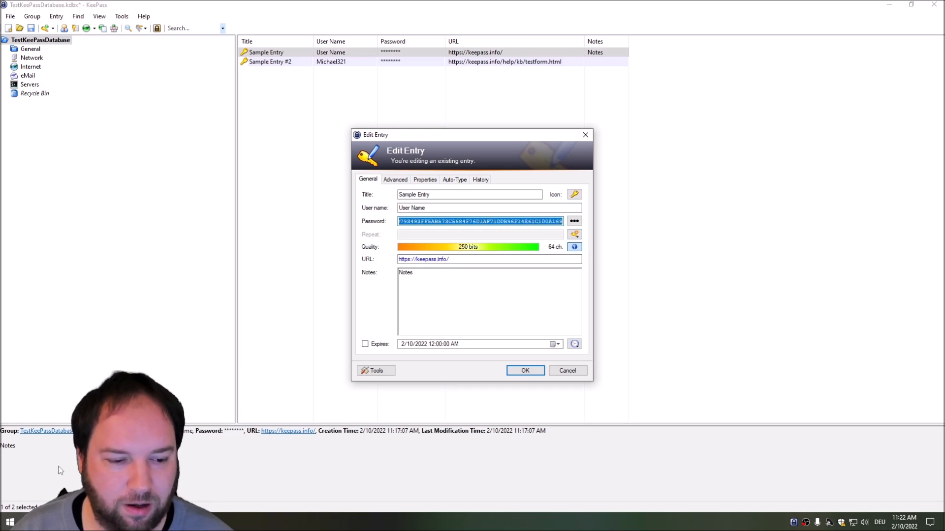
pyautogui.press('super')
# Step: Launch Notepad, paste the hex key and widen the window to see it in full
pyautogui.press('Return')
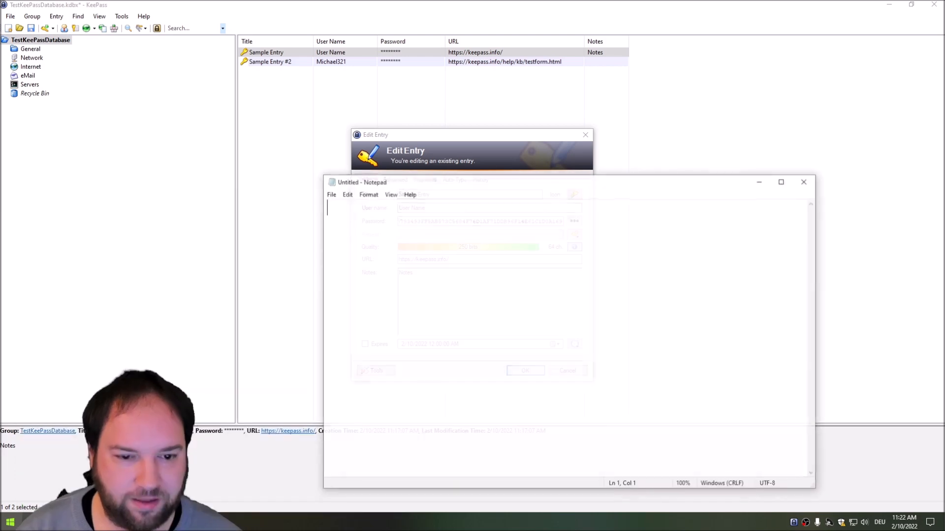
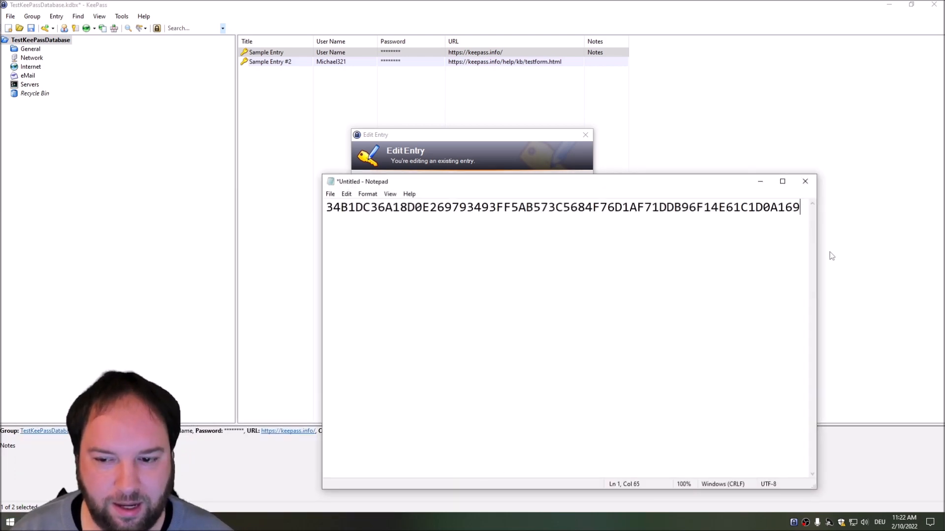
pyautogui.moveTo(817, 261); pyautogui.dragTo(868, 261)
pyautogui.moveTo(812, 207); pyautogui.dragTo(325, 207)
pyautogui.click(502, 254)
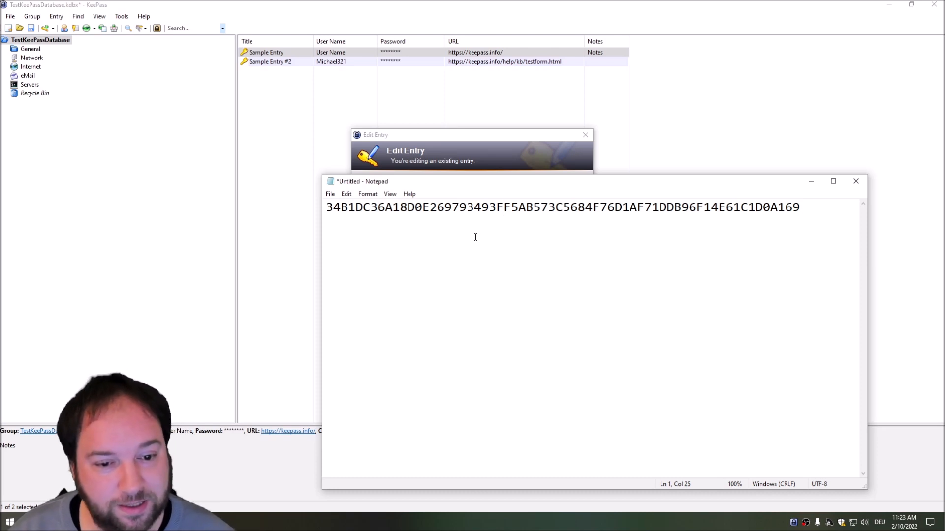
pyautogui.moveTo(328, 208); pyautogui.dragTo(802, 222)
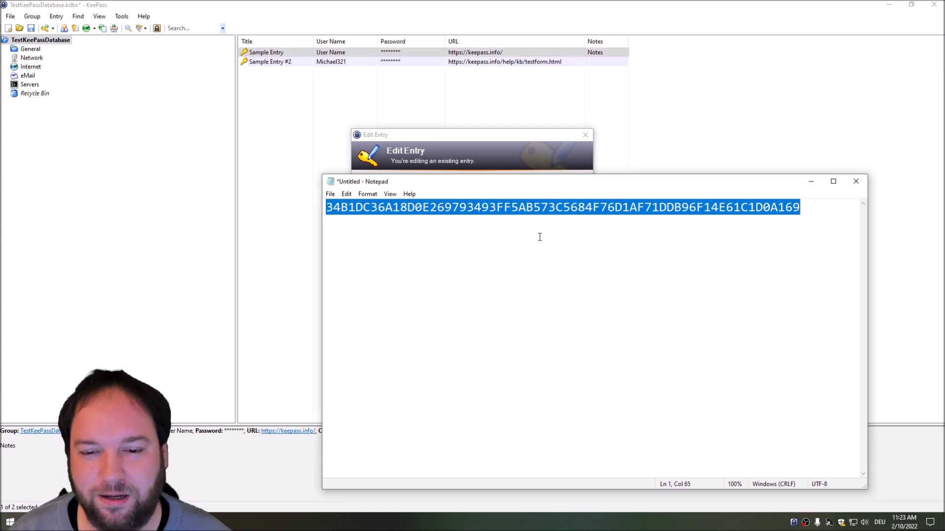
pyautogui.moveTo(326, 208); pyautogui.dragTo(803, 199)
pyautogui.moveTo(608, 185); pyautogui.dragTo(626, 292)
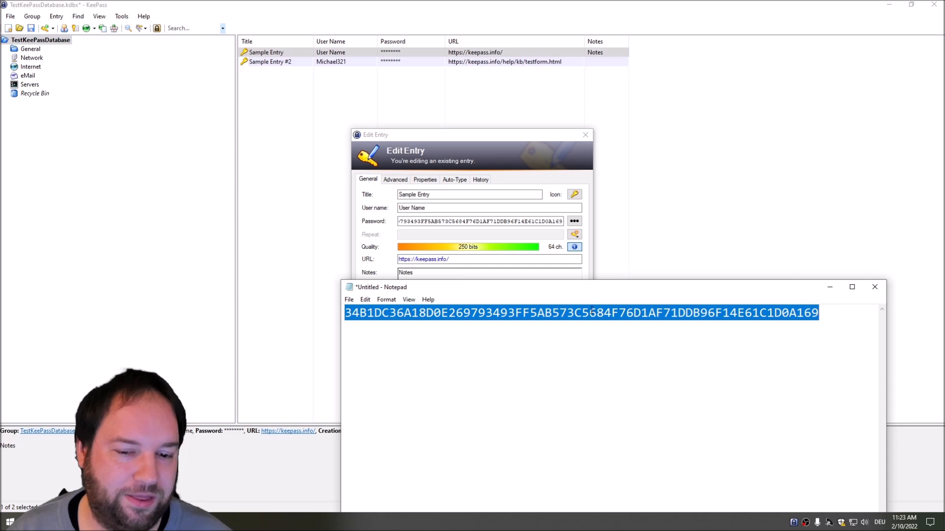
# Step: Review the key line once more, then close Notepad without saving
pyautogui.click(875, 287)
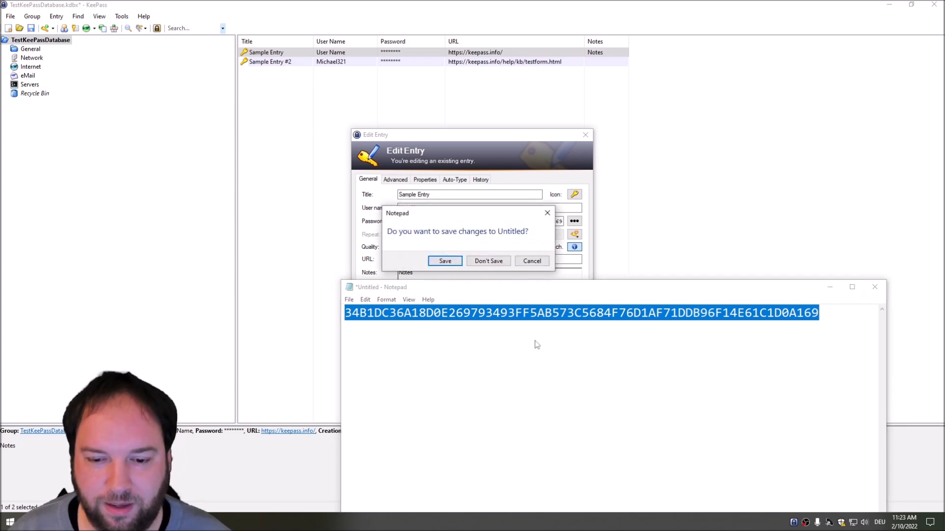
pyautogui.click(532, 260)
pyautogui.click(349, 317)
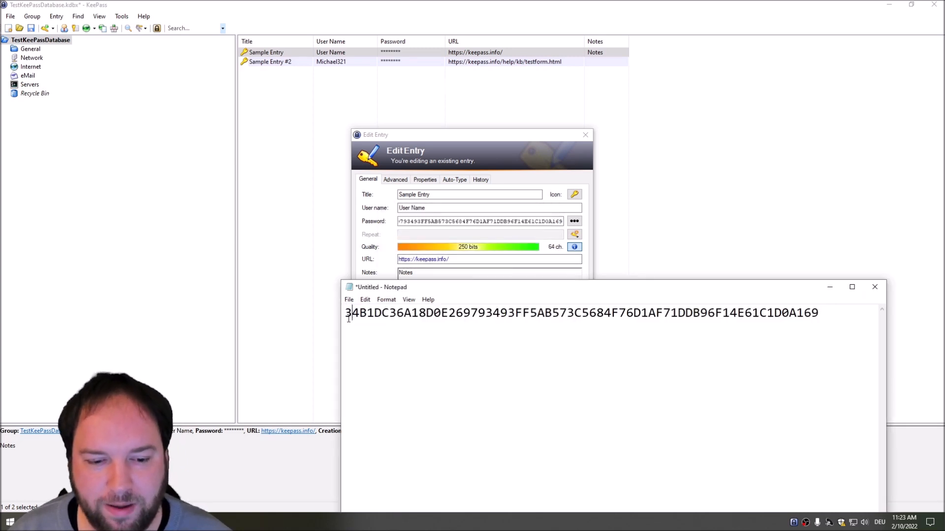
pyautogui.moveTo(344, 313); pyautogui.dragTo(826, 321)
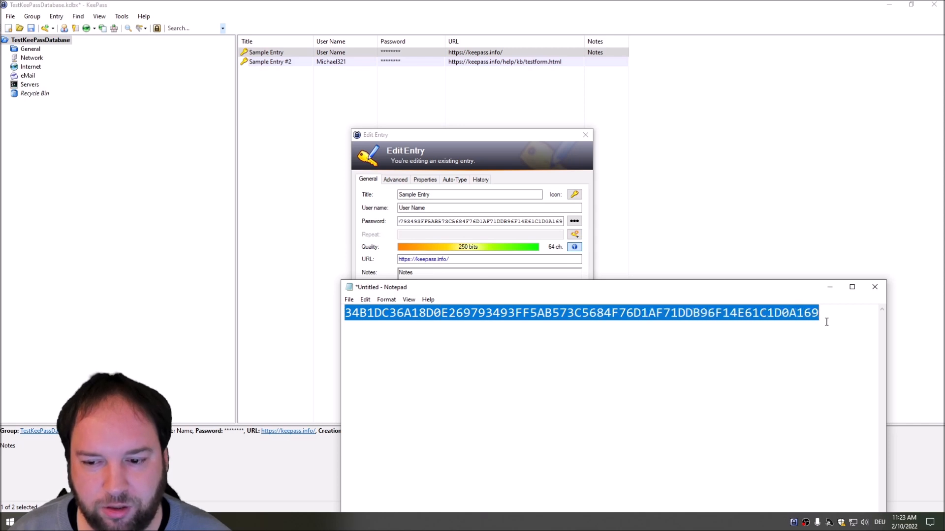
pyautogui.click(818, 329)
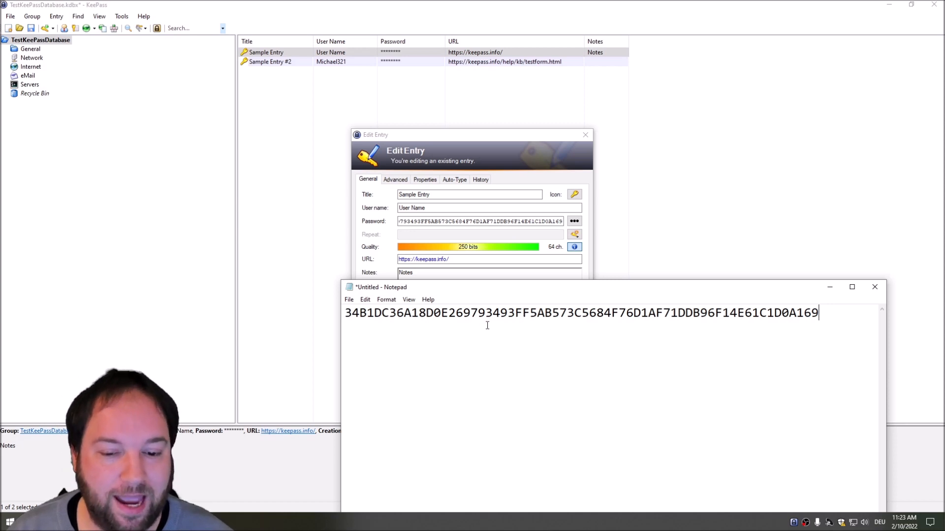
pyautogui.moveTo(344, 313); pyautogui.dragTo(821, 313)
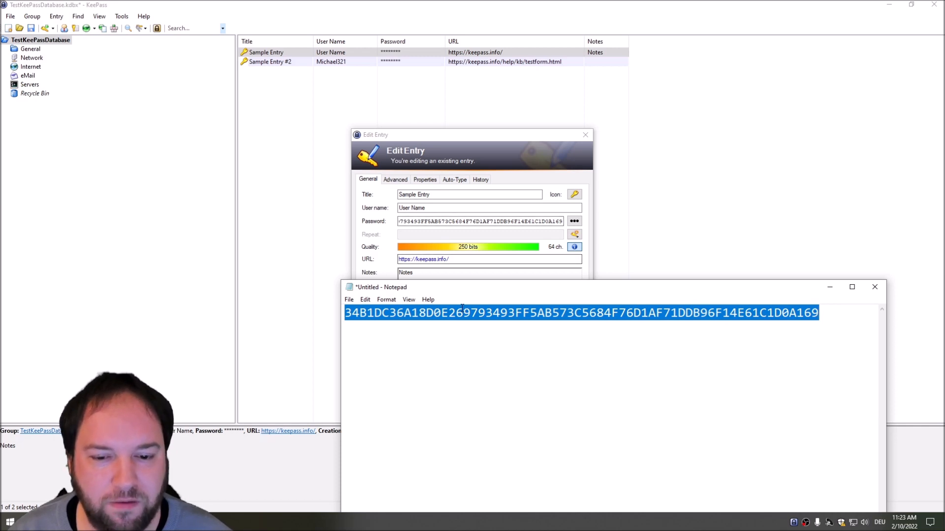
pyautogui.click(876, 290)
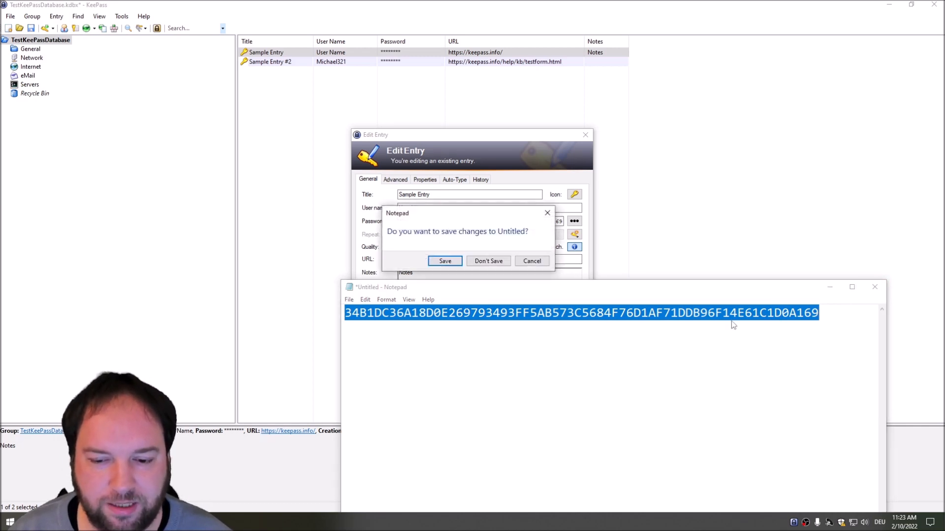
pyautogui.click(487, 260)
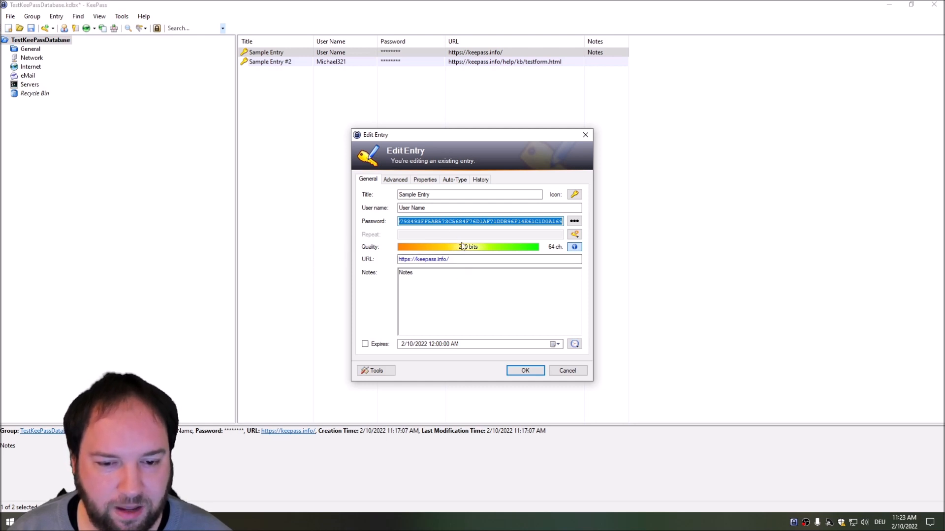
# Step: Mask the password again, review the URL and Notes, and save Sample Entry
pyautogui.click(574, 221)
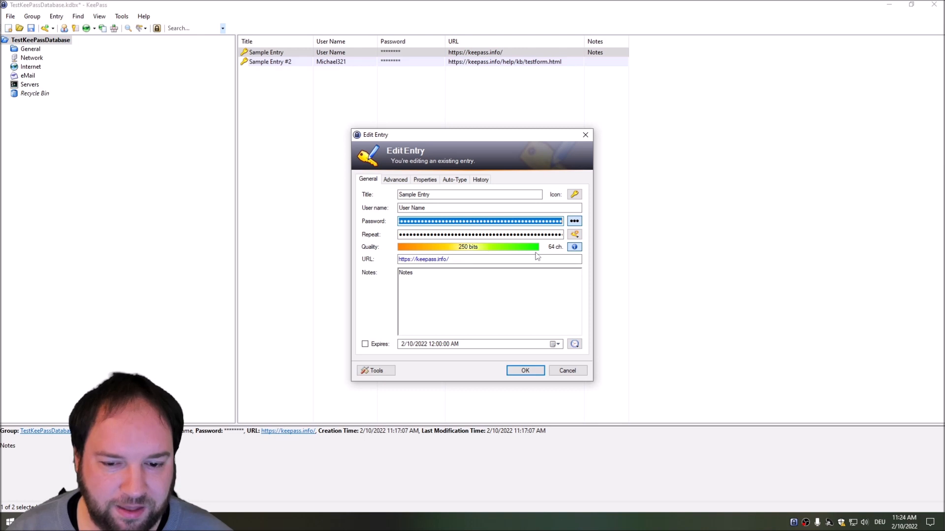
pyautogui.moveTo(438, 259); pyautogui.dragTo(397, 260)
pyautogui.click(459, 260)
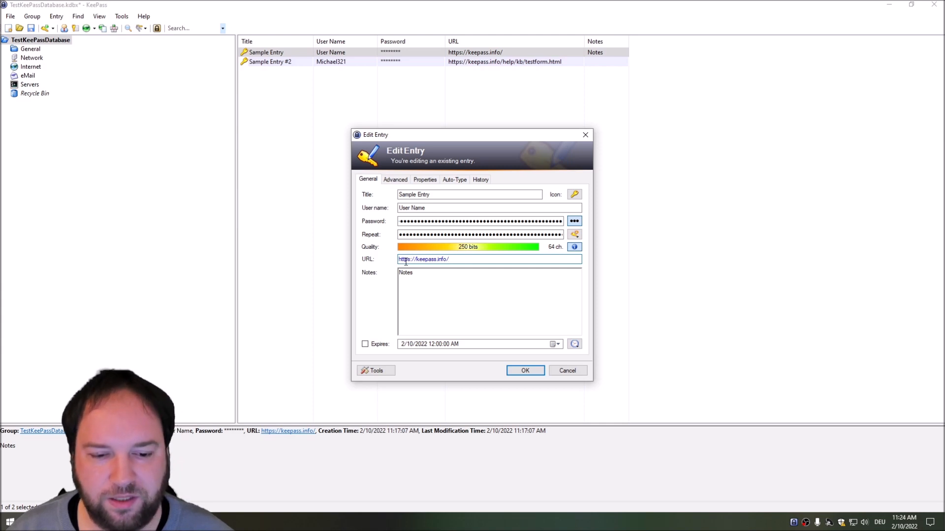
pyautogui.doubleClick(433, 274)
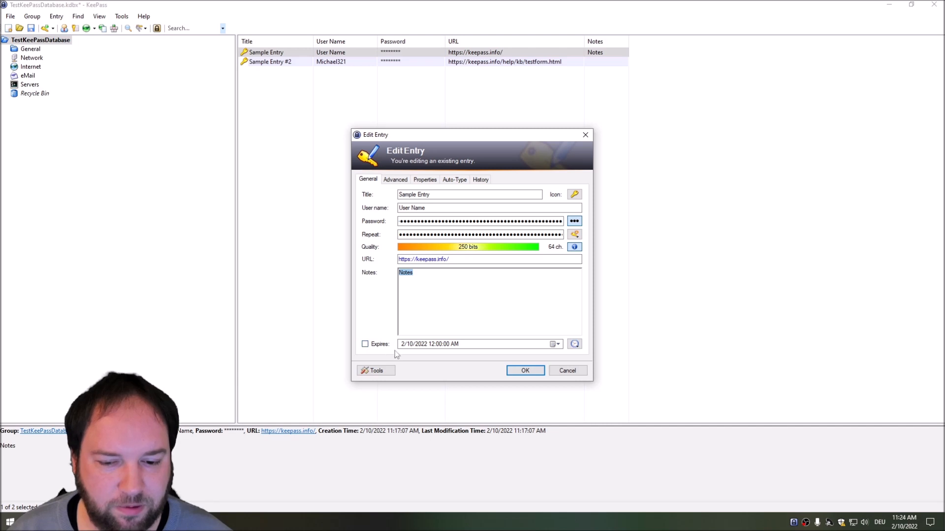
pyautogui.click(525, 372)
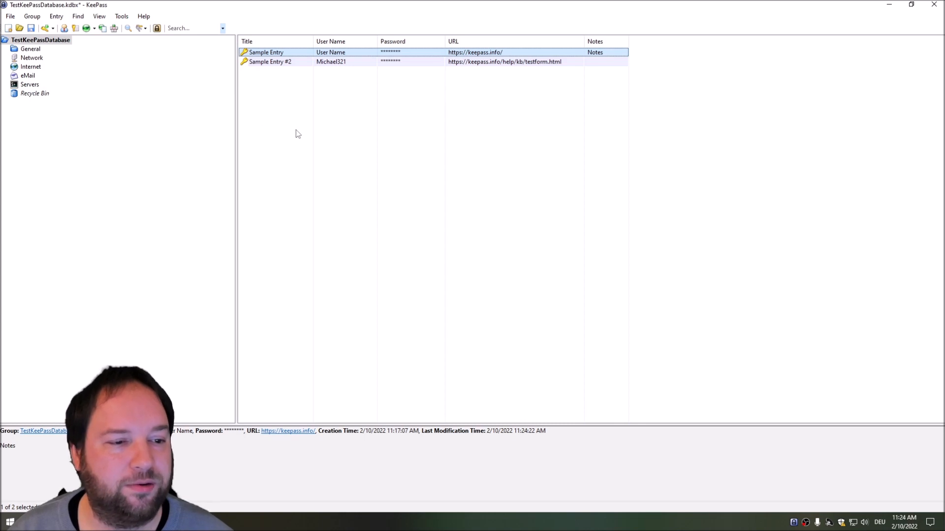
# Step: Add a new entry in Servers titled 'Webserver – Company A' and fill in the user name
pyautogui.click(29, 87)
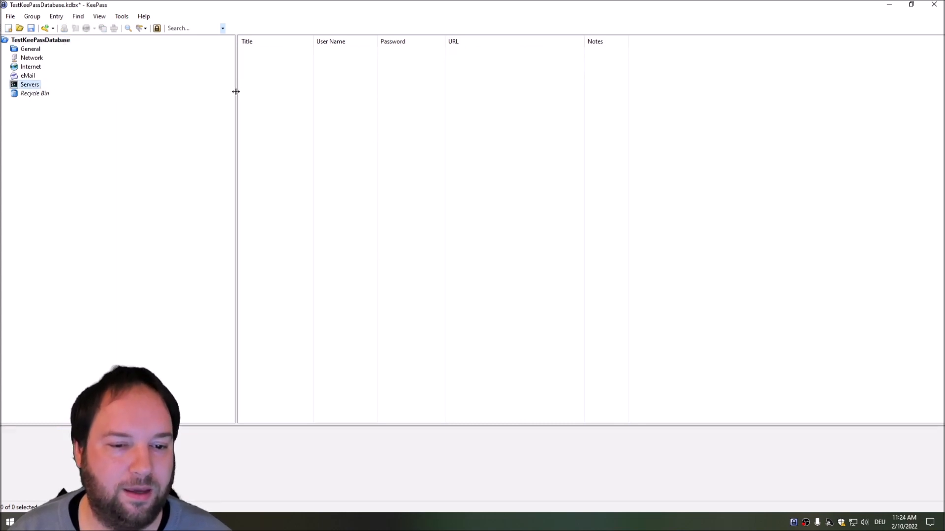
pyautogui.rightClick(293, 107)
pyautogui.click(345, 162)
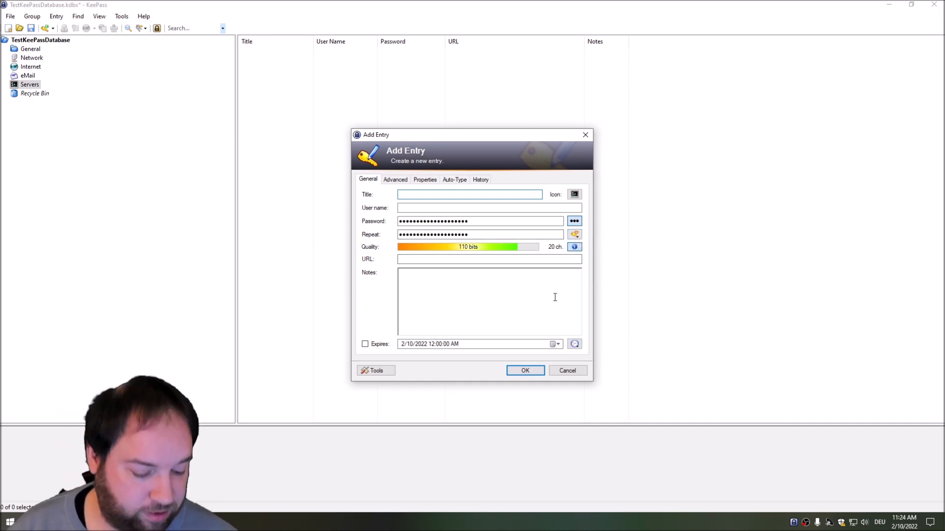
pyautogui.write('Webserver - Company A')
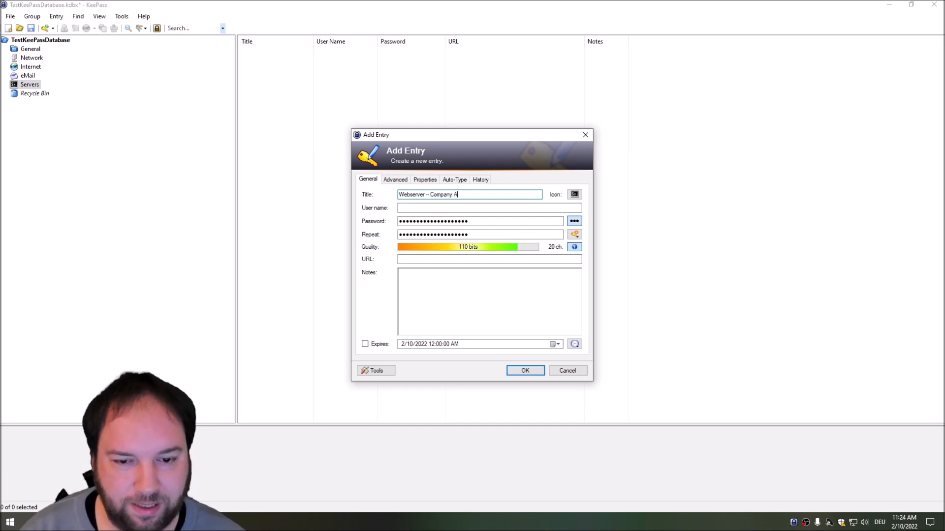
pyautogui.press('Tab')
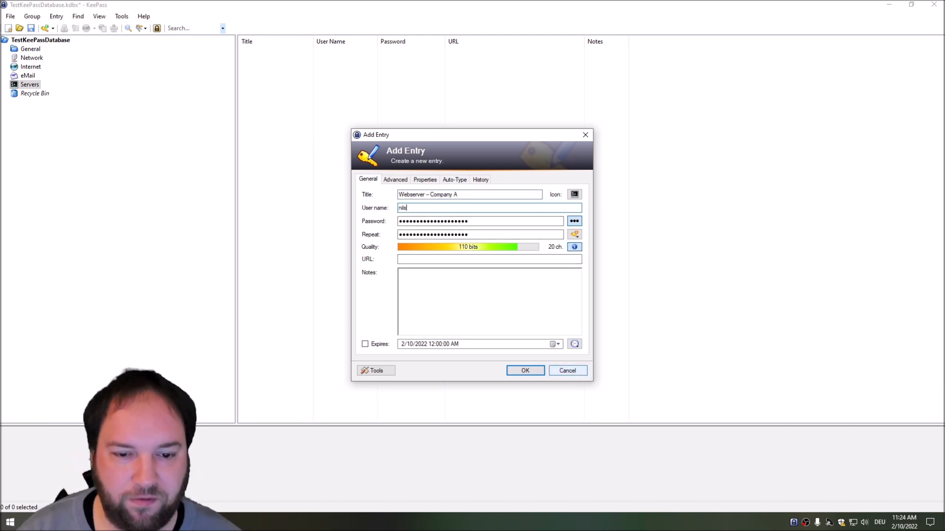
# Step: Reveal the generated 20-character password in plain text
pyautogui.click(462, 222)
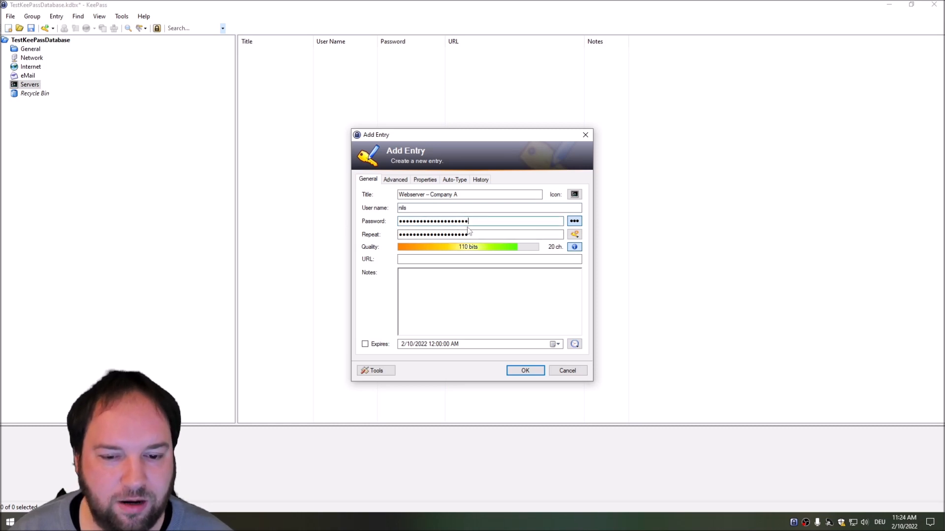
pyautogui.click(573, 222)
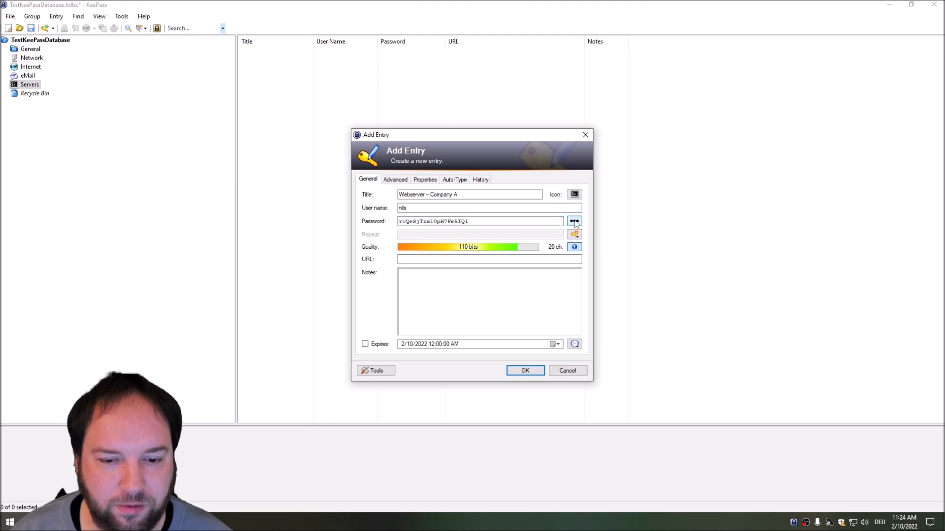
pyautogui.moveTo(399, 222); pyautogui.dragTo(483, 225)
pyautogui.click(486, 224)
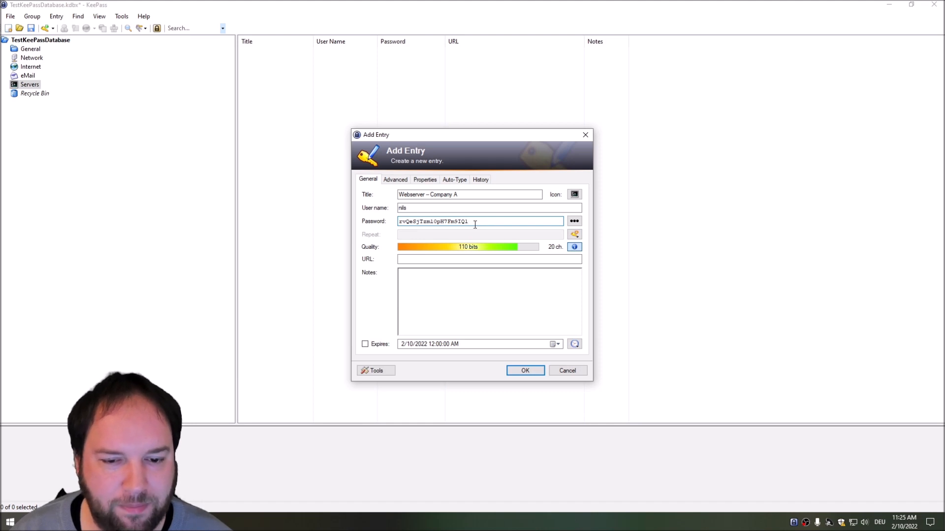
pyautogui.click(575, 235)
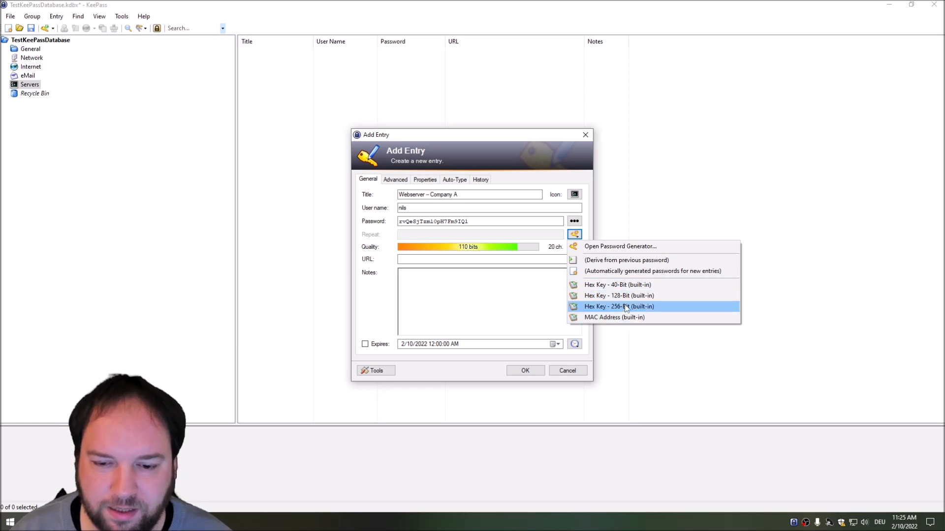
# Step: Enable minus and special characters in the Password Generator and save them as a new profile
pyautogui.click(608, 247)
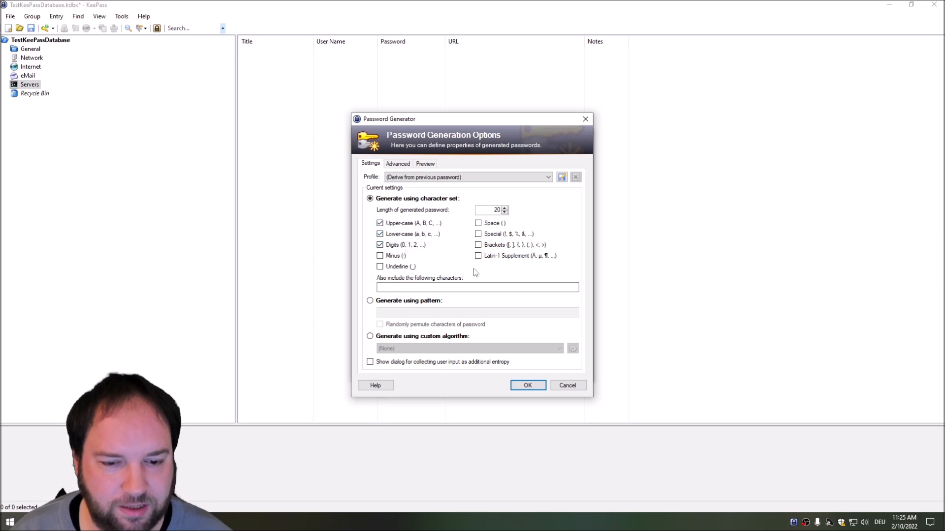
pyautogui.click(388, 256)
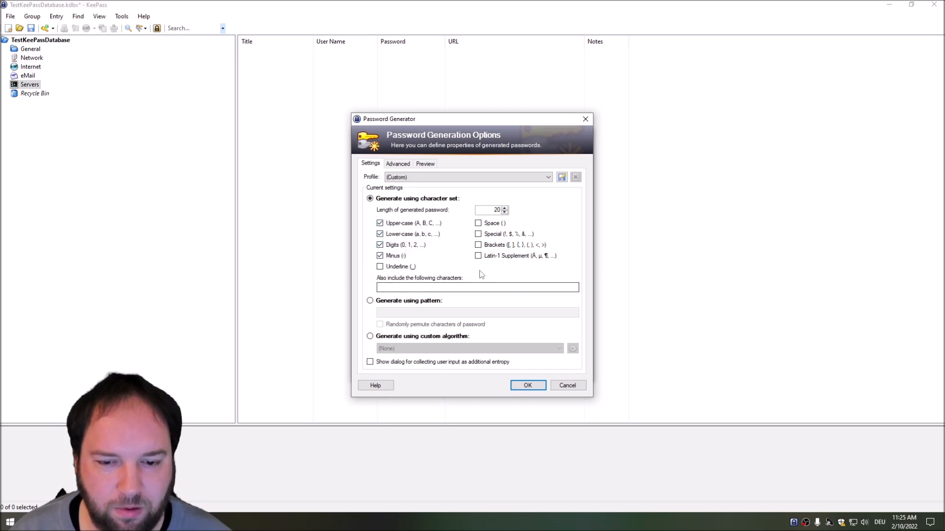
pyautogui.click(478, 234)
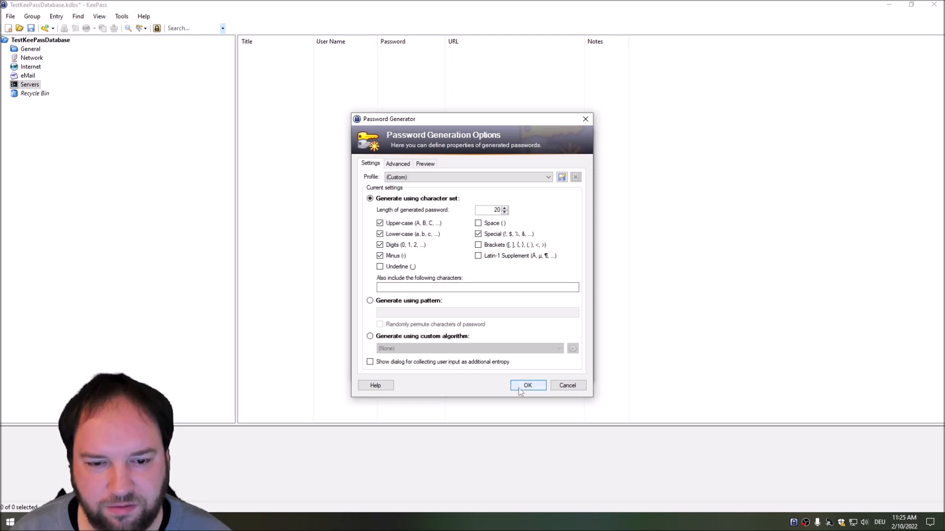
pyautogui.click(425, 164)
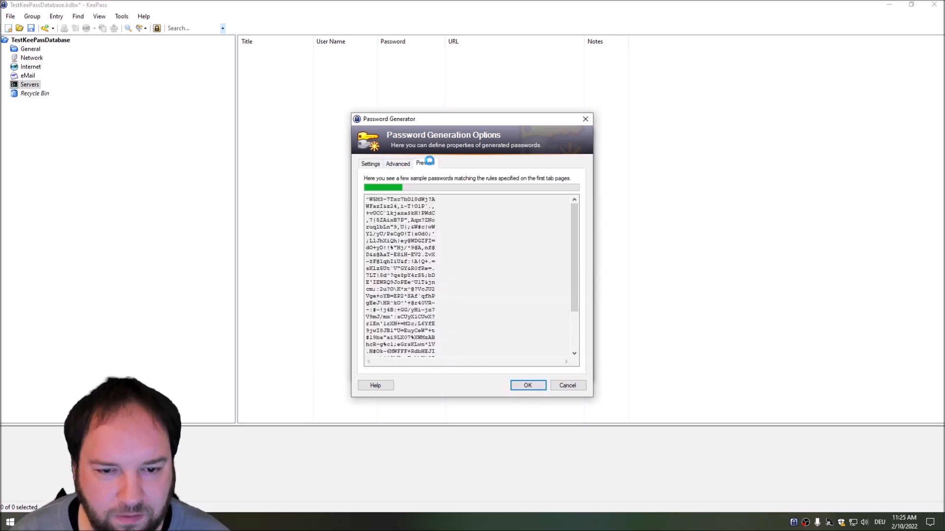
pyautogui.click(371, 164)
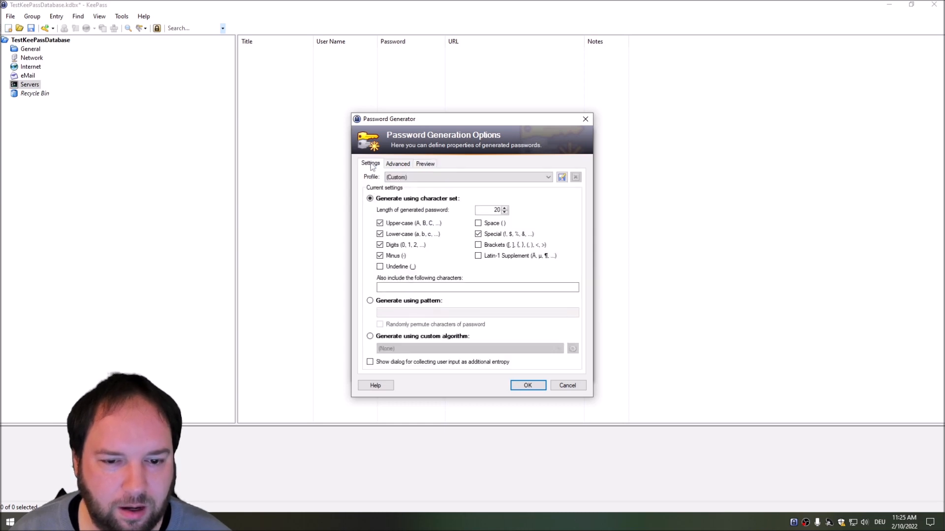
pyautogui.click(544, 178)
pyautogui.click(544, 178)
pyautogui.click(562, 177)
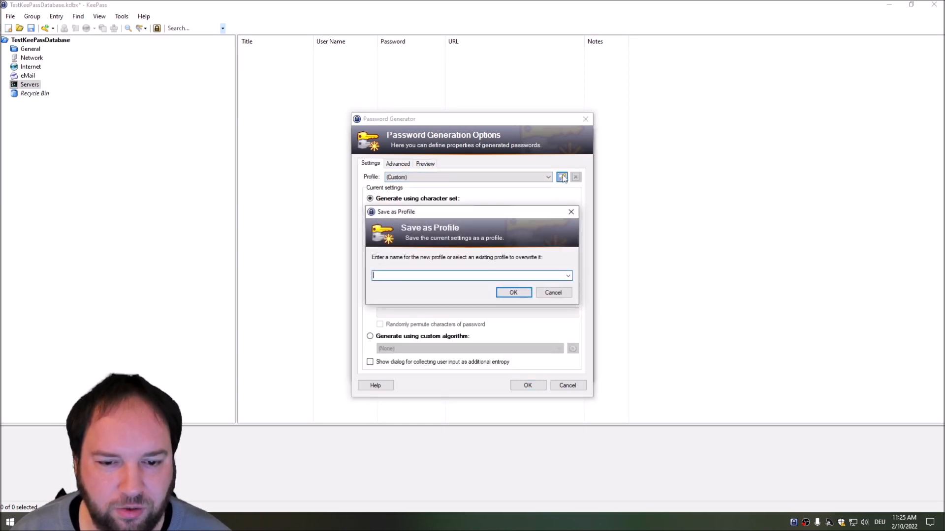
pyautogui.write('Nils Password Pr')
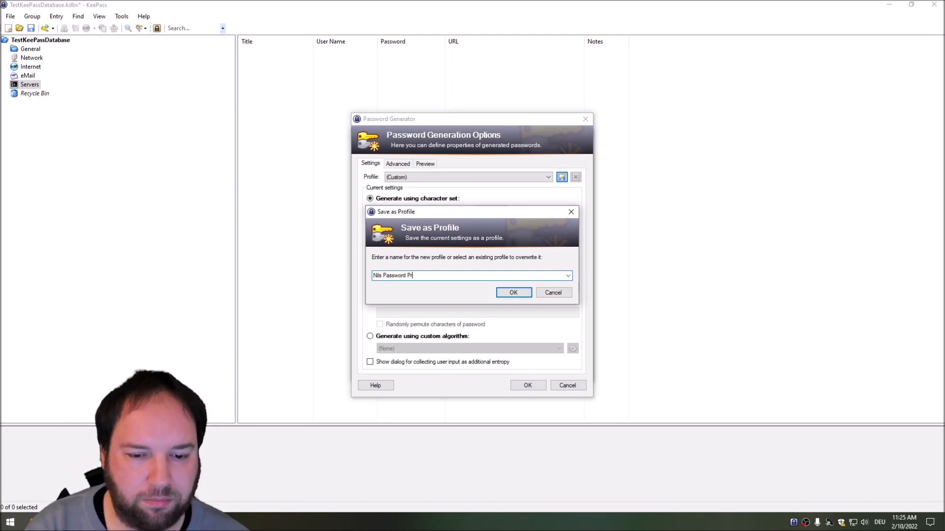
pyautogui.click(514, 292)
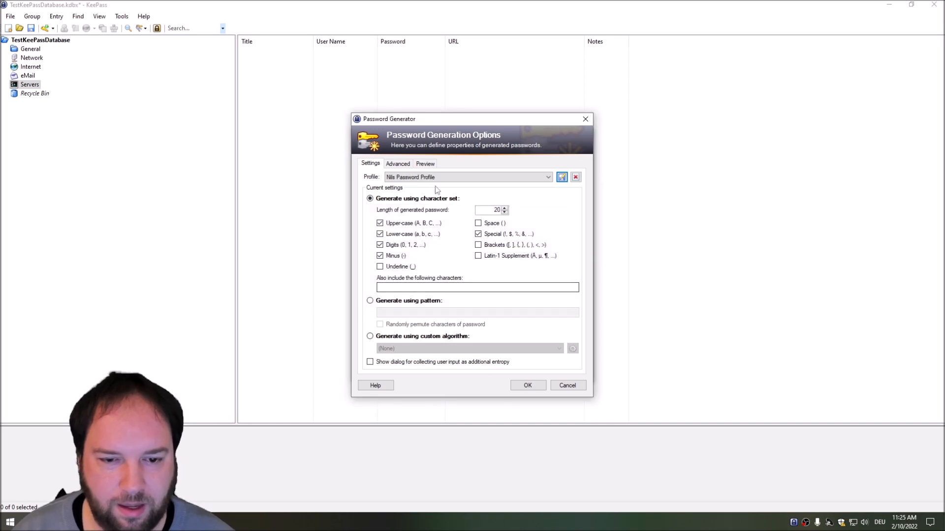
# Step: Preview sample passwords and increase the password length to 32
pyautogui.click(419, 165)
pyautogui.moveTo(454, 299); pyautogui.dragTo(349, 297)
pyautogui.click(494, 296)
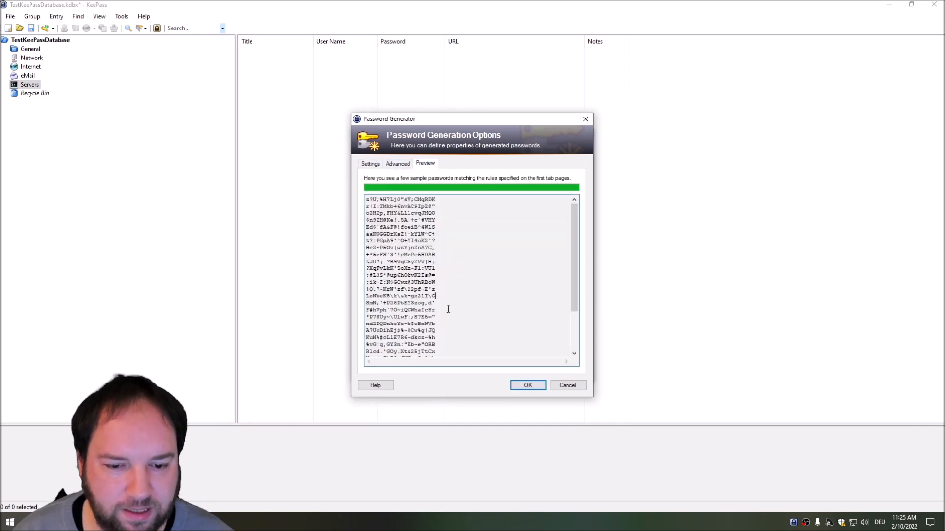
pyautogui.moveTo(445, 311); pyautogui.dragTo(365, 295)
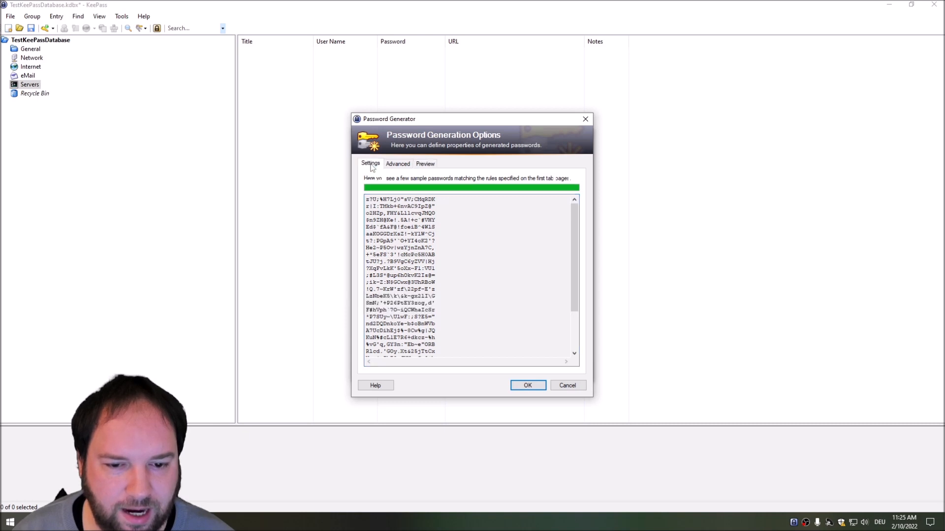
pyautogui.click(371, 165)
pyautogui.click(504, 208)
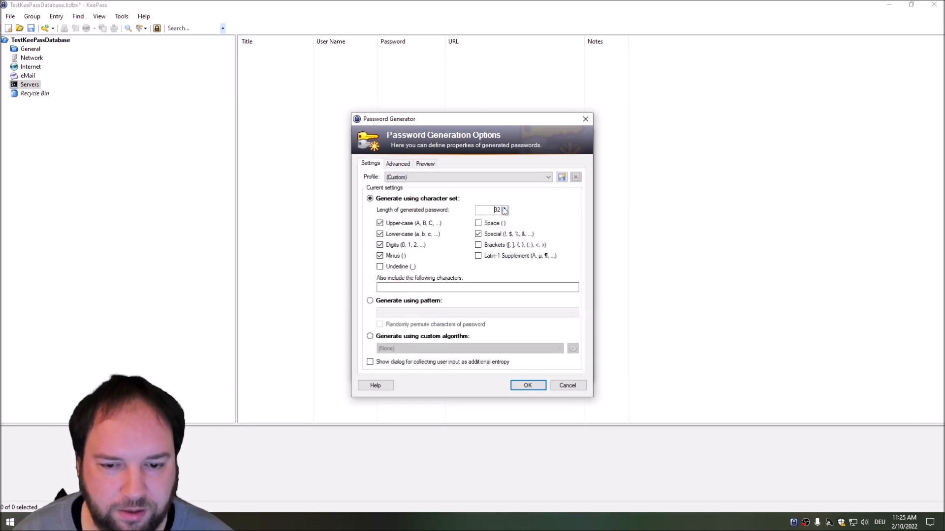
pyautogui.click(424, 164)
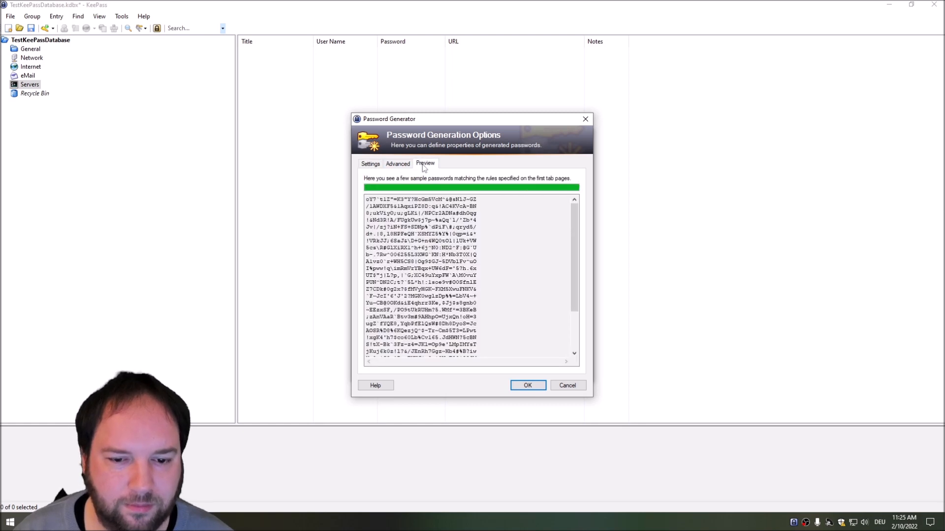
pyautogui.moveTo(481, 254)
pyautogui.mouseDown()
pyautogui.moveTo(364, 255)
pyautogui.moveTo(485, 254)
pyautogui.mouseUp()
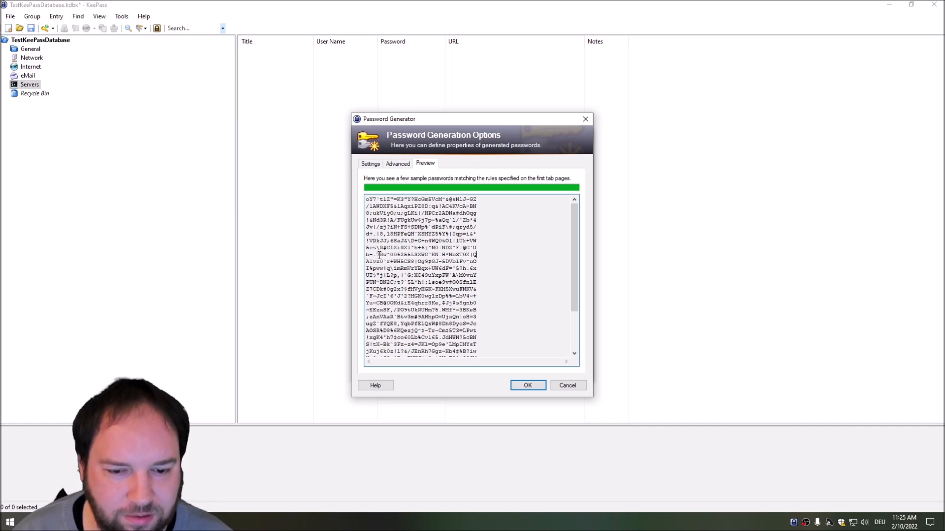
# Step: Toggle minus off and back on, then accept the generated 32-character password
pyautogui.click(396, 164)
pyautogui.click(373, 165)
pyautogui.click(380, 256)
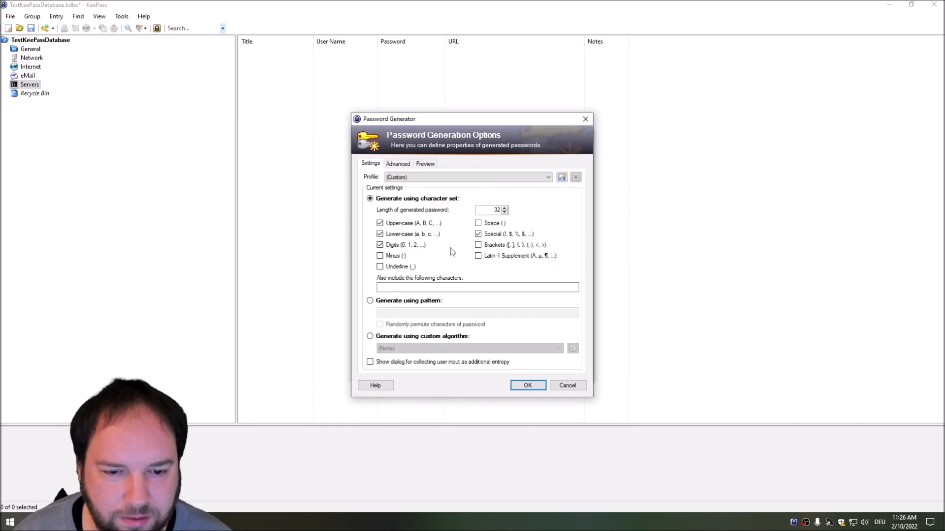
pyautogui.click(432, 164)
pyautogui.click(376, 164)
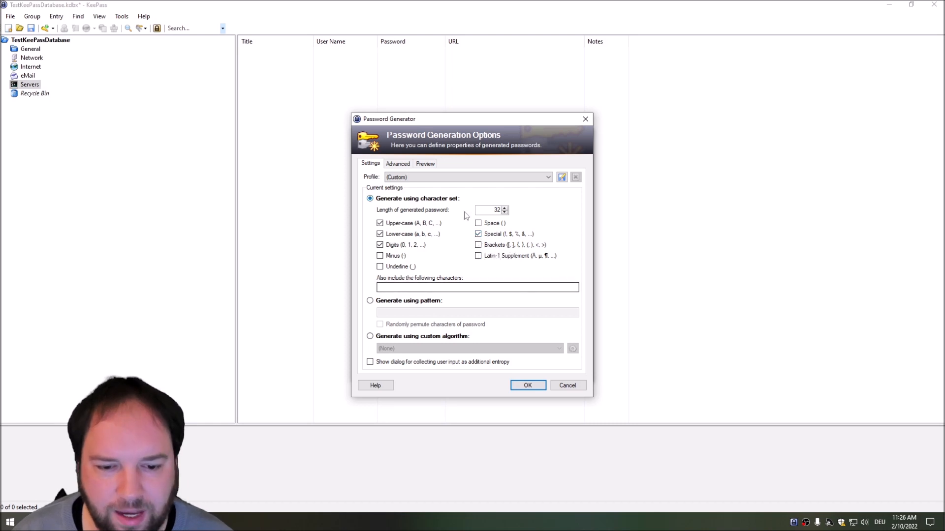
pyautogui.click(380, 256)
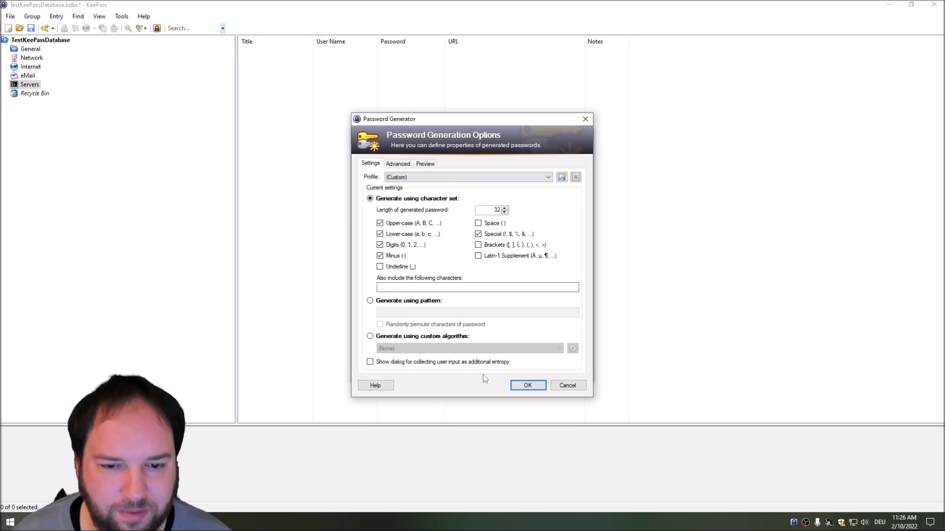
pyautogui.click(526, 386)
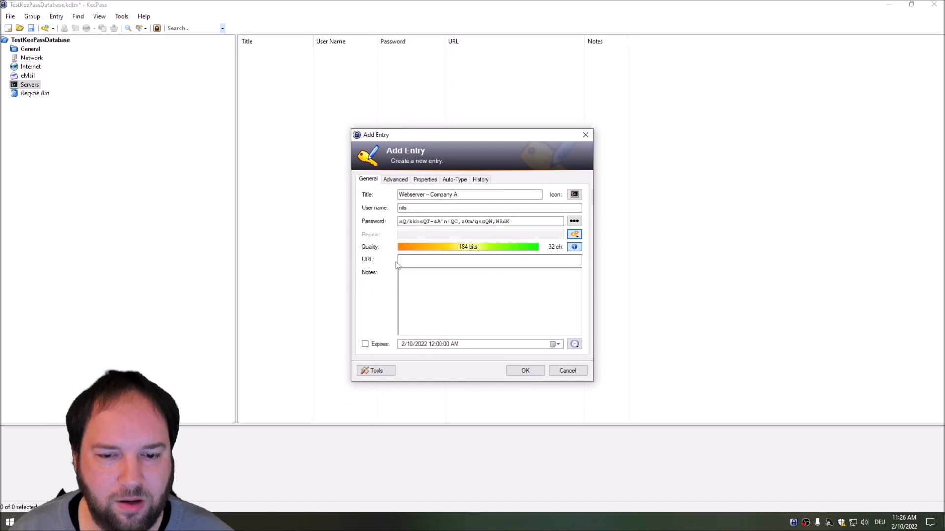
# Step: Add URL 192.168.100.125 and the note 'User for the webserver of company A', then save the entry
pyautogui.click(526, 222)
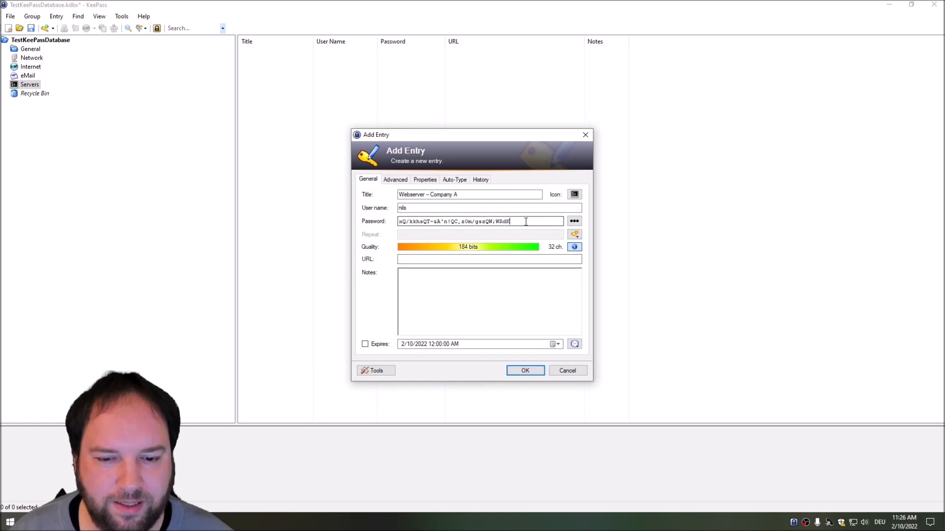
pyautogui.moveTo(526, 222); pyautogui.dragTo(396, 221)
pyautogui.click(575, 223)
pyautogui.click(574, 222)
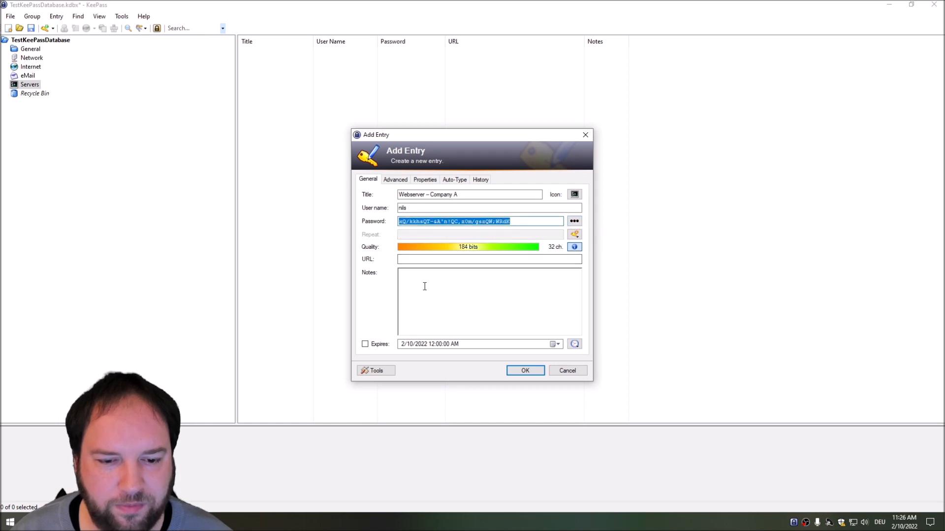
pyautogui.click(411, 259)
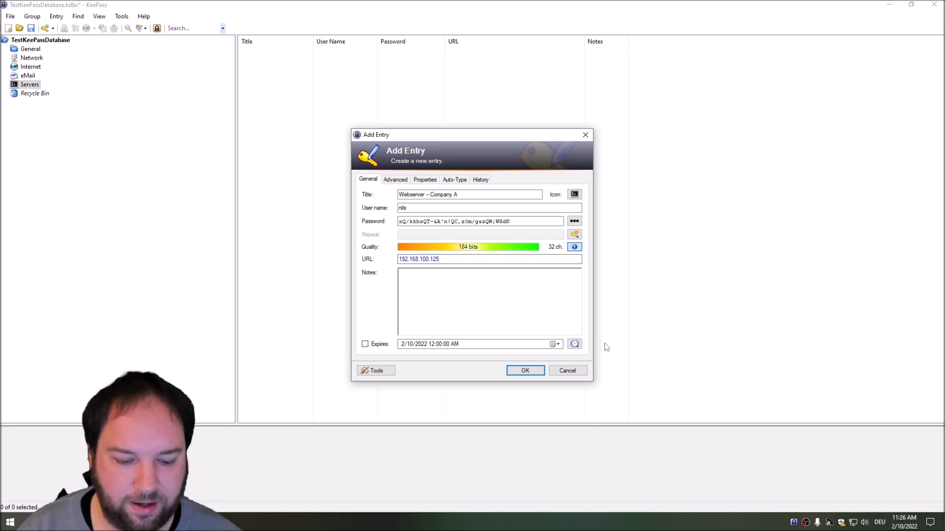
pyautogui.write('Us')
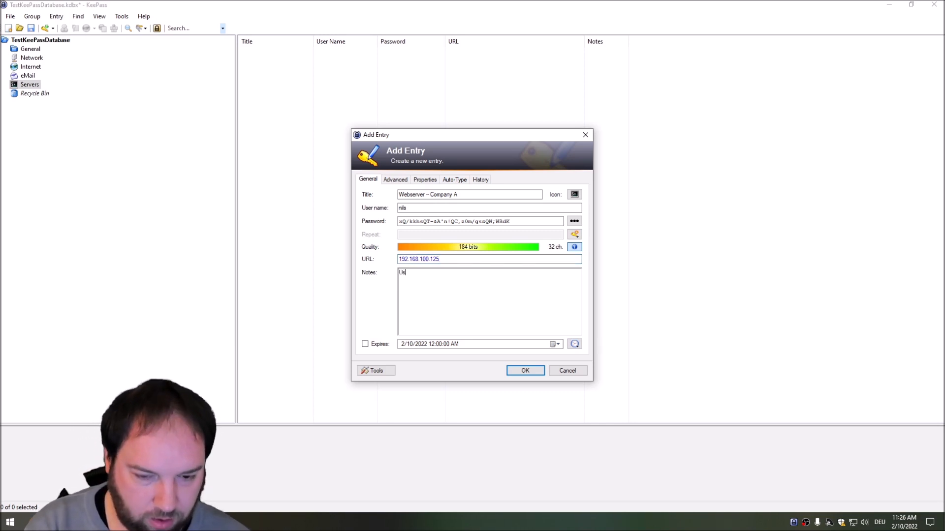
pyautogui.write('er for the web')
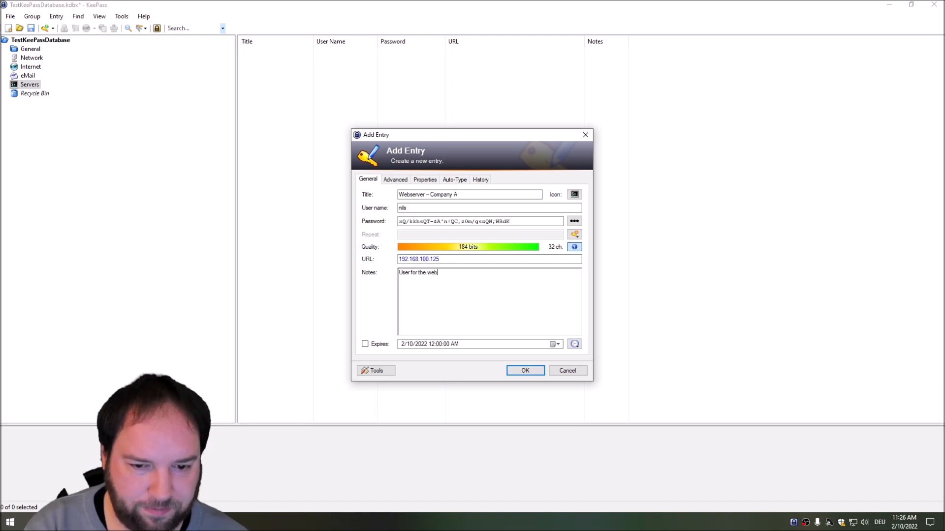
pyautogui.write('server of company A')
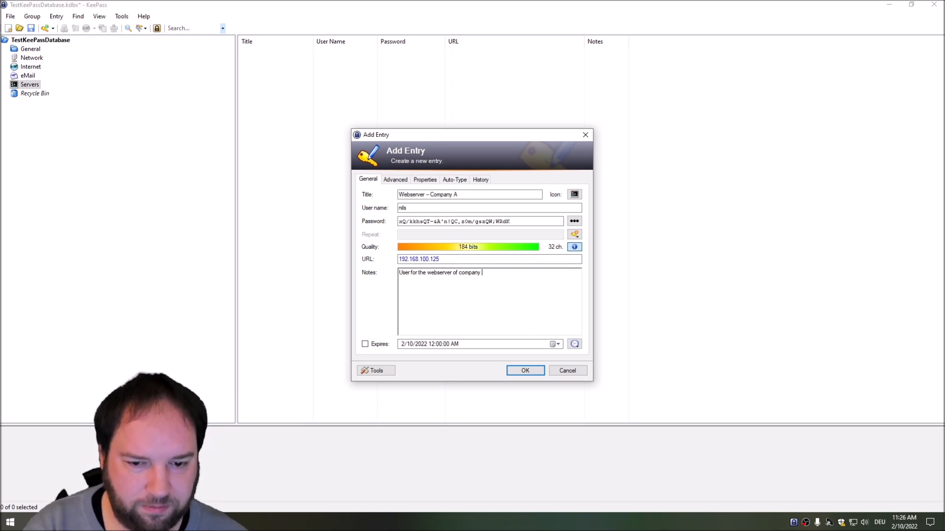
pyautogui.click(525, 370)
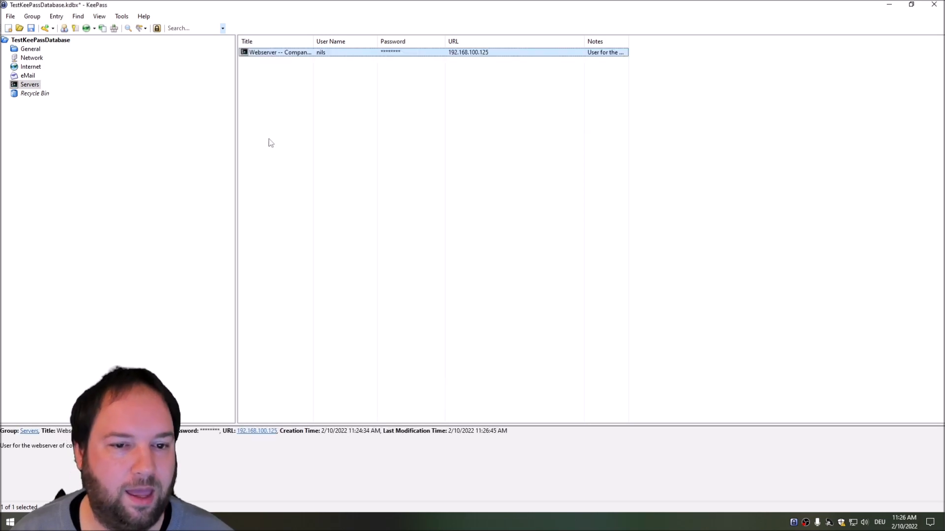
# Step: Widen the Title column, narrow User Name, save the database, and show the root group's sample entries
pyautogui.moveTo(313, 44); pyautogui.dragTo(340, 43)
pyautogui.moveTo(404, 43); pyautogui.dragTo(388, 42)
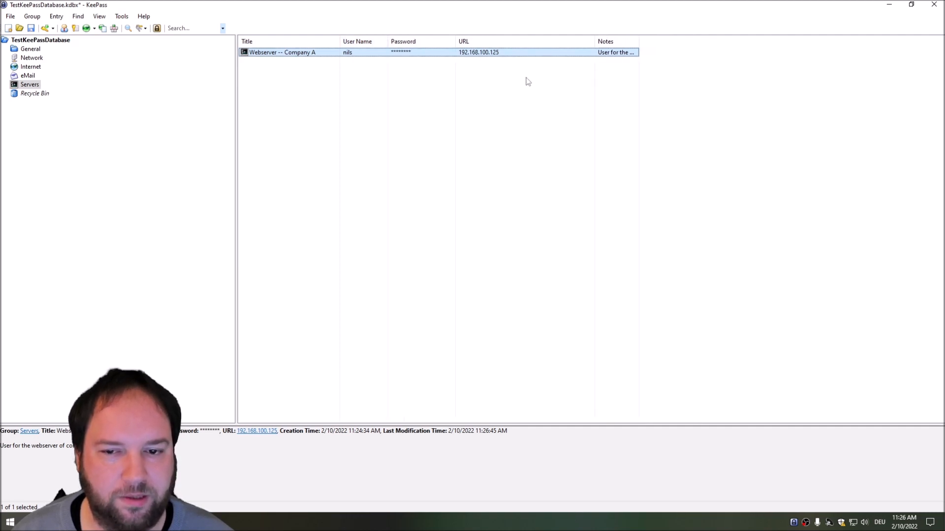
pyautogui.hotkey('ctrl', 's')
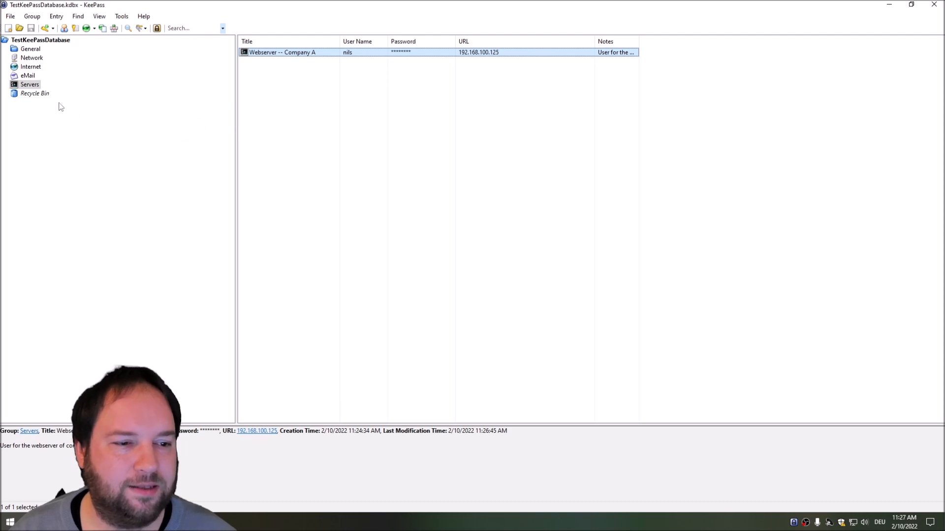
pyautogui.click(40, 41)
pyautogui.click(367, 185)
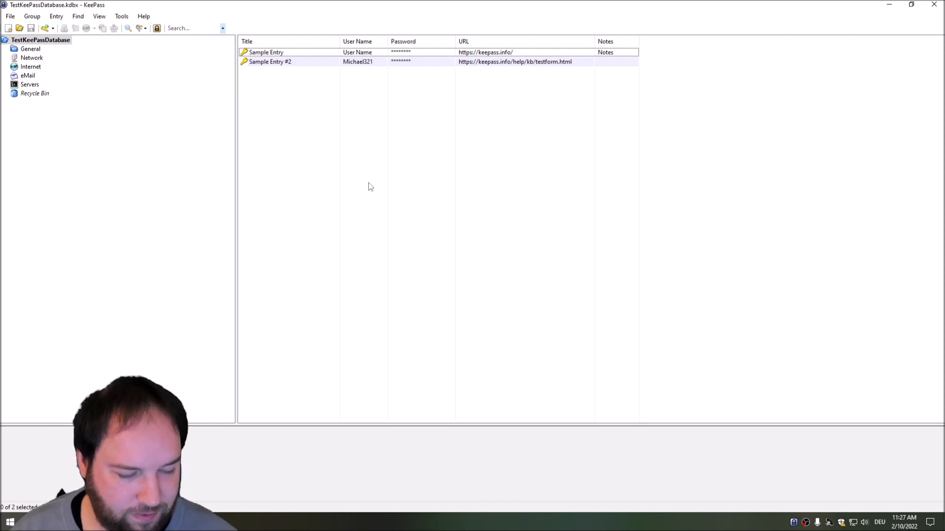
# Step: Search entries for 'webserver' and double-click the found entry's User Name to copy it
pyautogui.hotkey('ctrl', 'f')
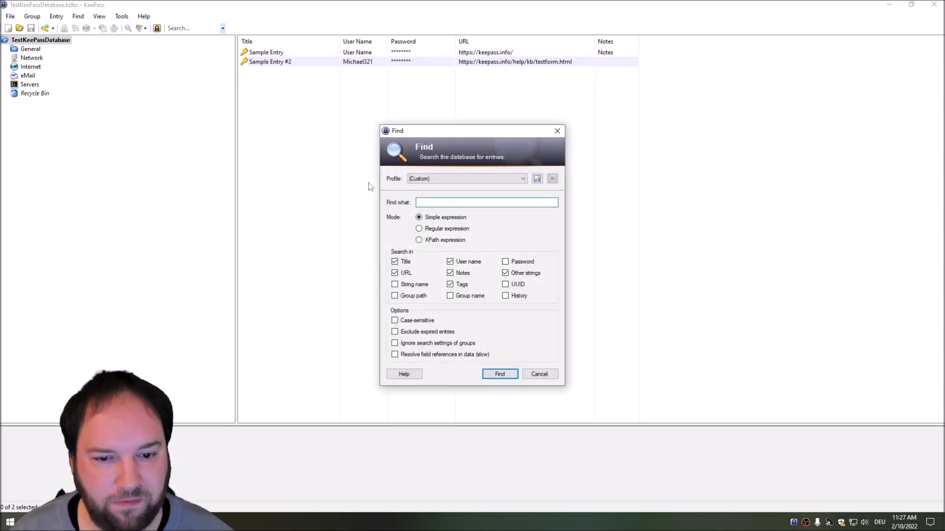
pyautogui.write('webserver')
pyautogui.press('Return')
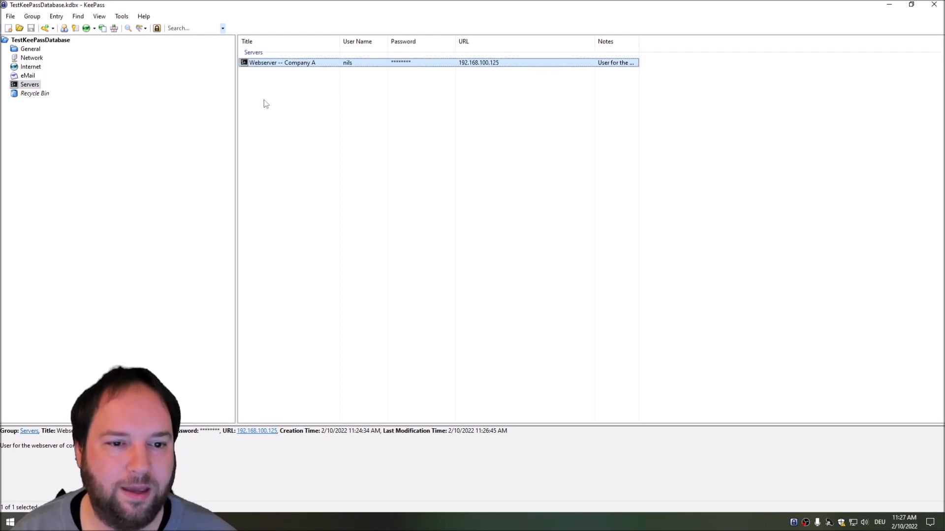
pyautogui.doubleClick(346, 66)
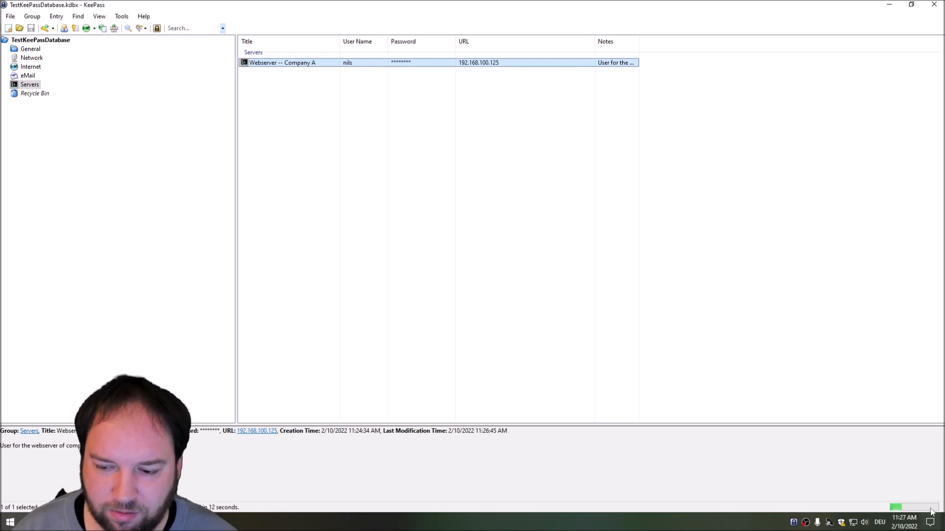
pyautogui.press('super')
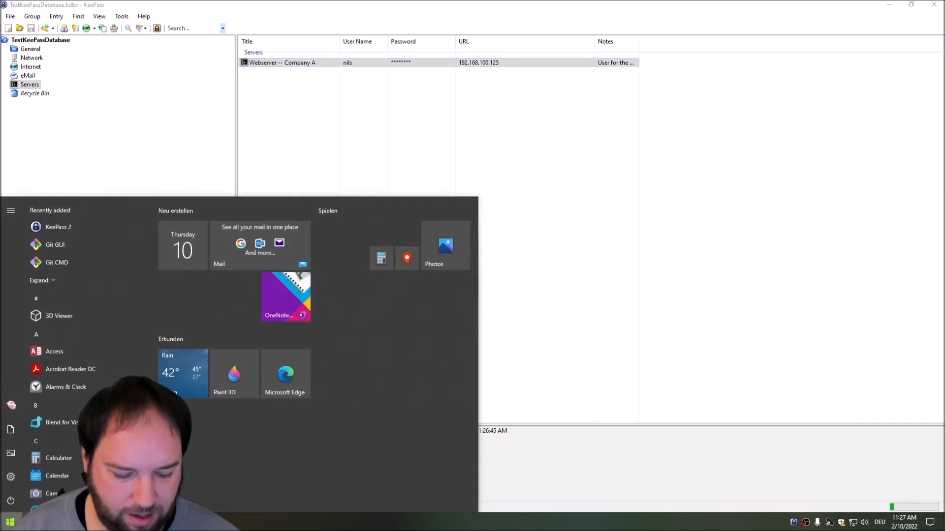
pyautogui.write('notepad')
pyautogui.press('Return')
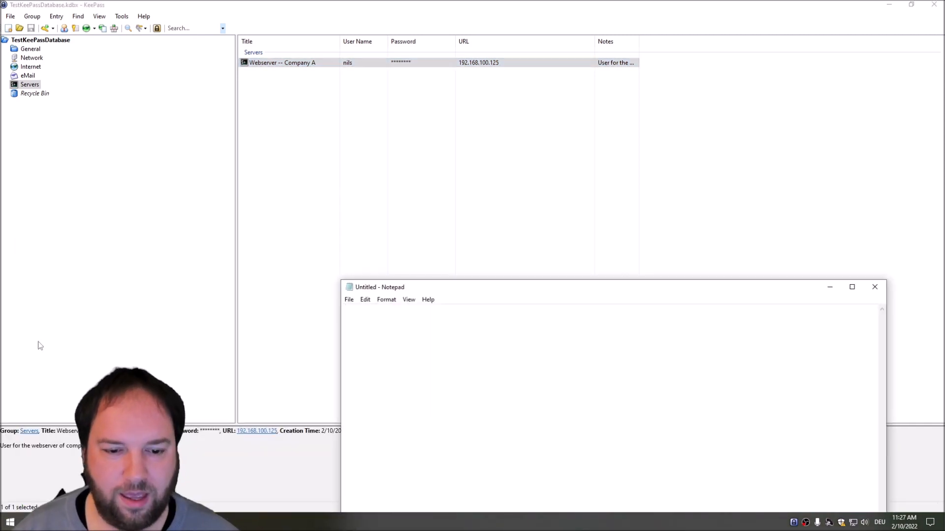
pyautogui.moveTo(422, 292); pyautogui.dragTo(358, 128)
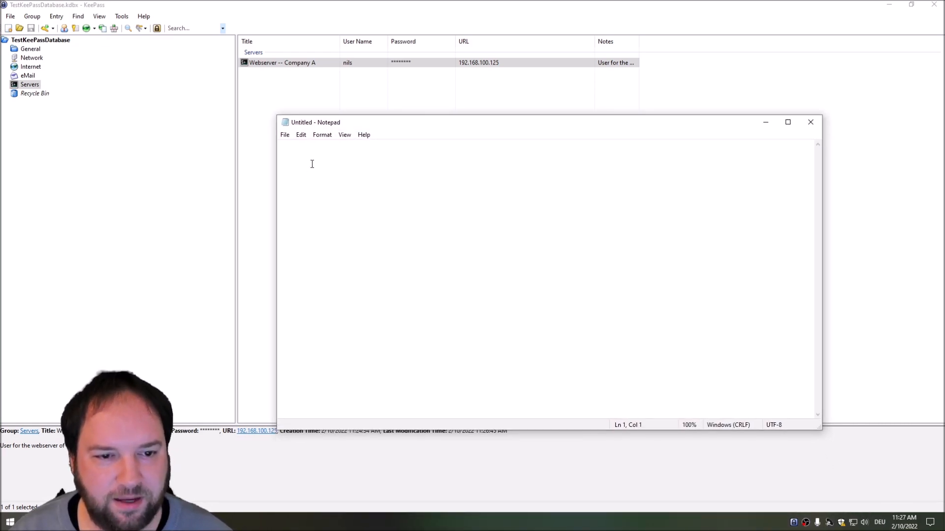
pyautogui.click(297, 3)
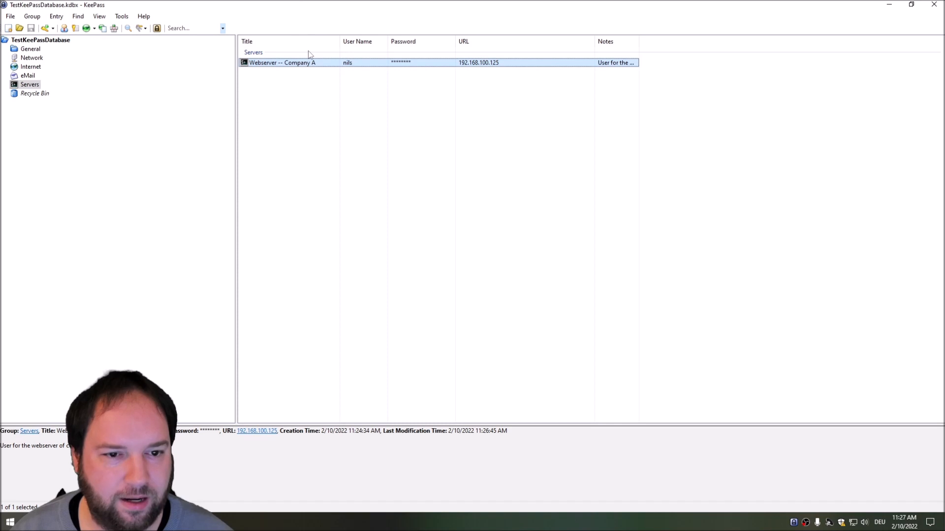
pyautogui.doubleClick(348, 63)
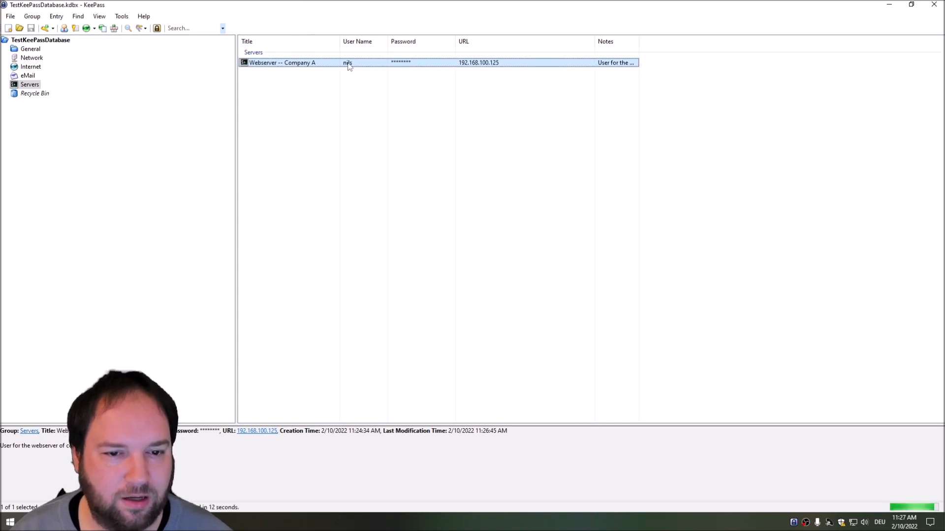
pyautogui.hotkey('alt', 'Tab')
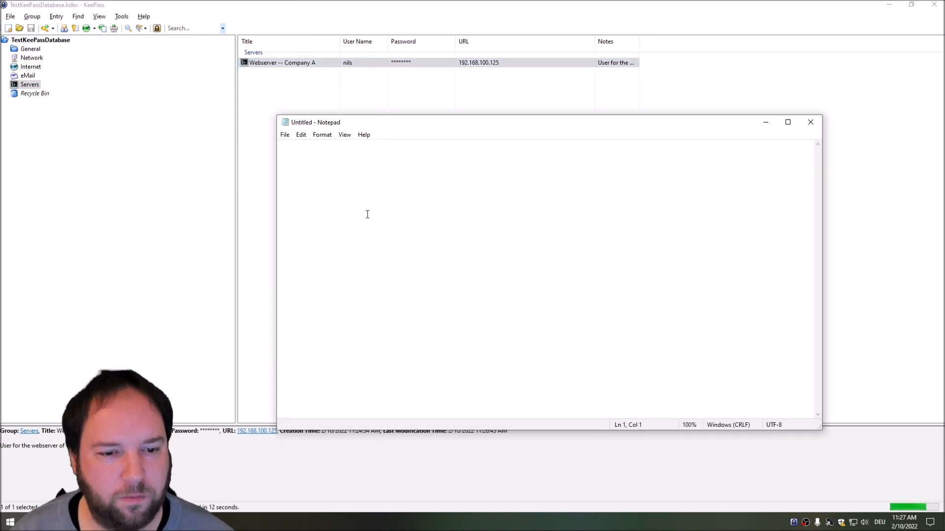
pyautogui.write('nils')
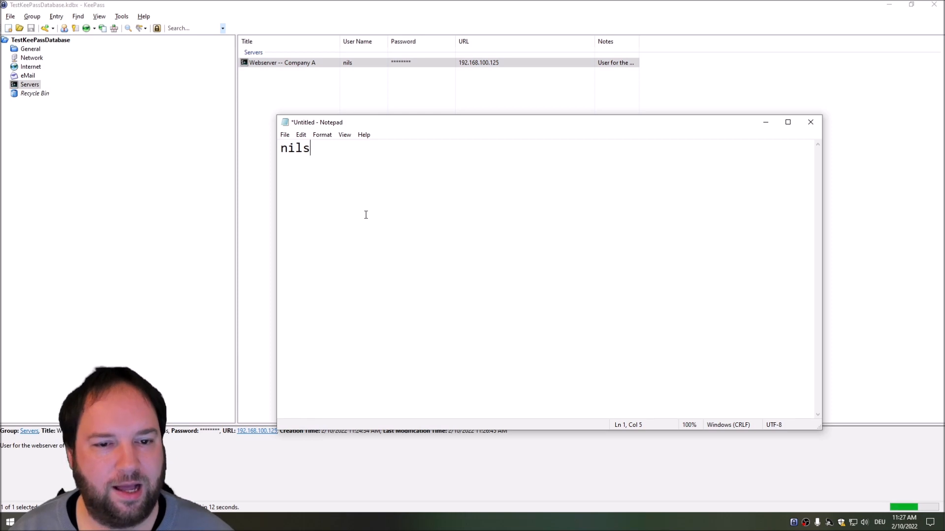
pyautogui.click(468, 4)
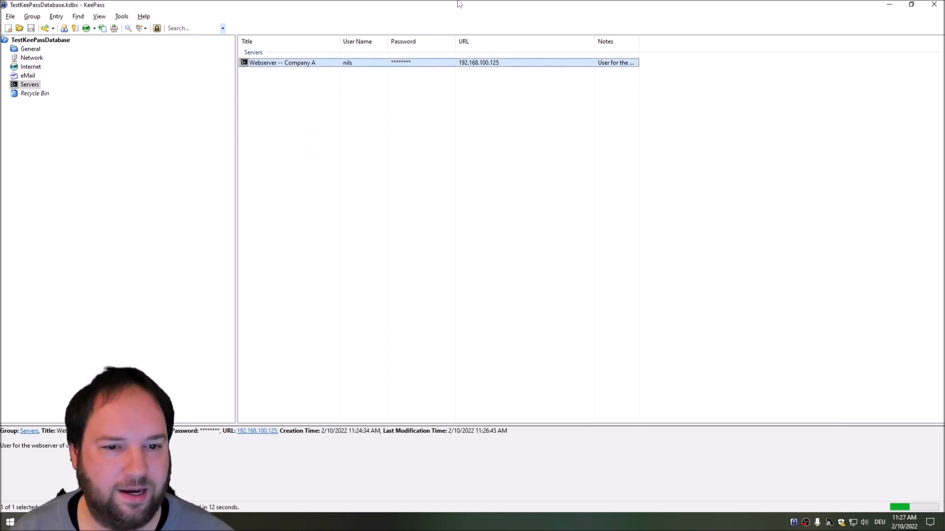
pyautogui.doubleClick(400, 63)
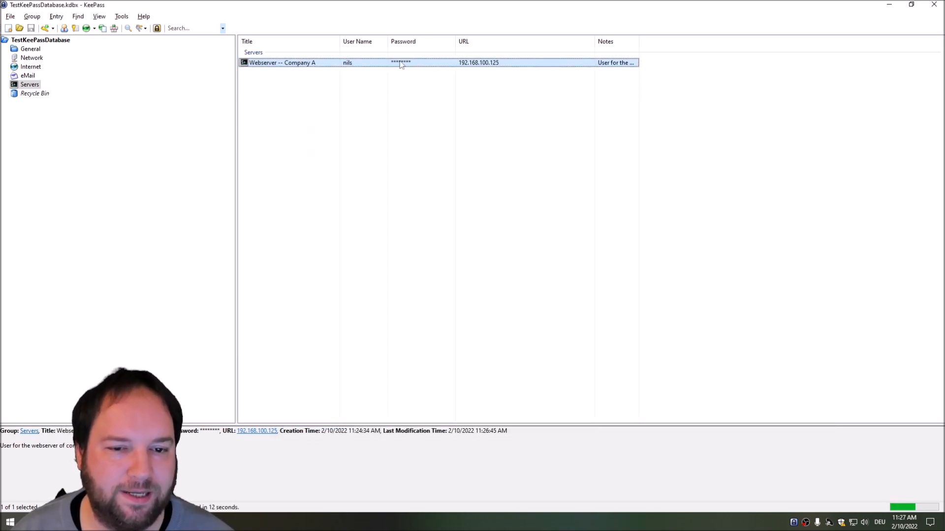
pyautogui.hotkey('alt', 'Tab')
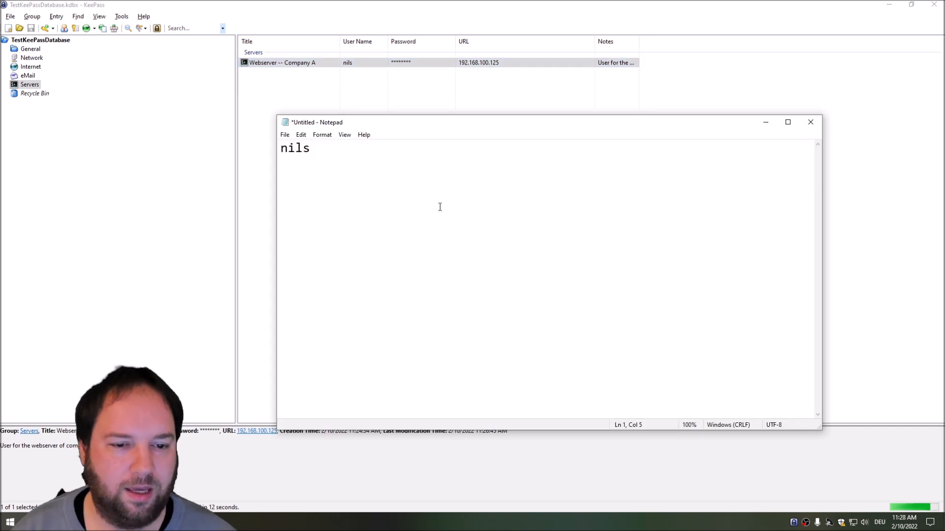
pyautogui.press('Return')
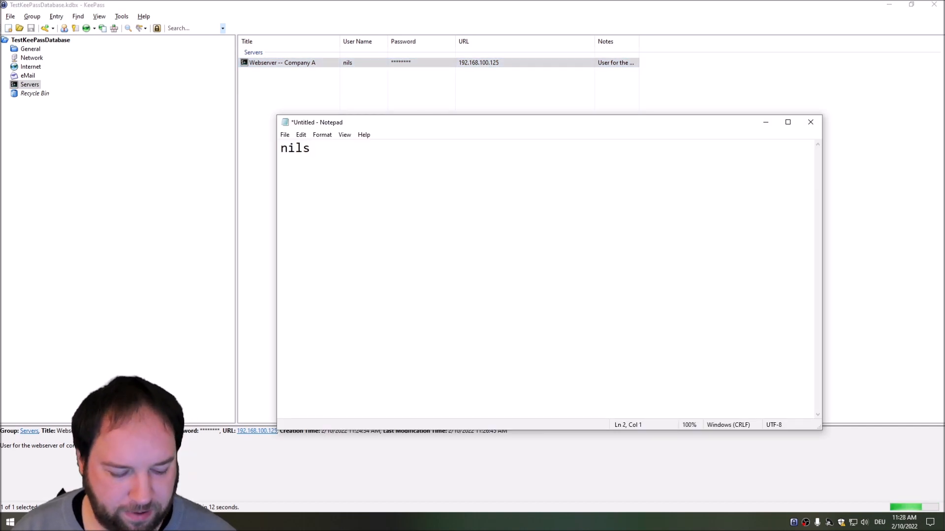
pyautogui.hotkey('ctrl', 'v')
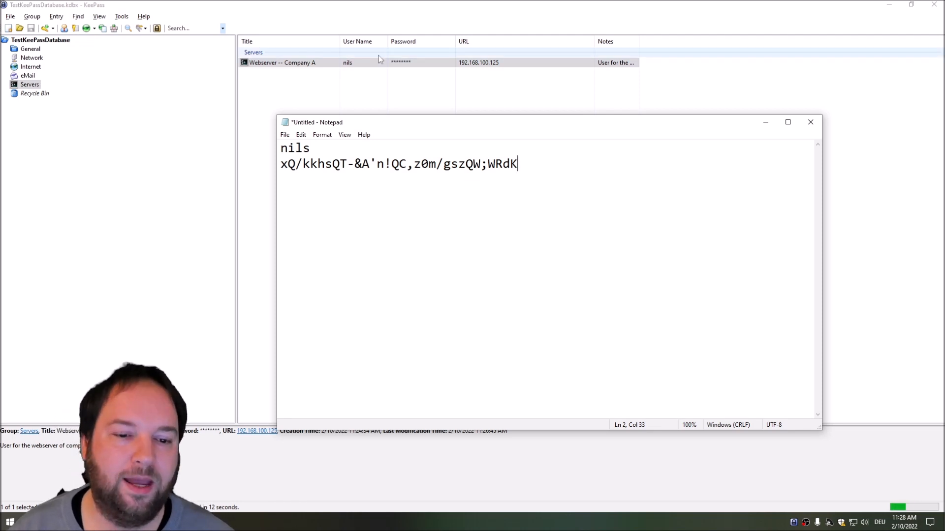
pyautogui.moveTo(565, 174); pyautogui.dragTo(239, 161)
pyautogui.click(424, 188)
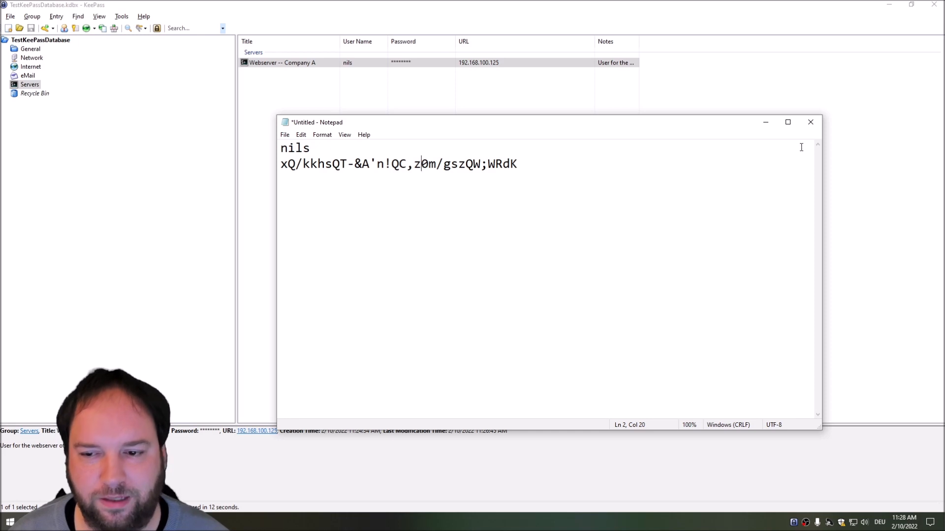
pyautogui.click(810, 122)
pyautogui.click(484, 261)
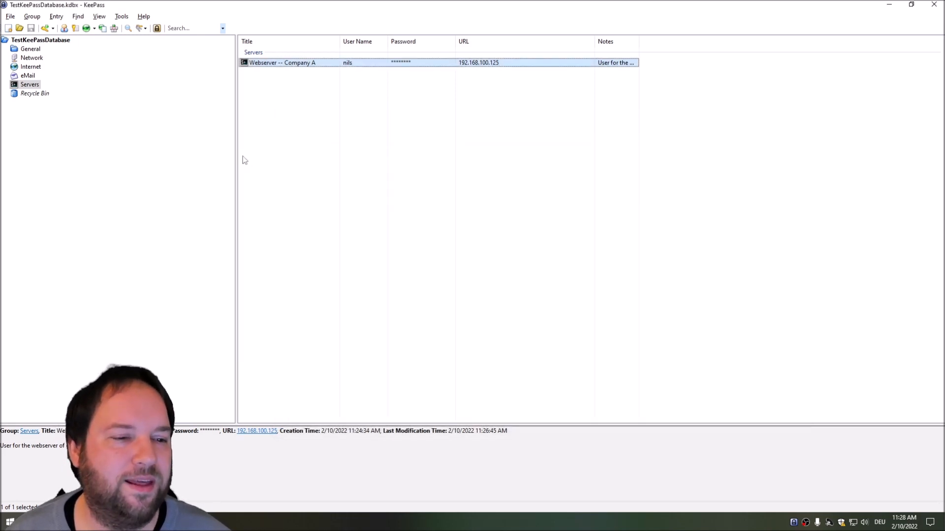
# Step: Start a new entry in the eMail group, abandoning the one begun in Internet
pyautogui.click(29, 69)
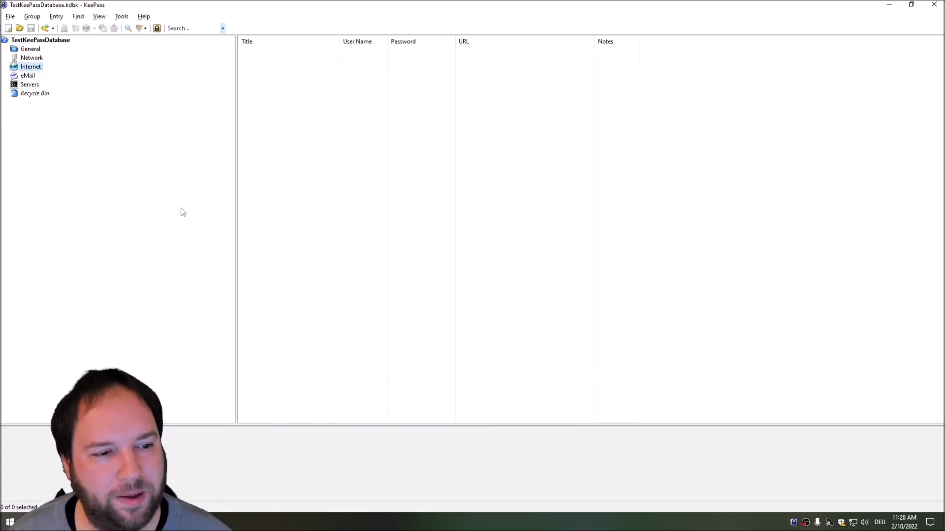
pyautogui.rightClick(280, 81)
pyautogui.click(310, 135)
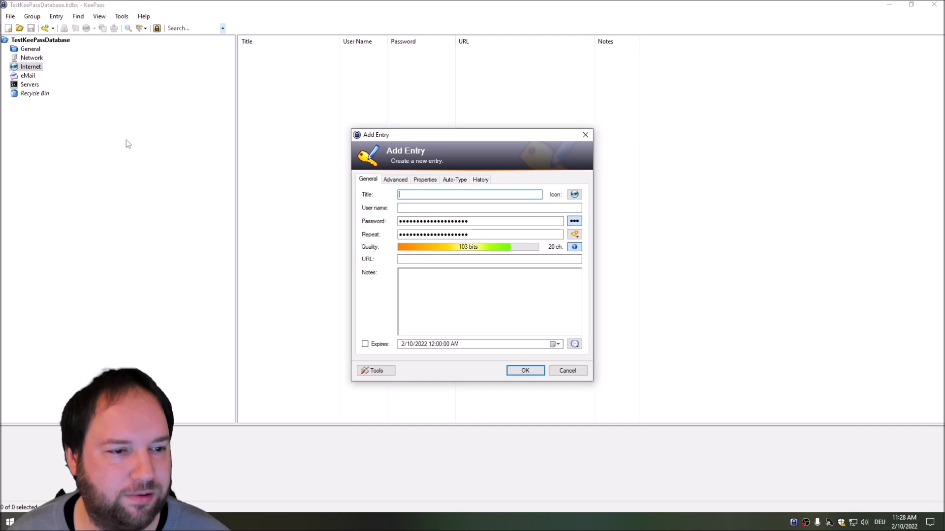
pyautogui.press('Escape')
pyautogui.click(28, 76)
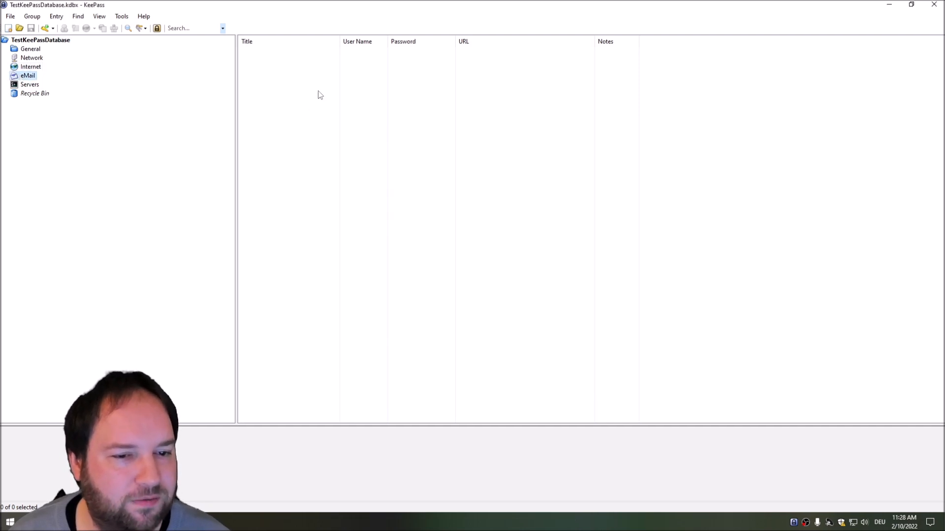
pyautogui.rightClick(277, 80)
pyautogui.click(311, 135)
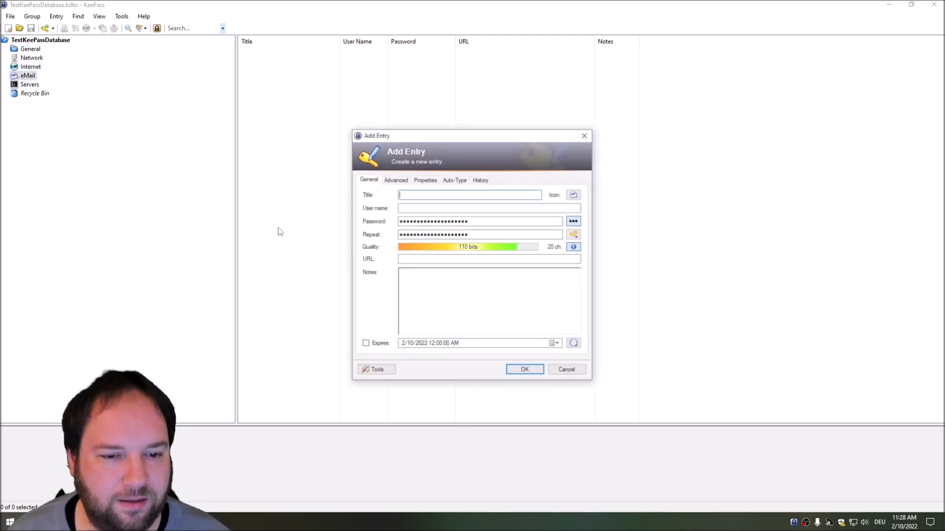
# Step: Enter title and user name, generate a custom-profile password, add the mail-server URL, and save
pyautogui.write('nils')
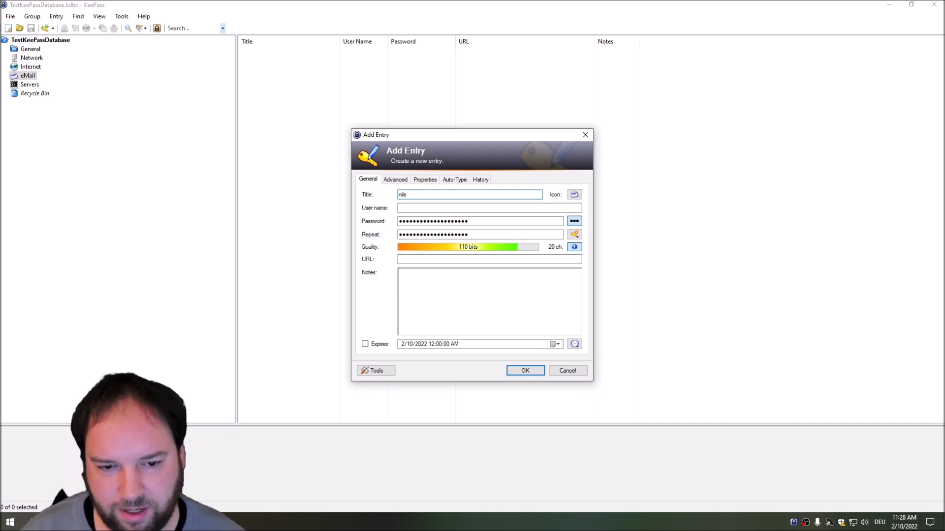
pyautogui.press('Tab')
pyautogui.press('Tab')
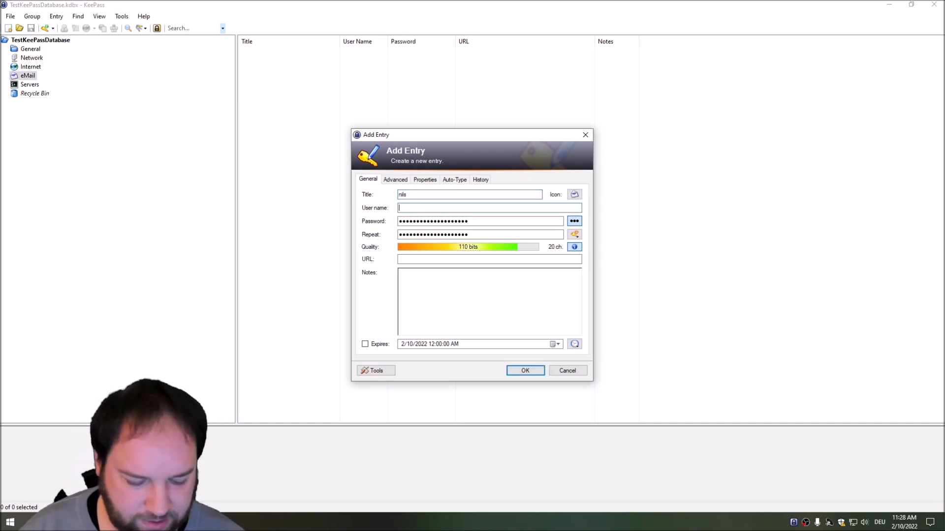
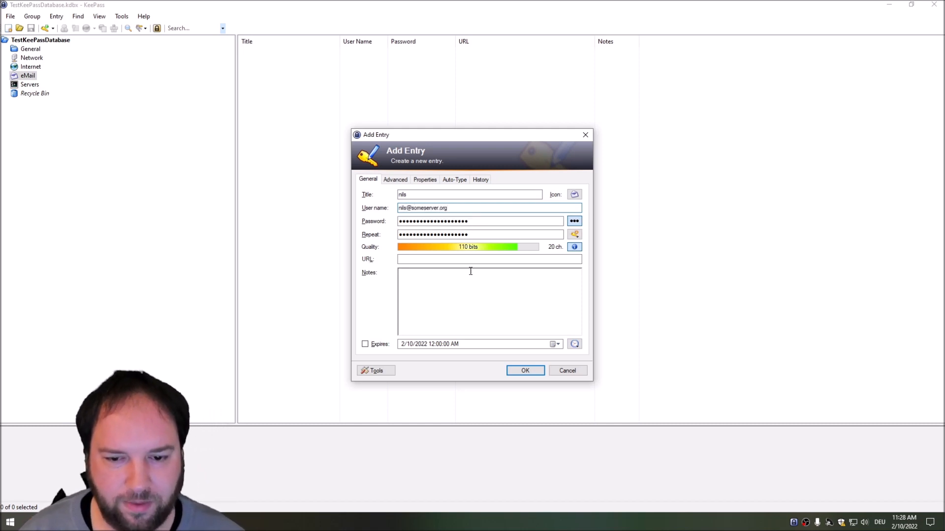
pyautogui.click(574, 221)
pyautogui.click(575, 234)
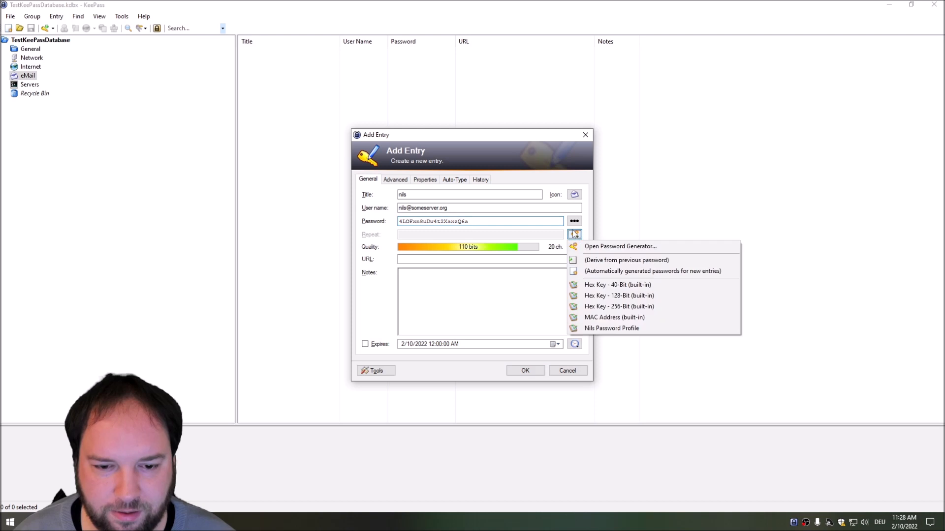
pyautogui.click(624, 329)
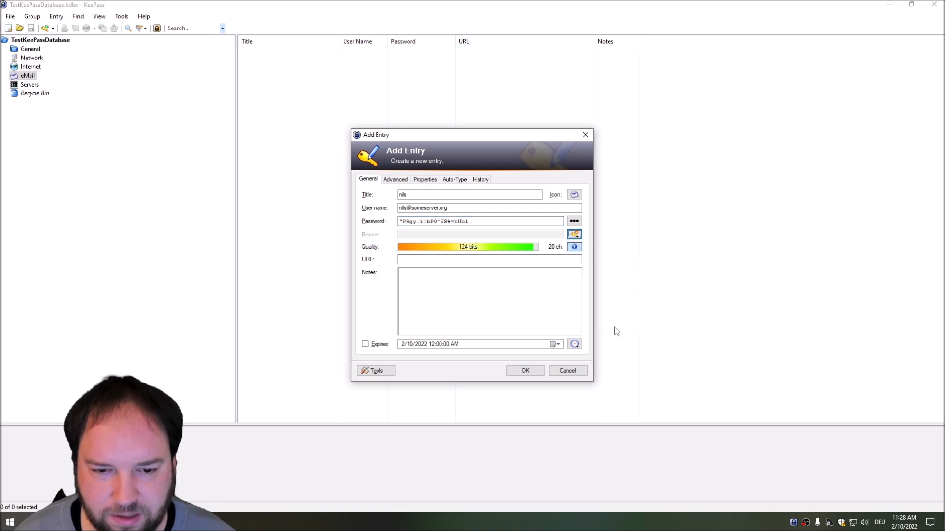
pyautogui.click(466, 258)
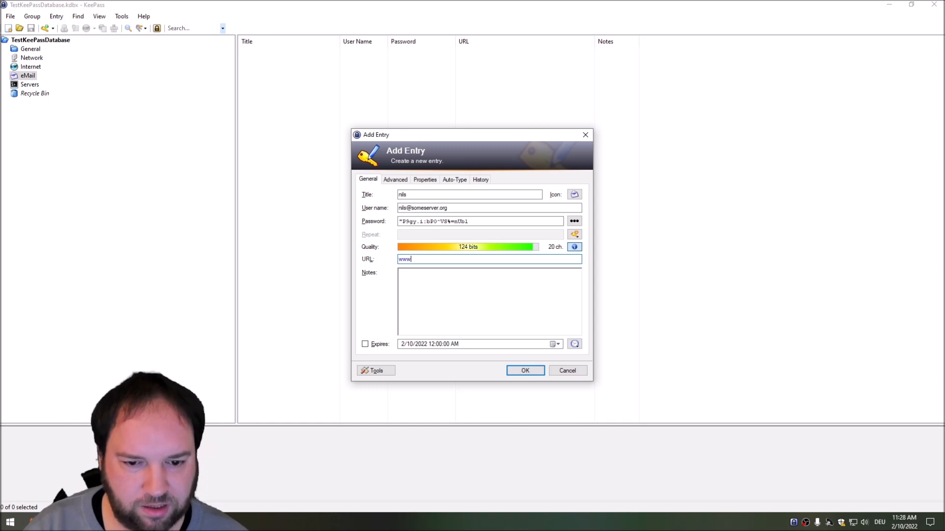
pyautogui.write('www.nilsmailserver.org')
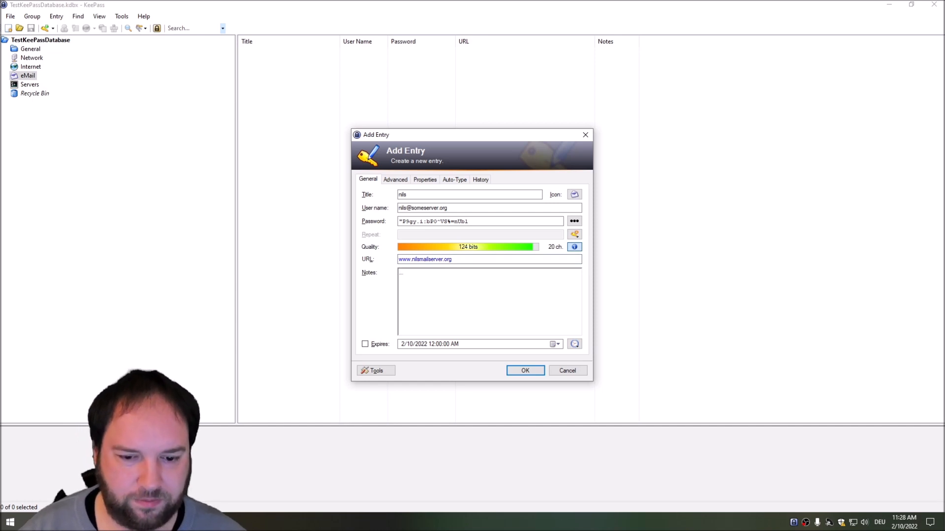
pyautogui.click(525, 372)
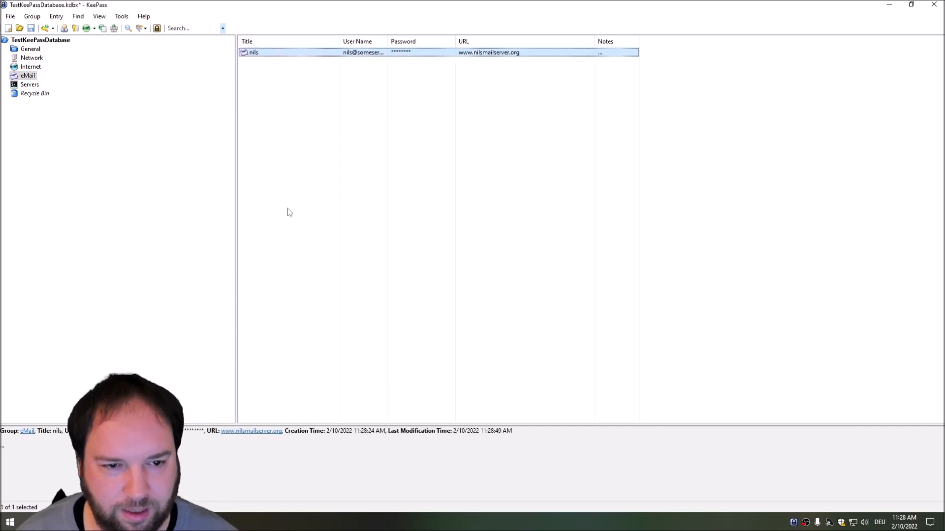
# Step: Start another eMail entry, open its Advanced tab's Attach options, then show the desktop
pyautogui.rightClick(252, 54)
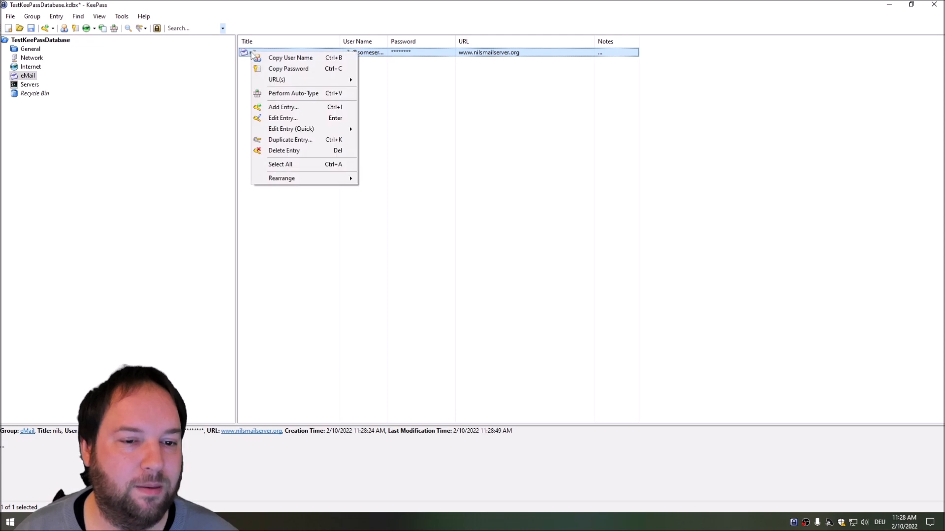
pyautogui.click(283, 106)
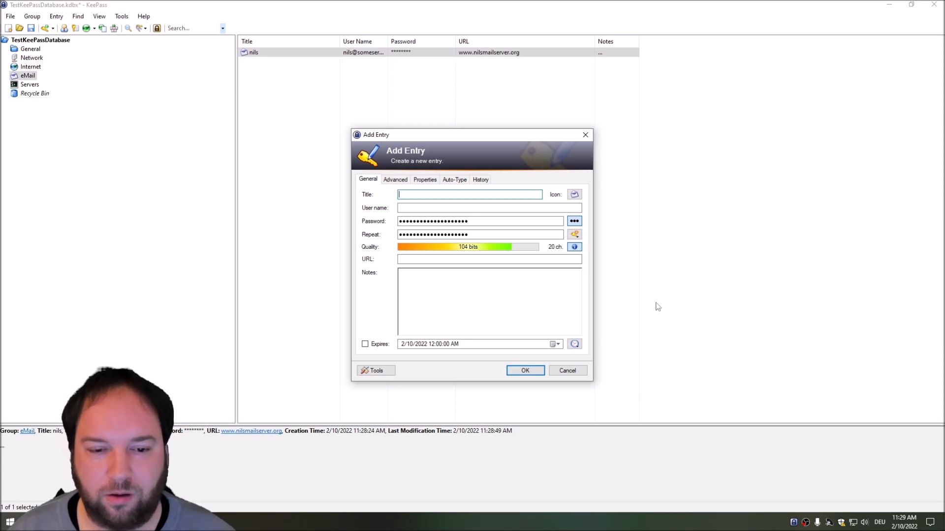
pyautogui.click(394, 180)
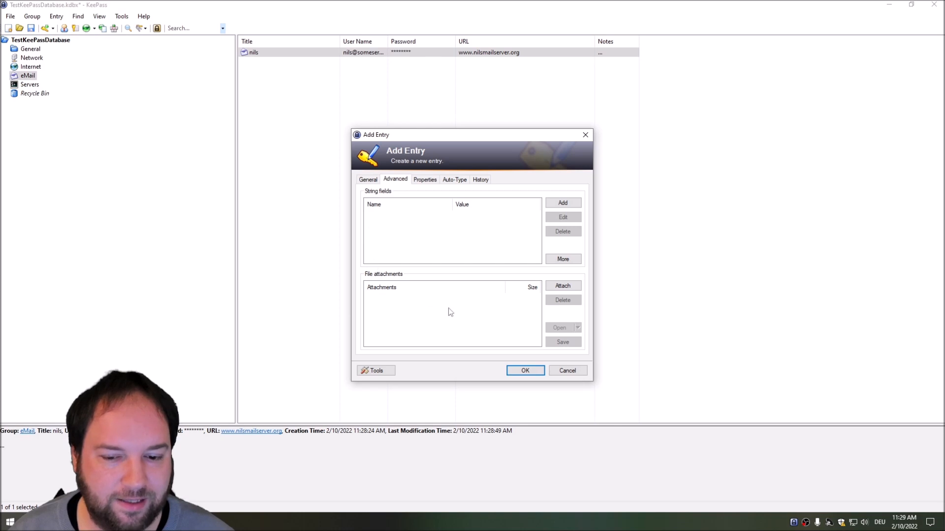
pyautogui.click(564, 288)
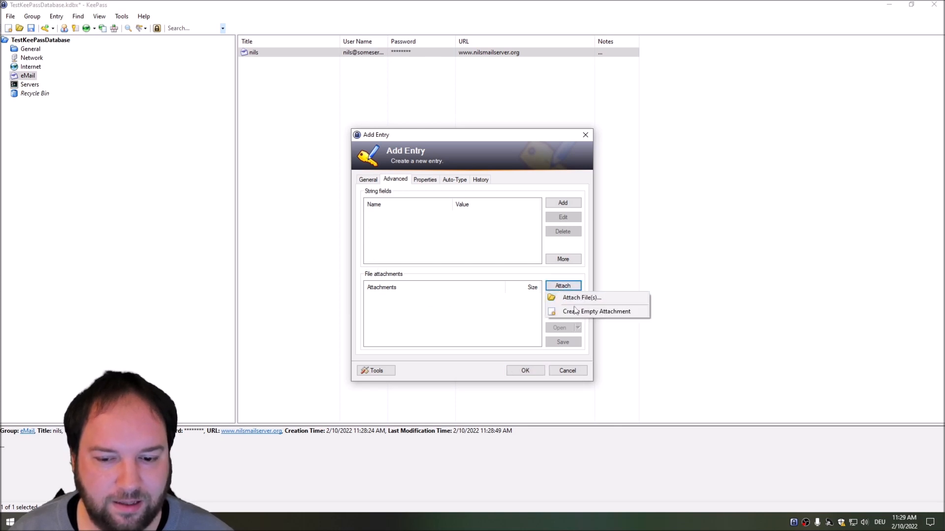
pyautogui.press('super')
pyautogui.press('super')
pyautogui.press('super+d')
# Step: Create a desktop text file named 'very secure smime key' and switch back to KeePass
pyautogui.rightClick(93, 165)
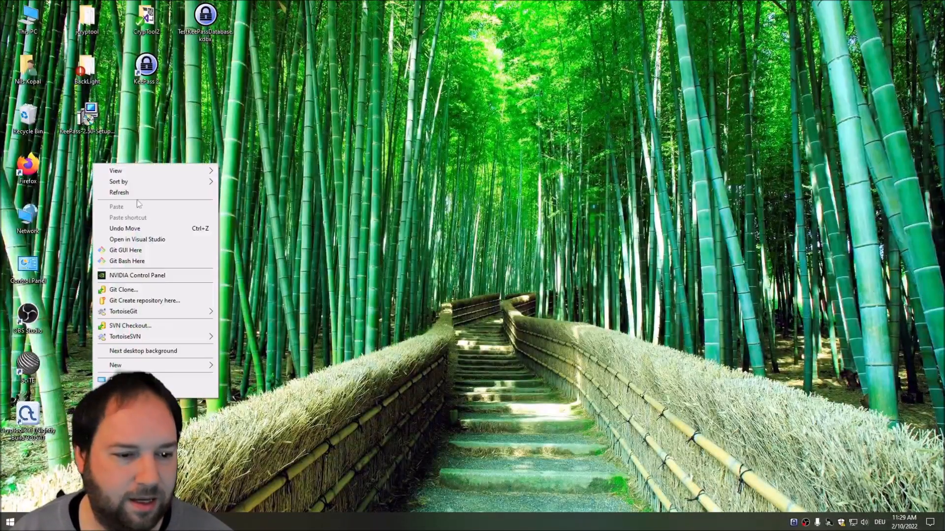
pyautogui.moveTo(153, 367)
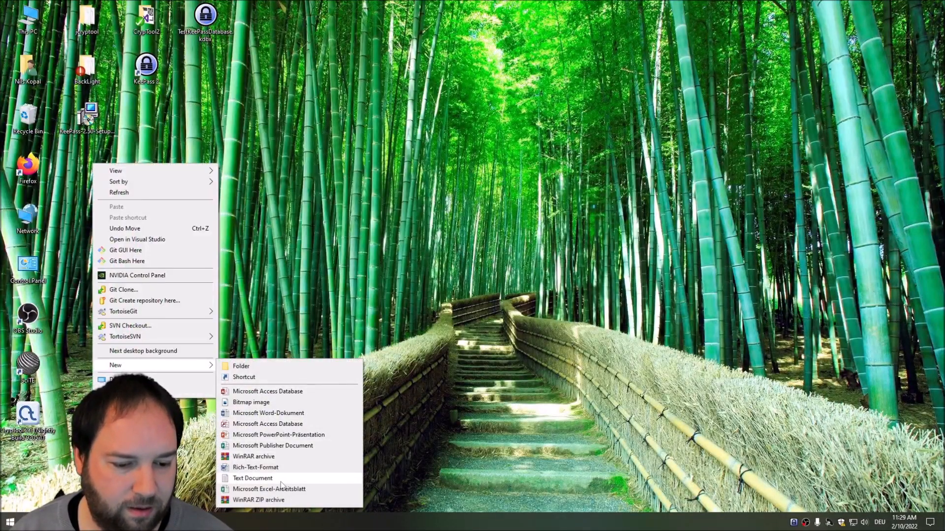
pyautogui.click(295, 478)
pyautogui.write('very secure')
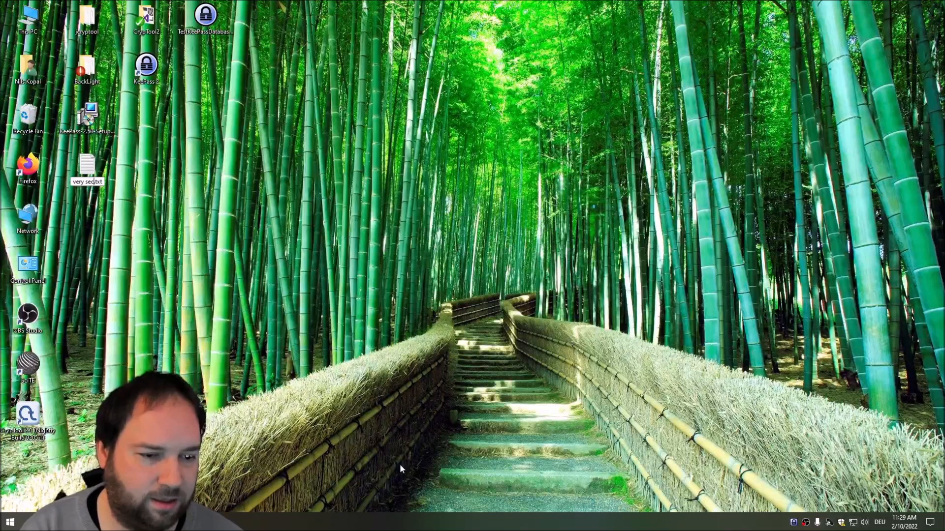
pyautogui.write(' smime ke')
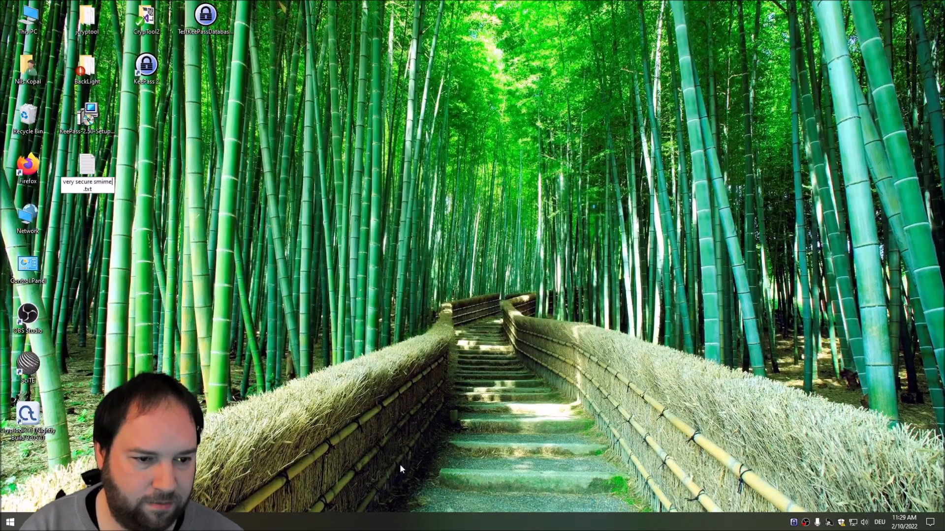
pyautogui.write('y')
pyautogui.press('Return')
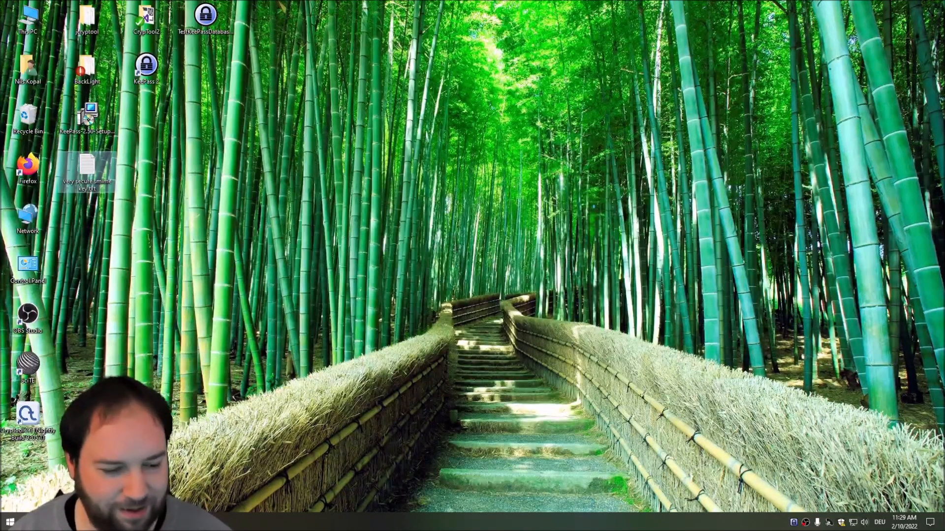
pyautogui.press('super+d')
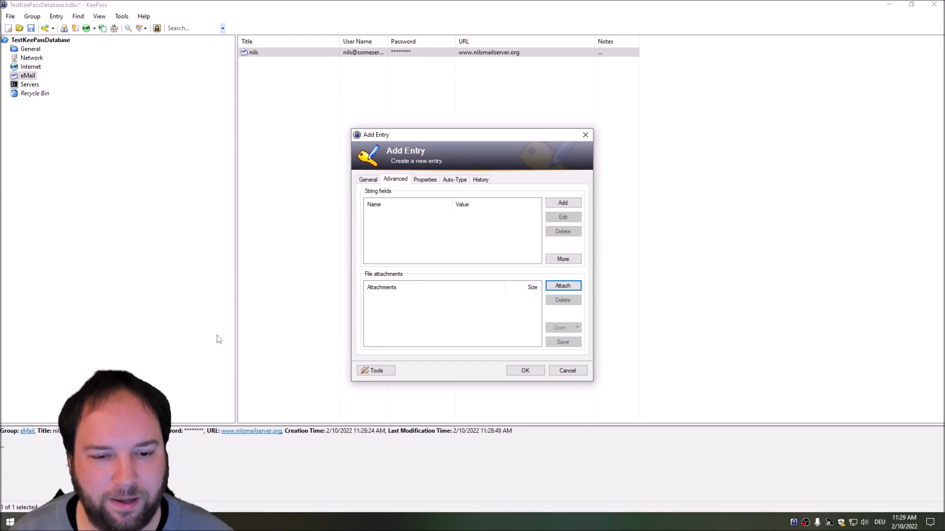
# Step: Attach very secure smime key.txt from the Desktop via Attach File(s), keeping UTF-8 encoding
pyautogui.click(559, 287)
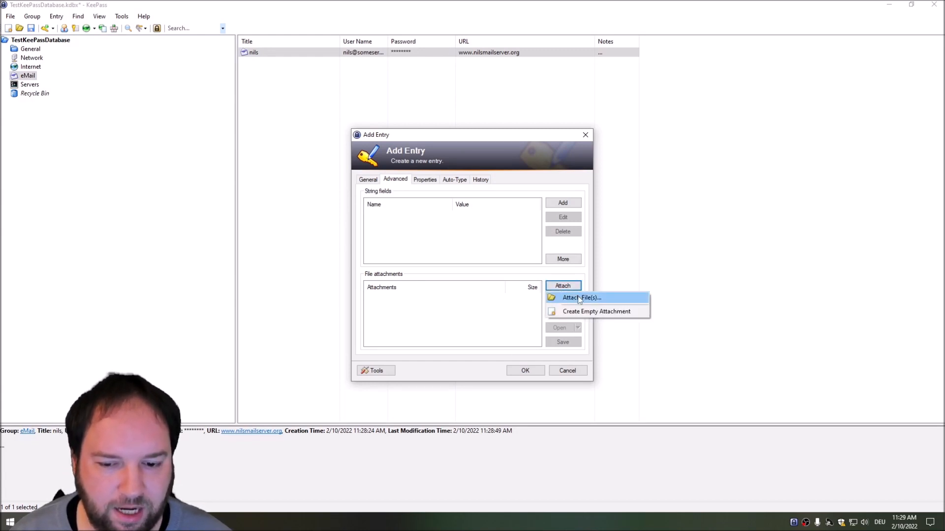
pyautogui.click(579, 298)
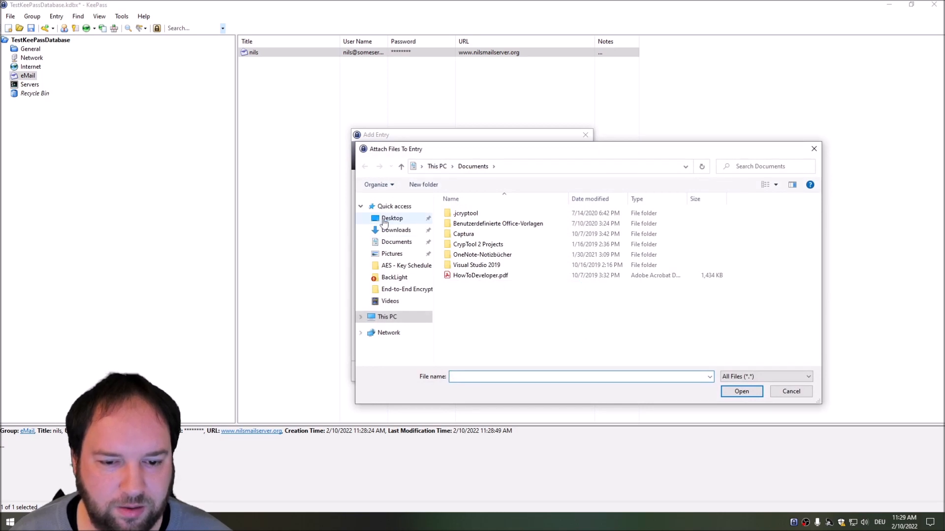
pyautogui.click(385, 220)
pyautogui.doubleClick(502, 279)
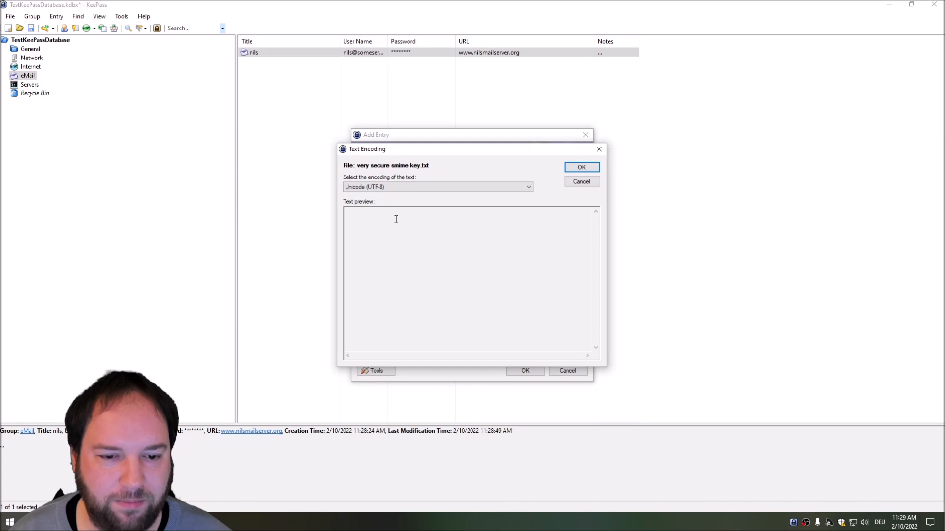
pyautogui.click(400, 188)
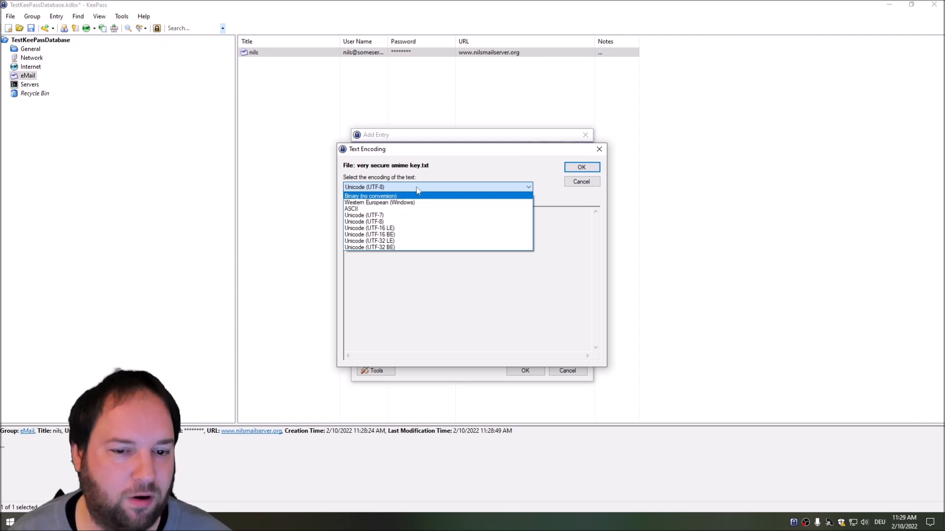
pyautogui.click(465, 151)
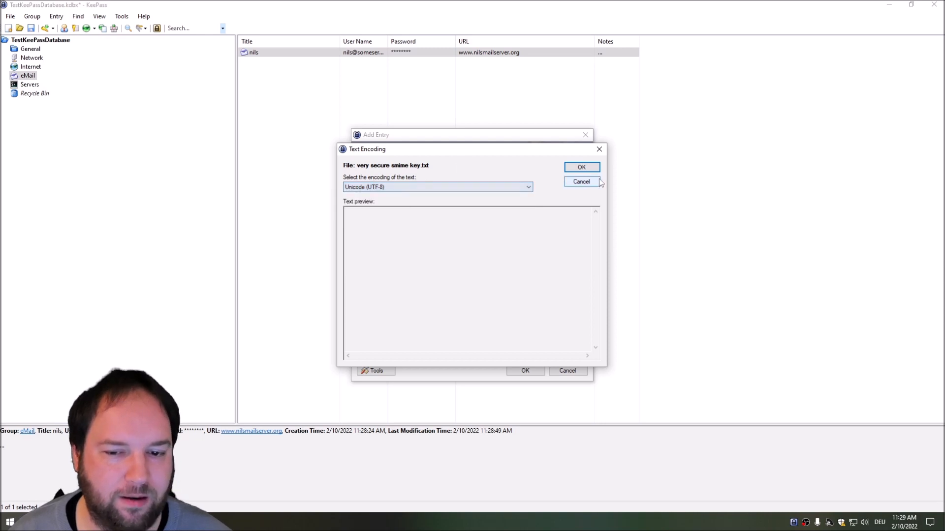
pyautogui.click(583, 168)
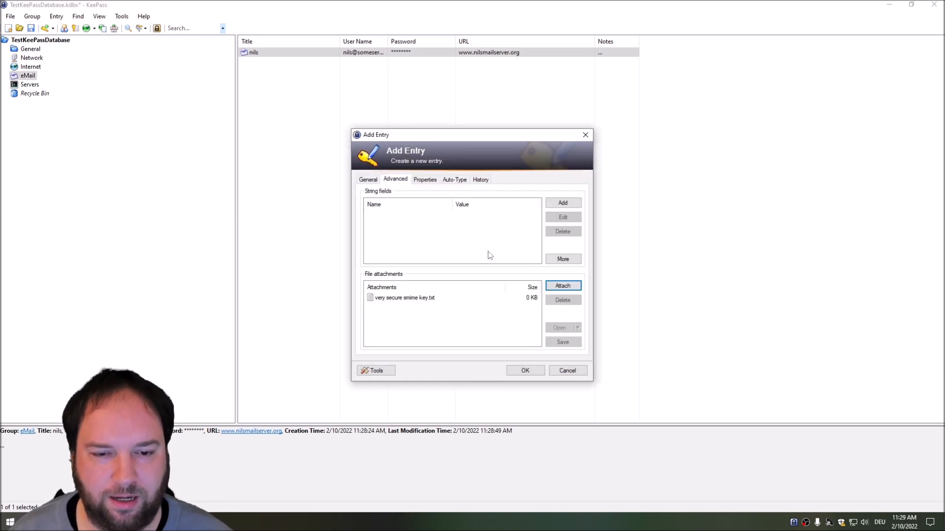
pyautogui.press('super+d')
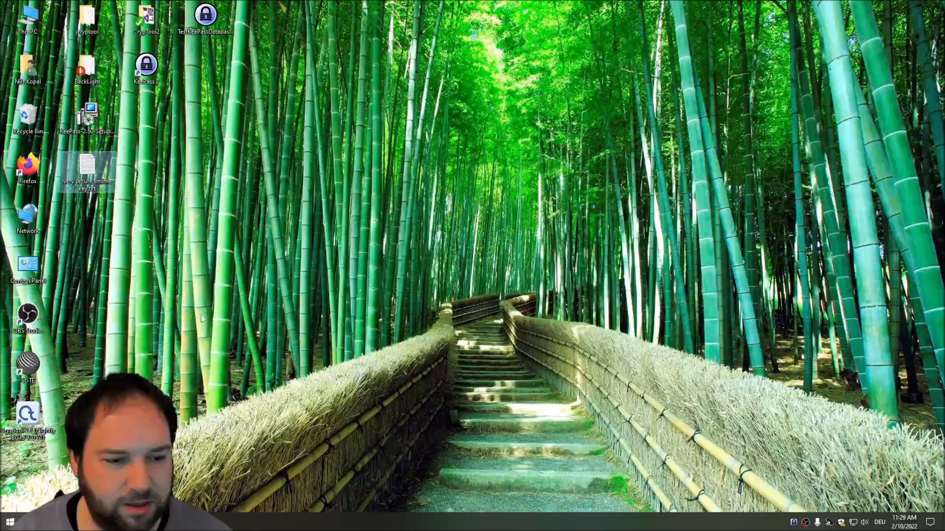
pyautogui.moveTo(83, 168); pyautogui.dragTo(208, 327)
pyautogui.hotkey('alt', 'Tab')
pyautogui.moveTo(265, 386); pyautogui.dragTo(403, 325)
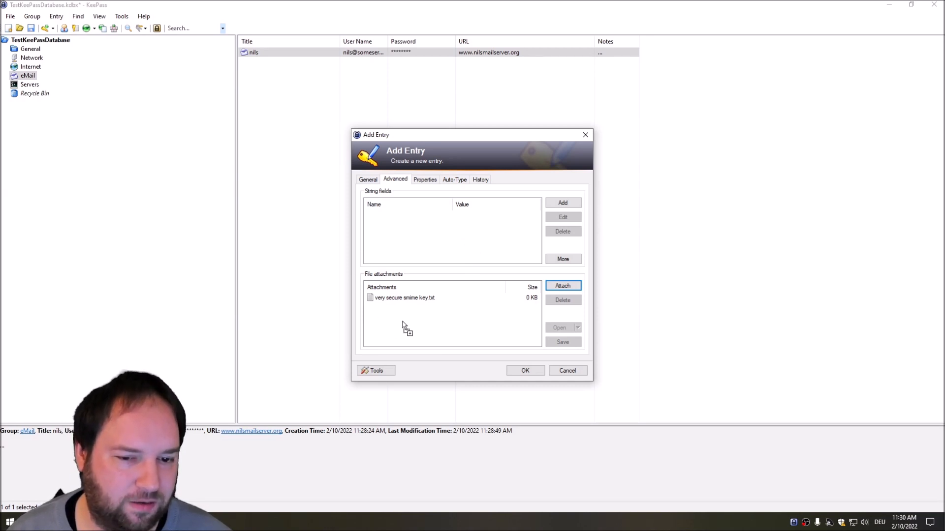
# Step: Drop the key file again, delete the renamed duplicate, and save the entry with one attachment
pyautogui.moveTo(402, 325); pyautogui.dragTo(403, 323)
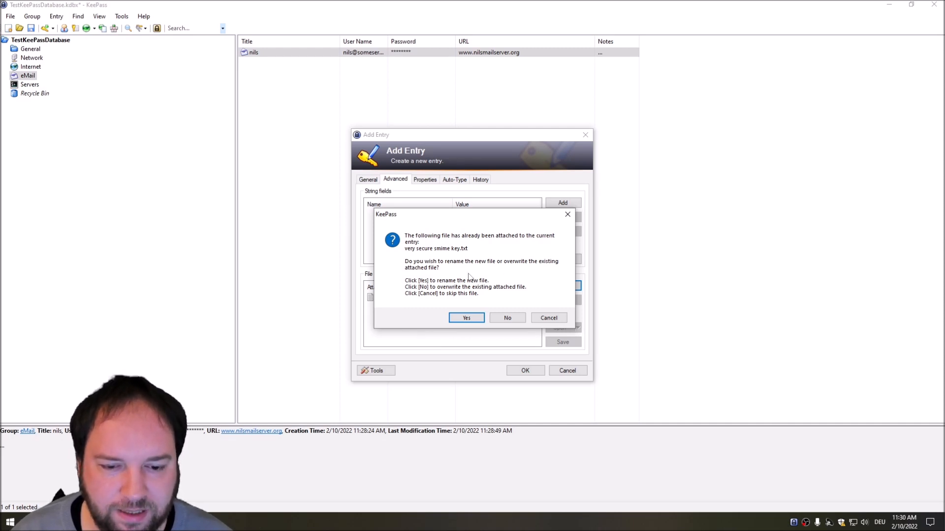
pyautogui.click(465, 318)
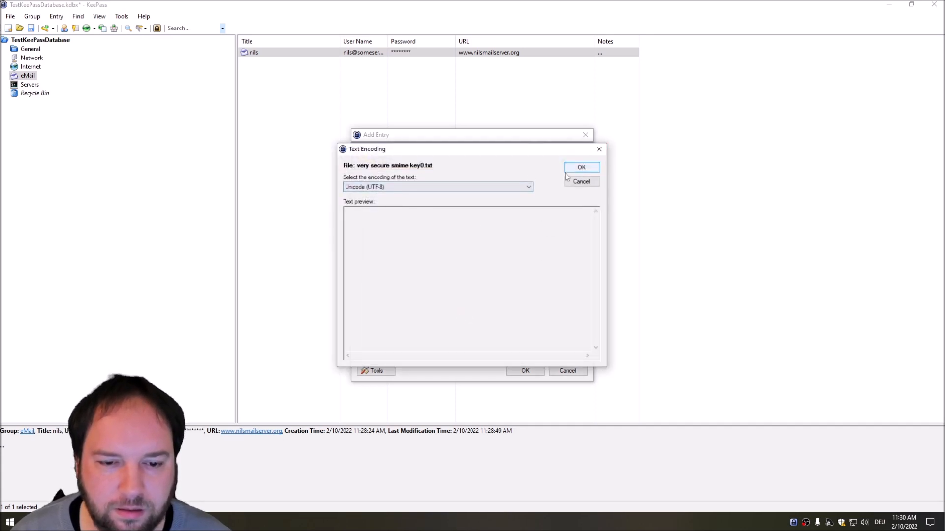
pyautogui.click(581, 168)
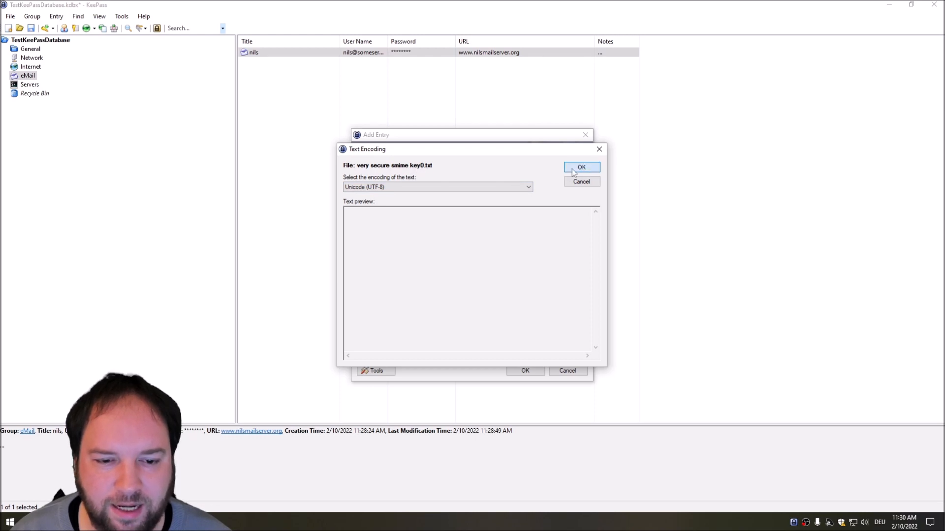
pyautogui.click(443, 305)
pyautogui.click(562, 301)
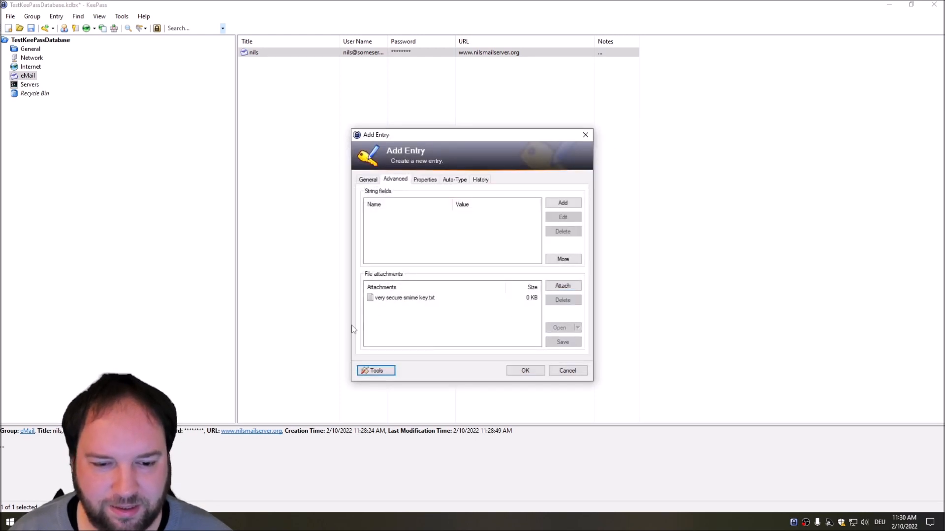
pyautogui.click(414, 298)
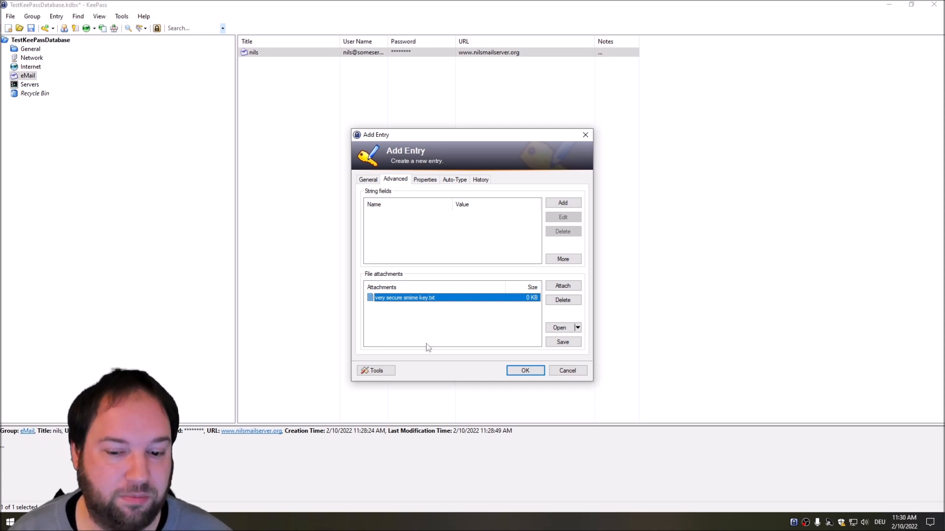
pyautogui.click(524, 372)
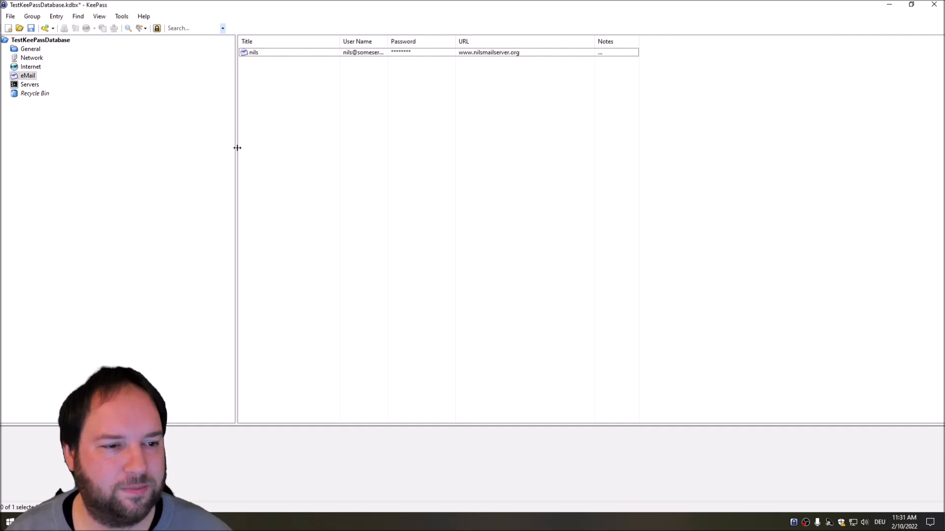
# Step: Browse the General, Network and Servers groups, then widen the Title column
pyautogui.click(27, 52)
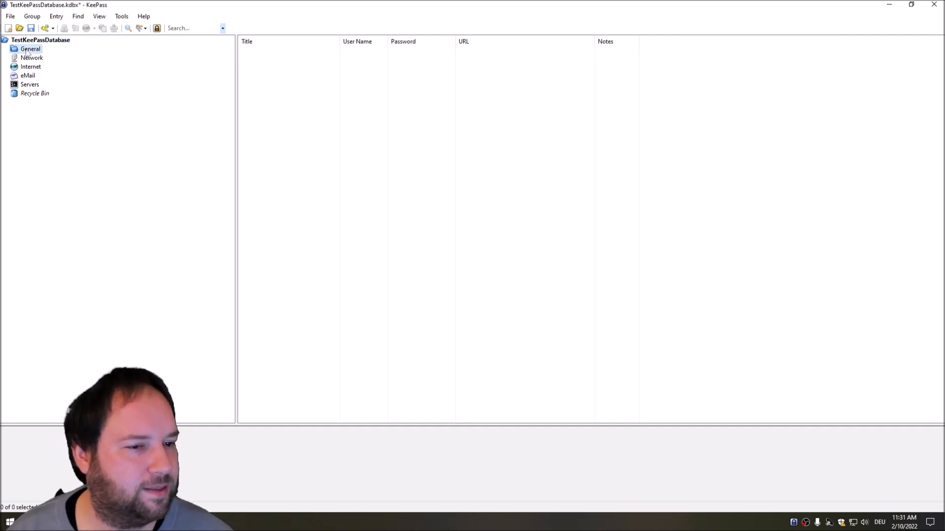
pyautogui.click(27, 59)
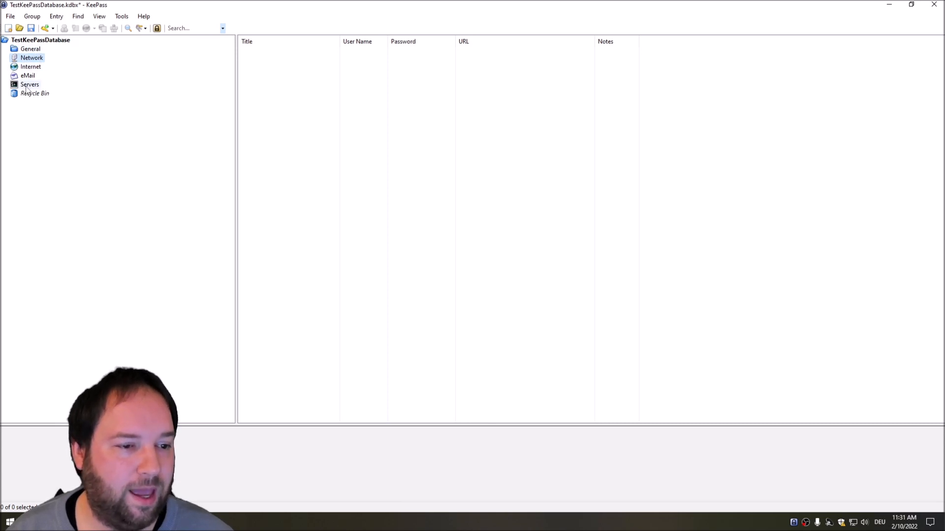
pyautogui.click(27, 85)
pyautogui.moveTo(340, 42); pyautogui.dragTo(380, 47)
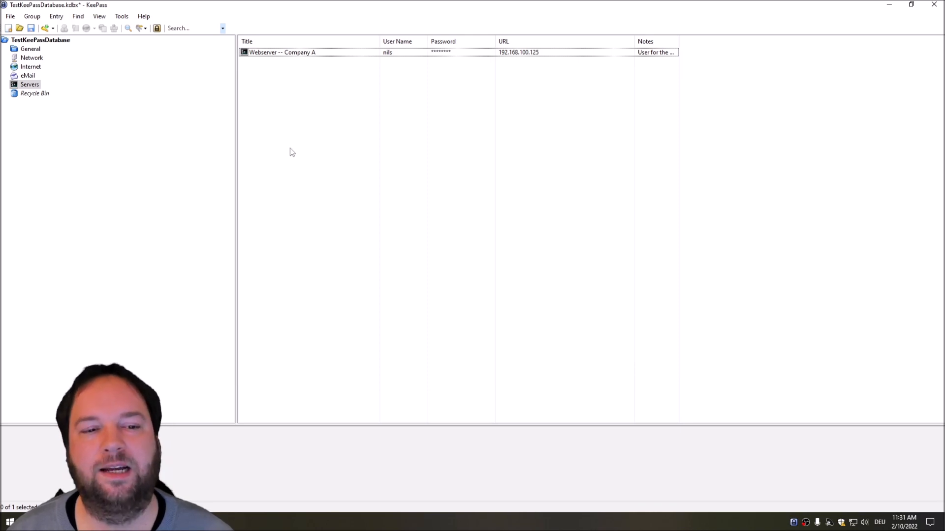
pyautogui.doubleClick(271, 53)
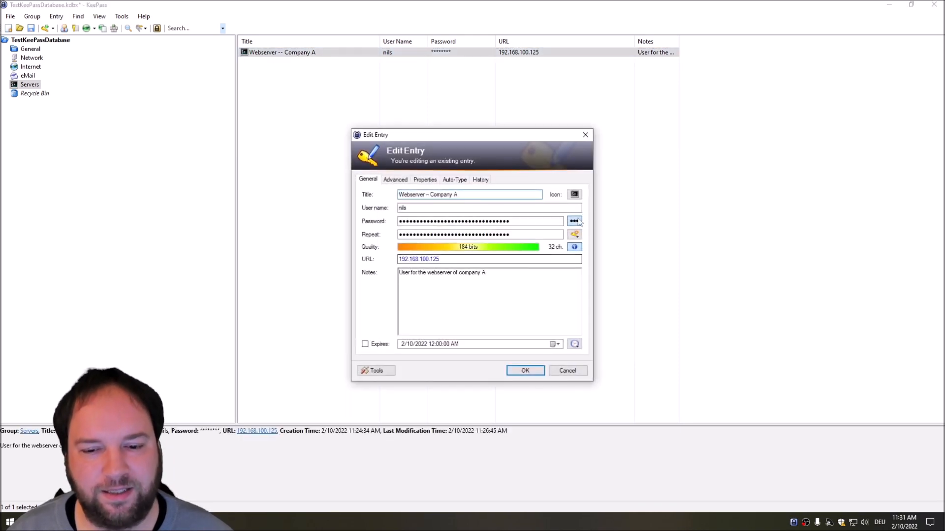
pyautogui.click(574, 221)
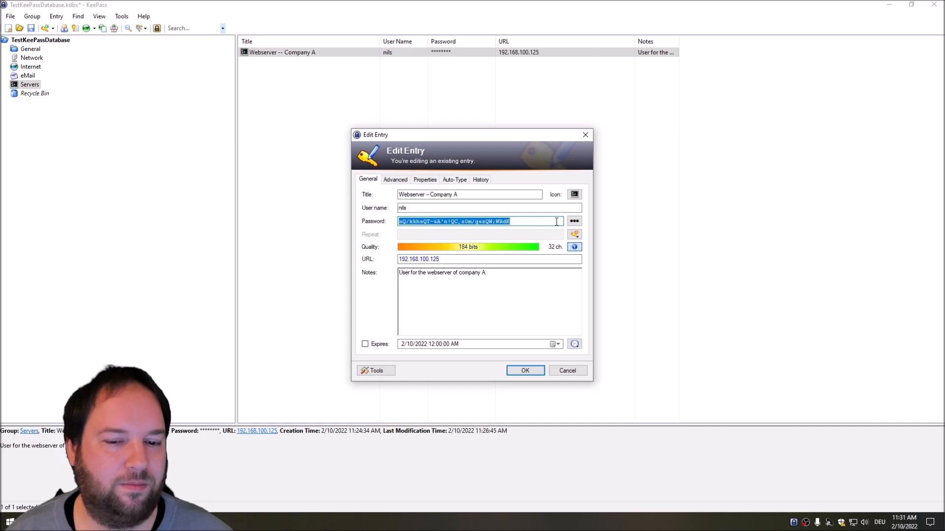
pyautogui.click(556, 222)
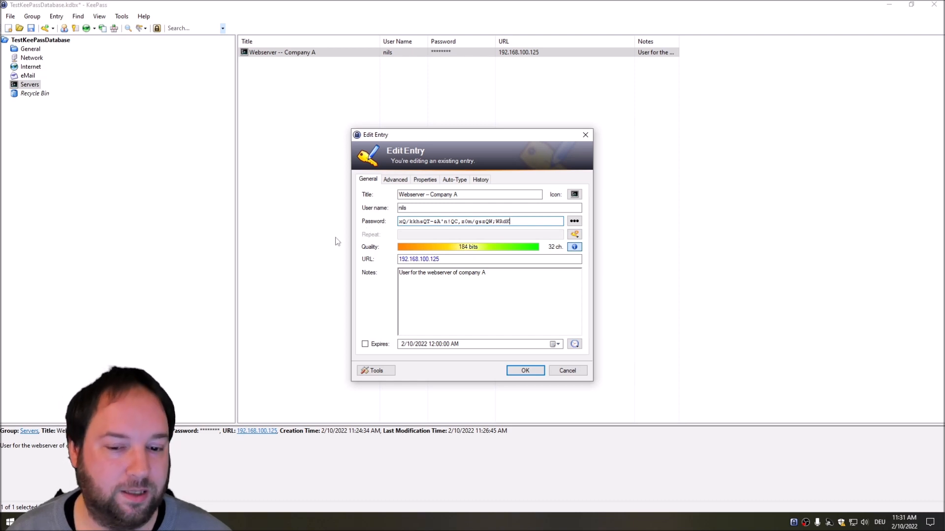
pyautogui.click(563, 370)
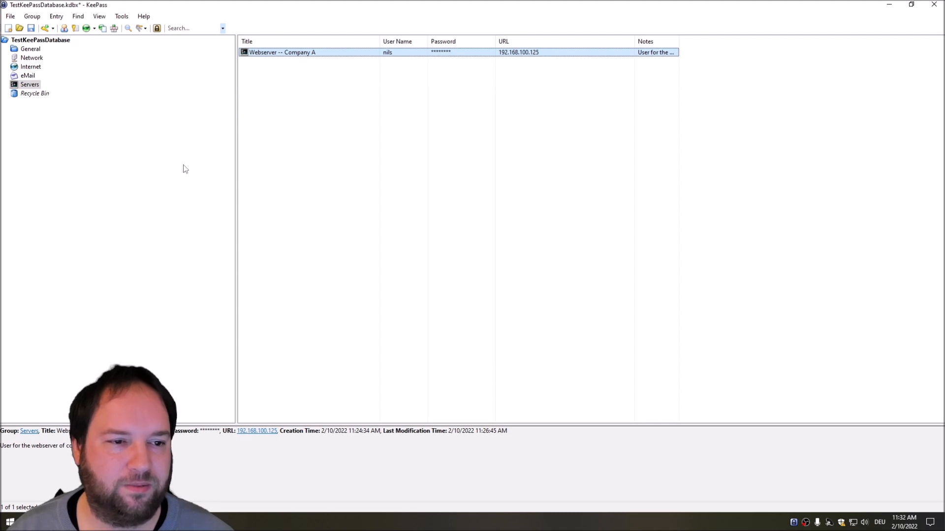
# Step: Save the database and drag the group-tree splitter left to widen the entry list
pyautogui.hotkey('ctrl', 's')
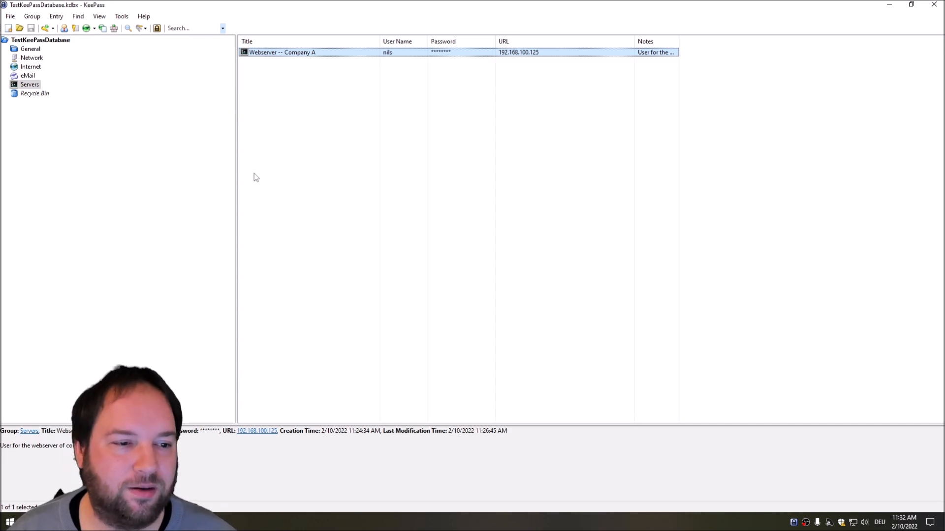
pyautogui.click(236, 181)
pyautogui.moveTo(176, 185); pyautogui.dragTo(114, 182)
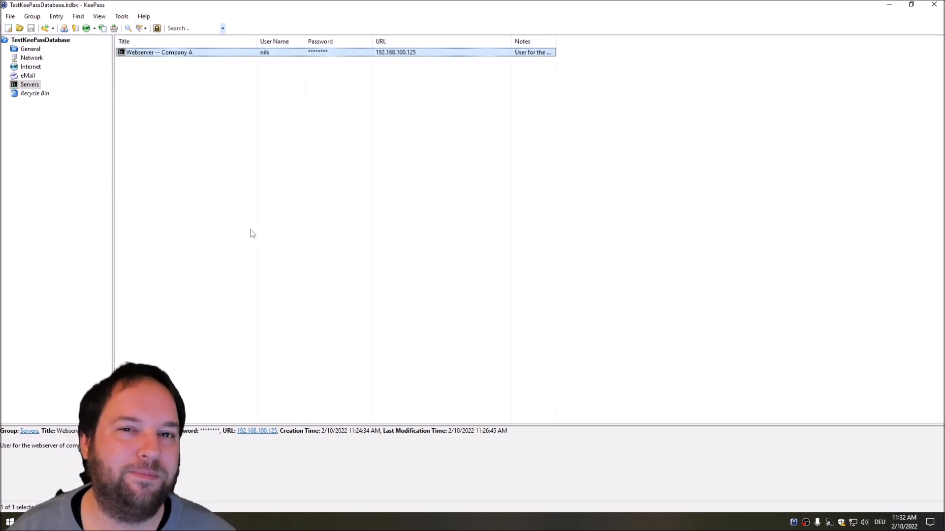